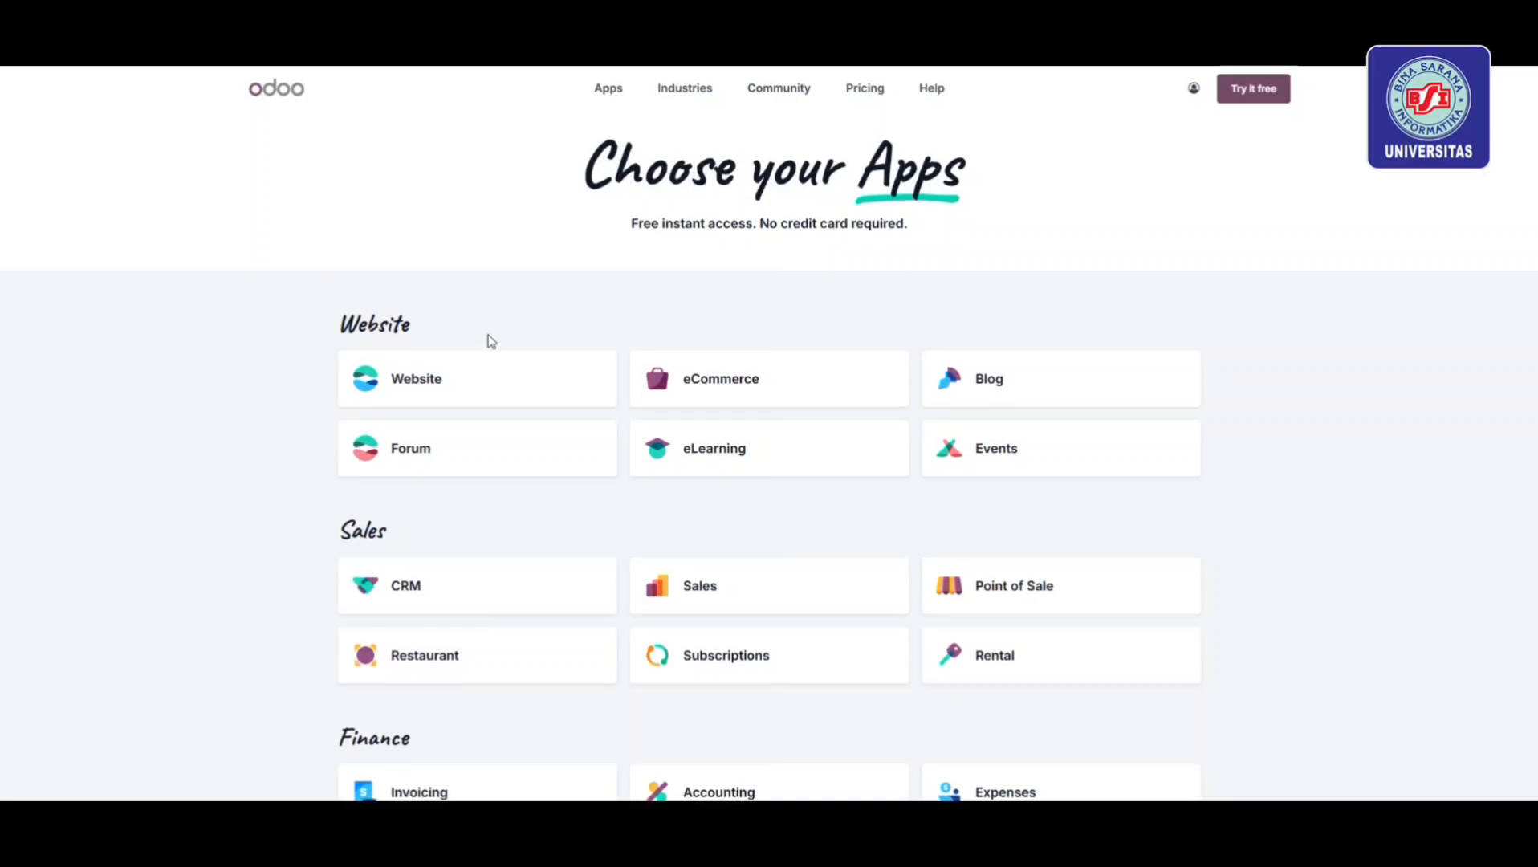
Browse the app grid and select Sales so the panel shows 1 app selected, free forever
{"action": "scroll", "coordinate": [482, 337], "scroll_direction": "down", "scroll_amount": 3}
{"action": "scroll", "coordinate": [337, 446], "scroll_direction": "down", "scroll_amount": 3}
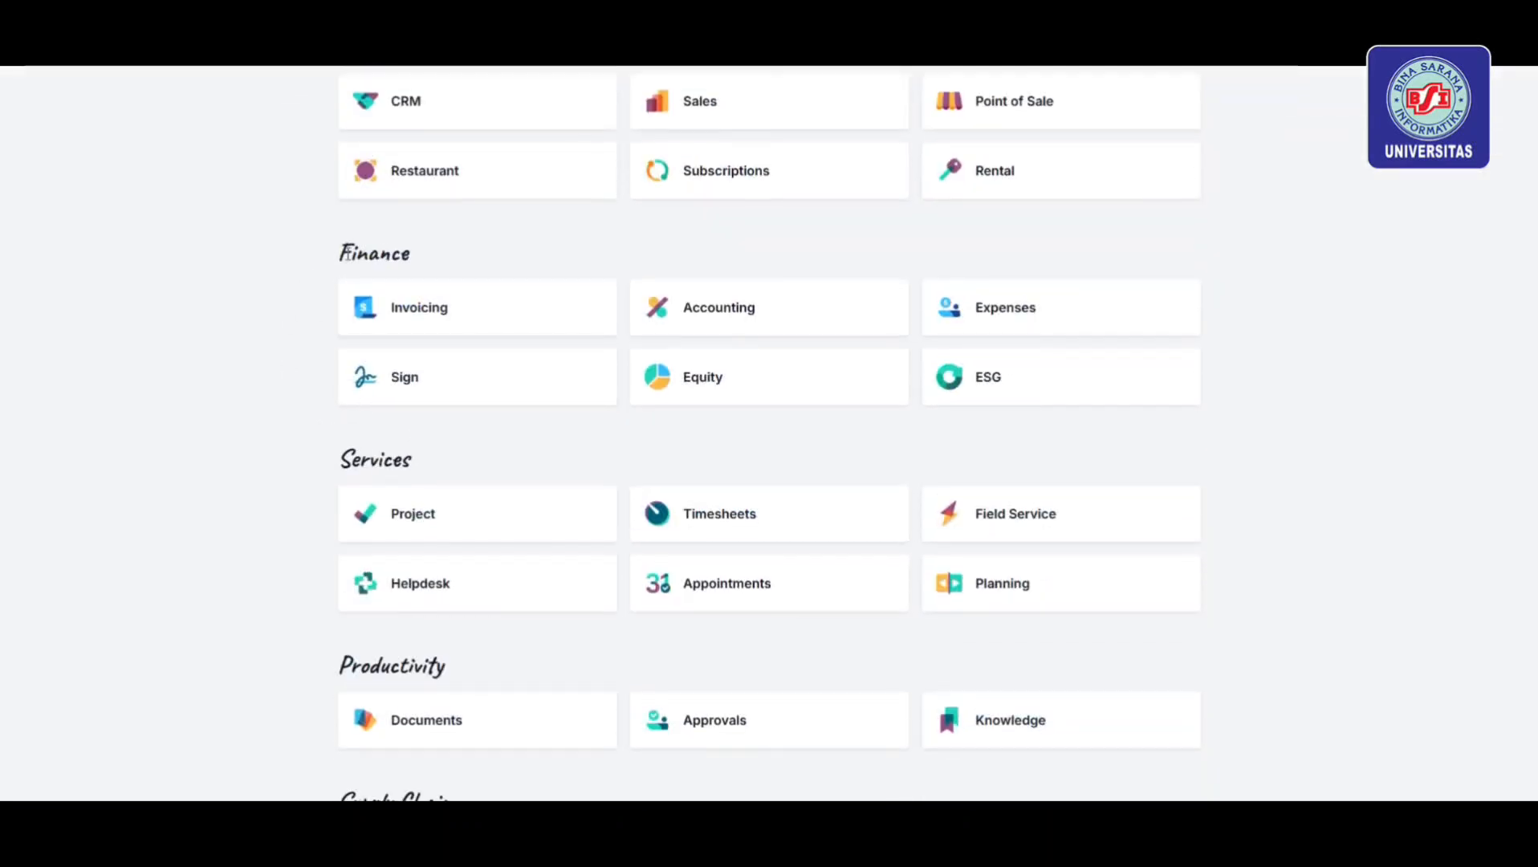
{"action": "scroll", "coordinate": [481, 474], "scroll_direction": "down", "scroll_amount": 2}
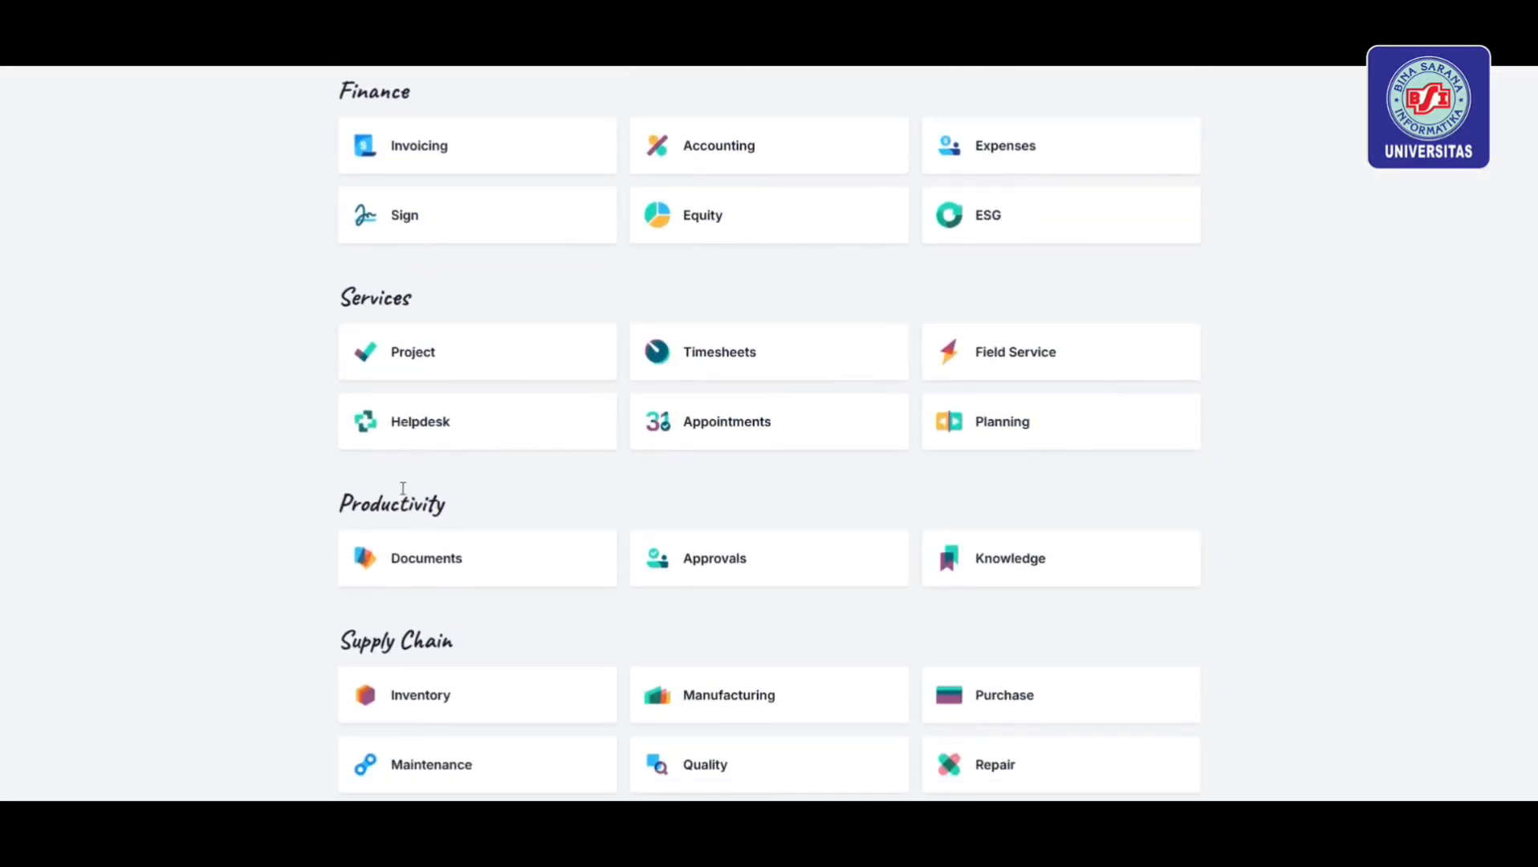
{"action": "scroll", "coordinate": [433, 494], "scroll_direction": "down", "scroll_amount": 2}
{"action": "scroll", "coordinate": [409, 538], "scroll_direction": "down", "scroll_amount": 5}
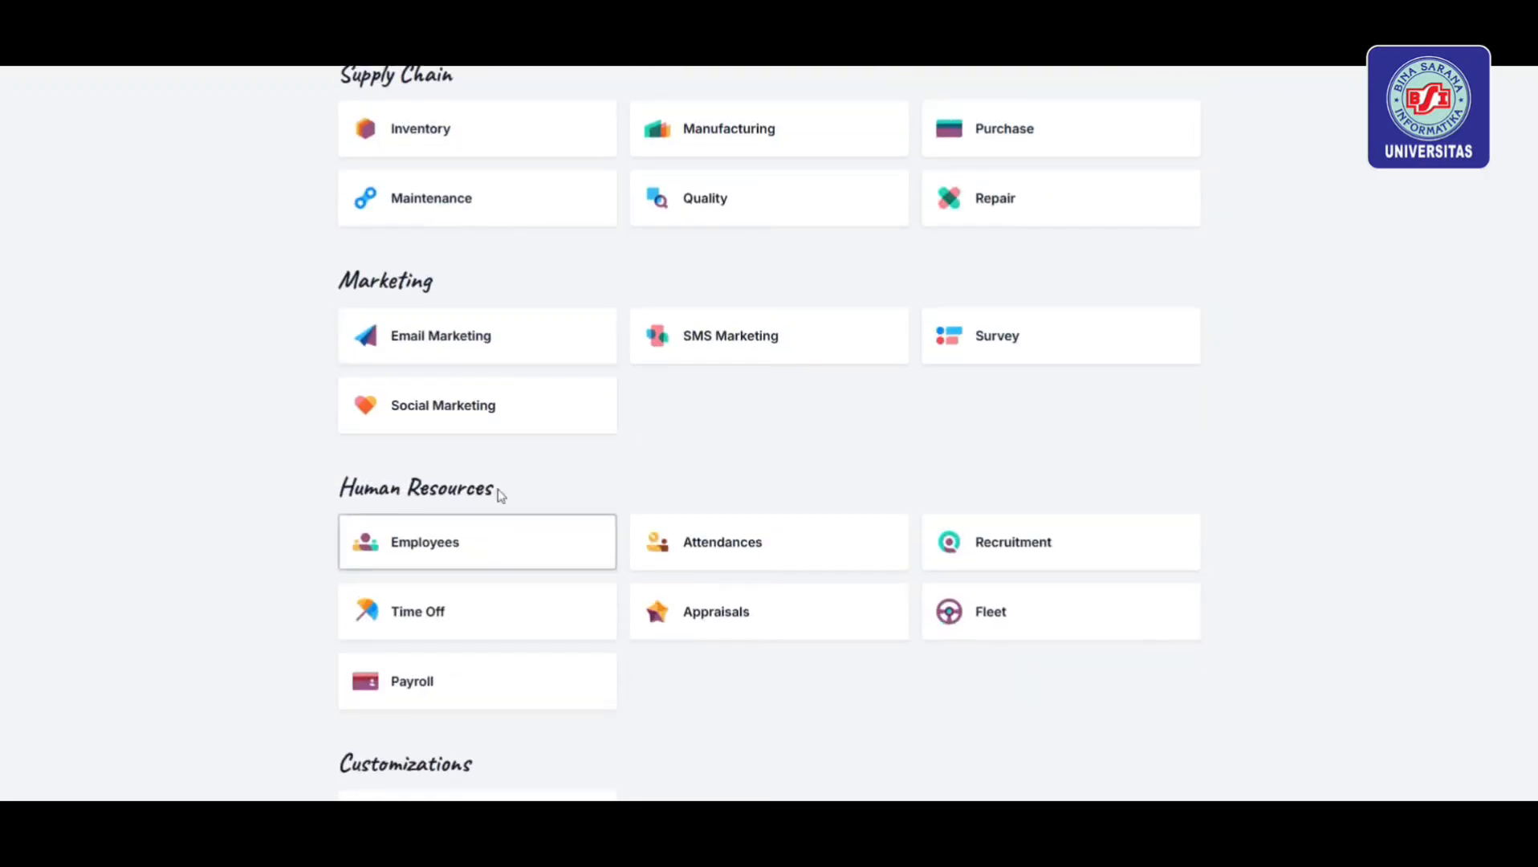
{"action": "scroll", "coordinate": [500, 494], "scroll_direction": "down", "scroll_amount": 2}
{"action": "scroll", "coordinate": [491, 617], "scroll_direction": "up", "scroll_amount": 20}
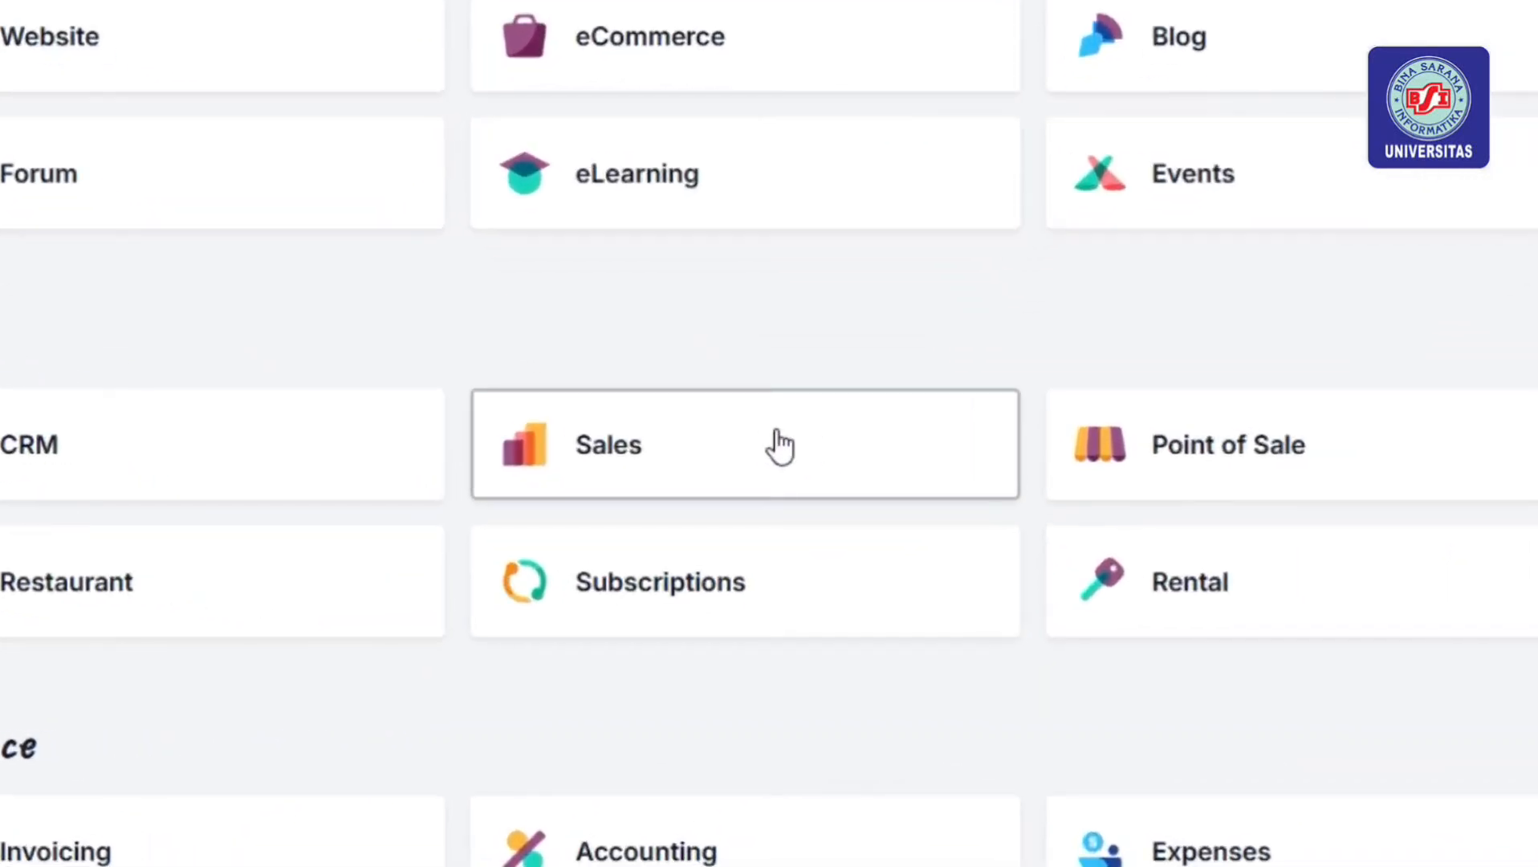
{"action": "left_click", "coordinate": [771, 520]}
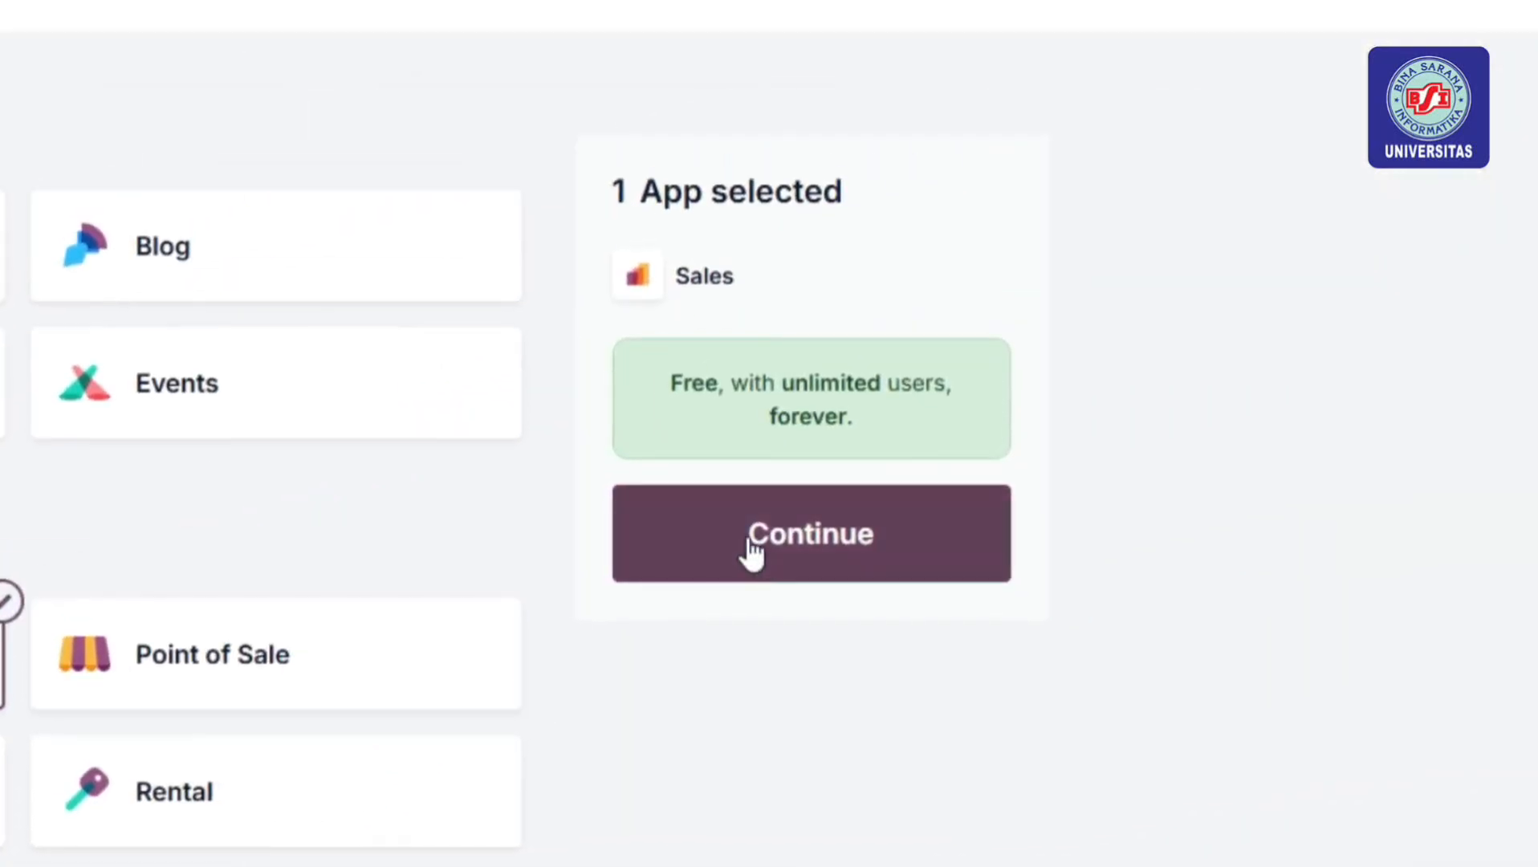
Remove the UMKM prefix from the name and enter company PT Teknologi Perdana Surya
{"action": "left_click", "coordinate": [737, 544]}
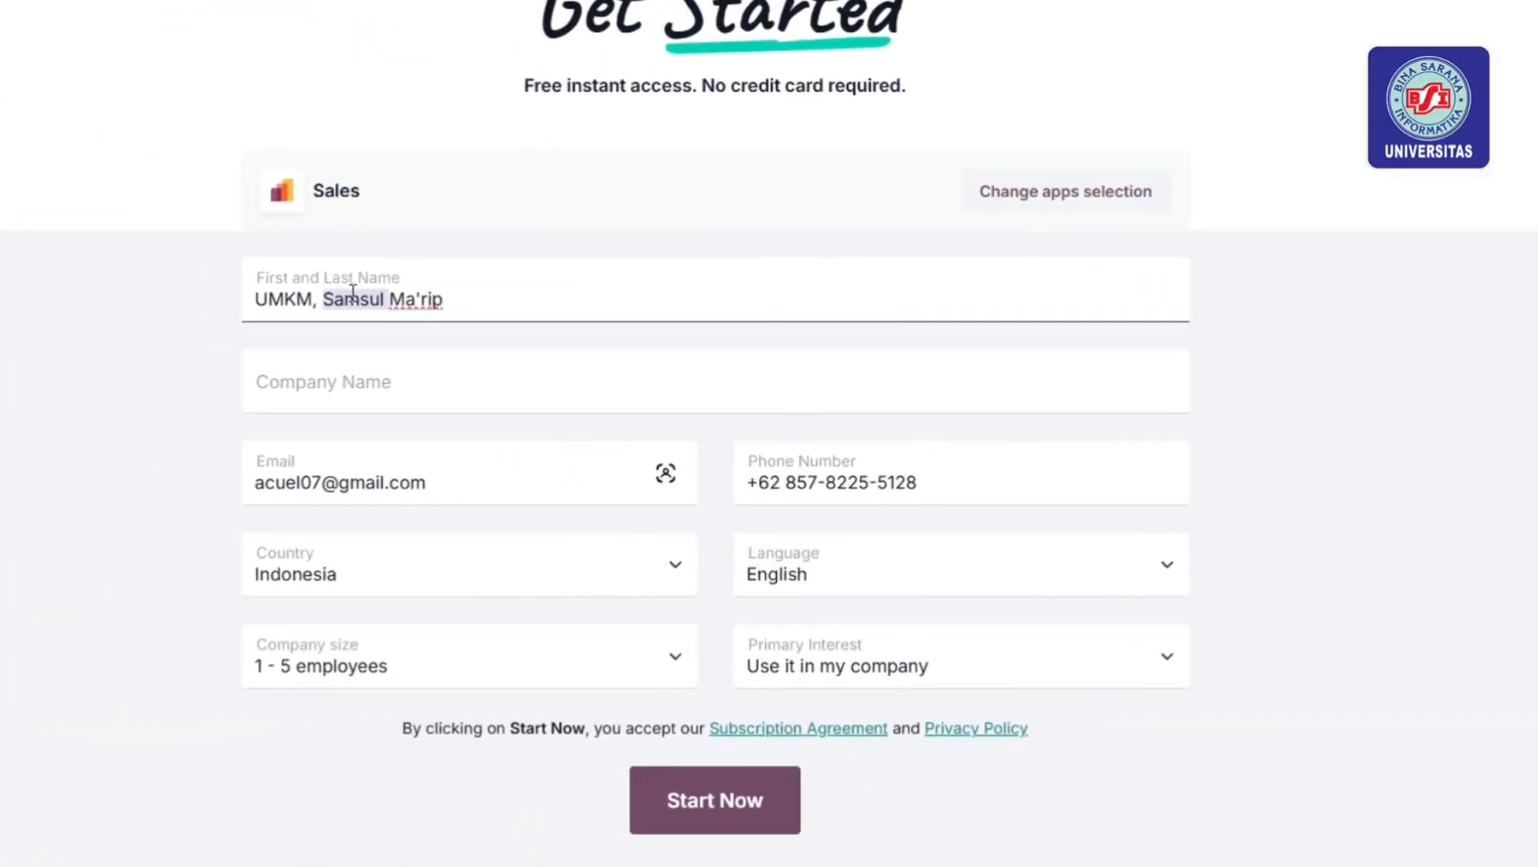
{"action": "triple_click", "coordinate": [104, 277]}
{"action": "left_click", "coordinate": [28, 282]}
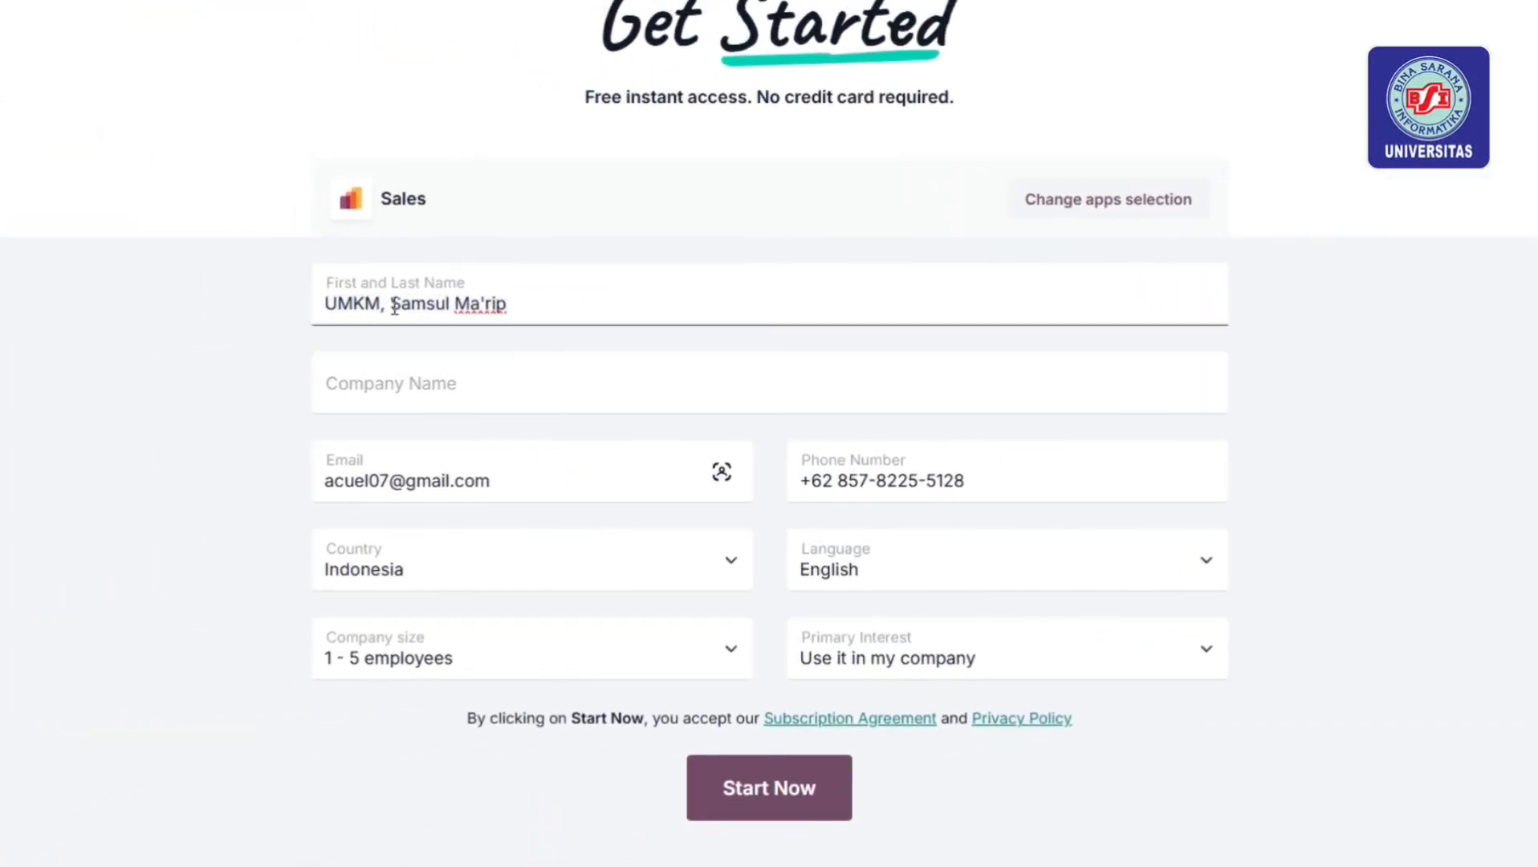
{"action": "left_click_drag", "start_coordinate": [393, 303], "coordinate": [286, 338]}
{"action": "key", "text": "BackSpace"}
{"action": "left_click", "coordinate": [384, 390]}
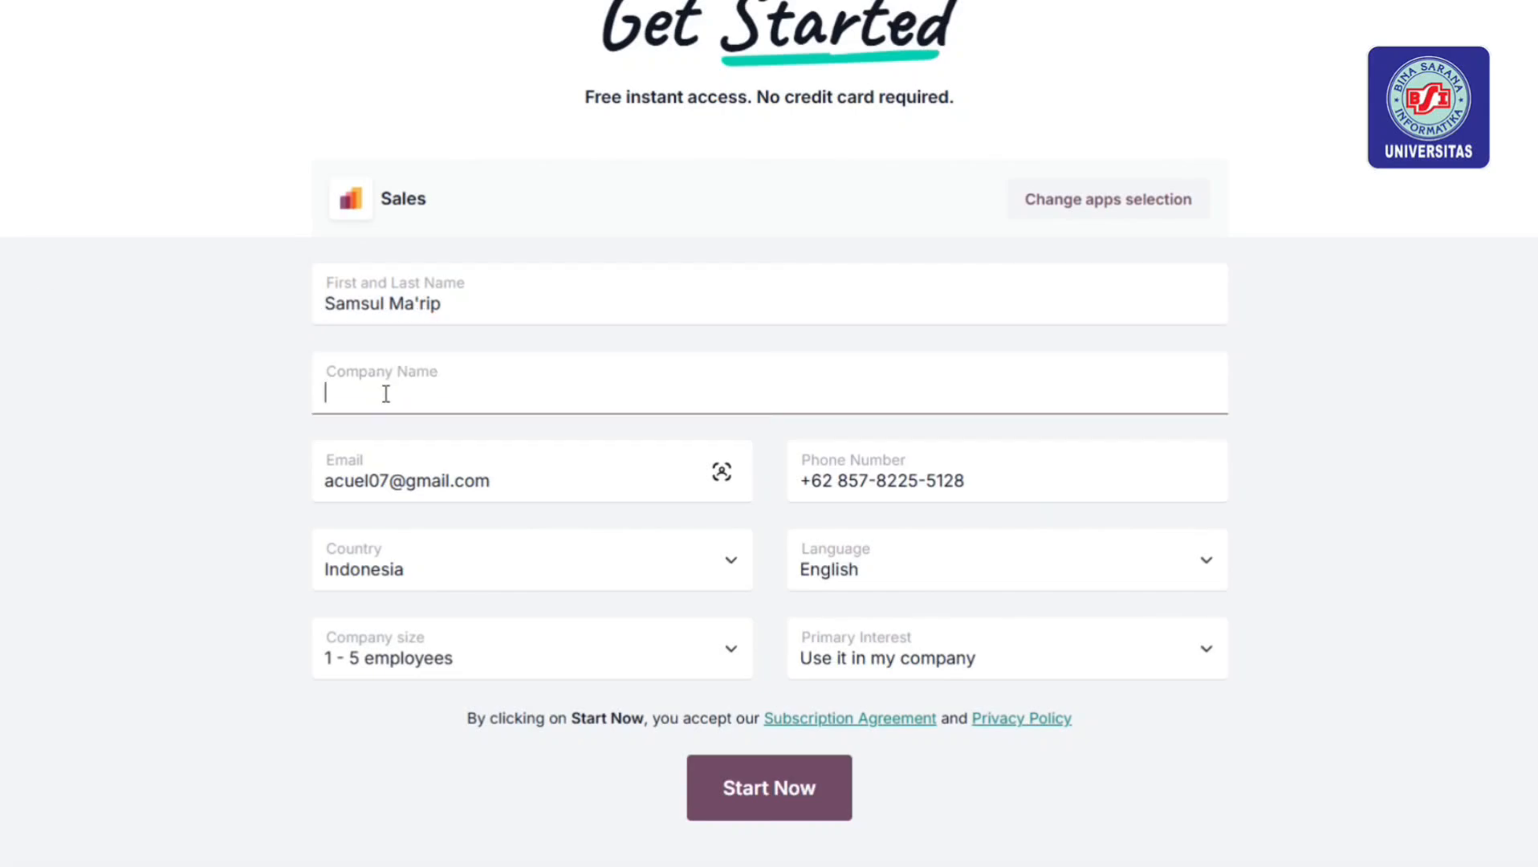
{"action": "type", "text": "PT "}
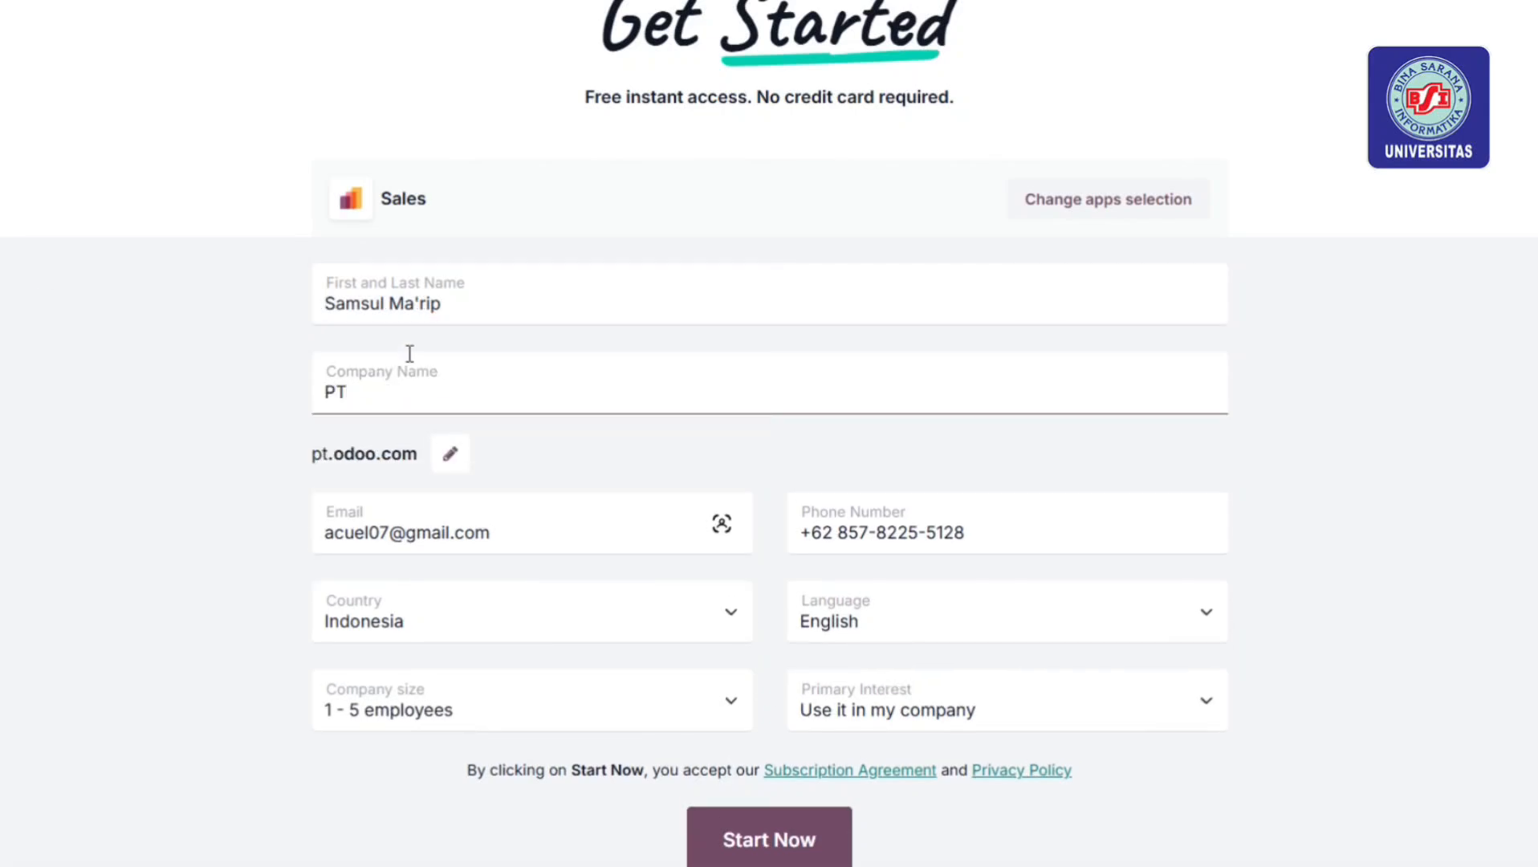
{"action": "type", "text": "Teknologi Mu"}
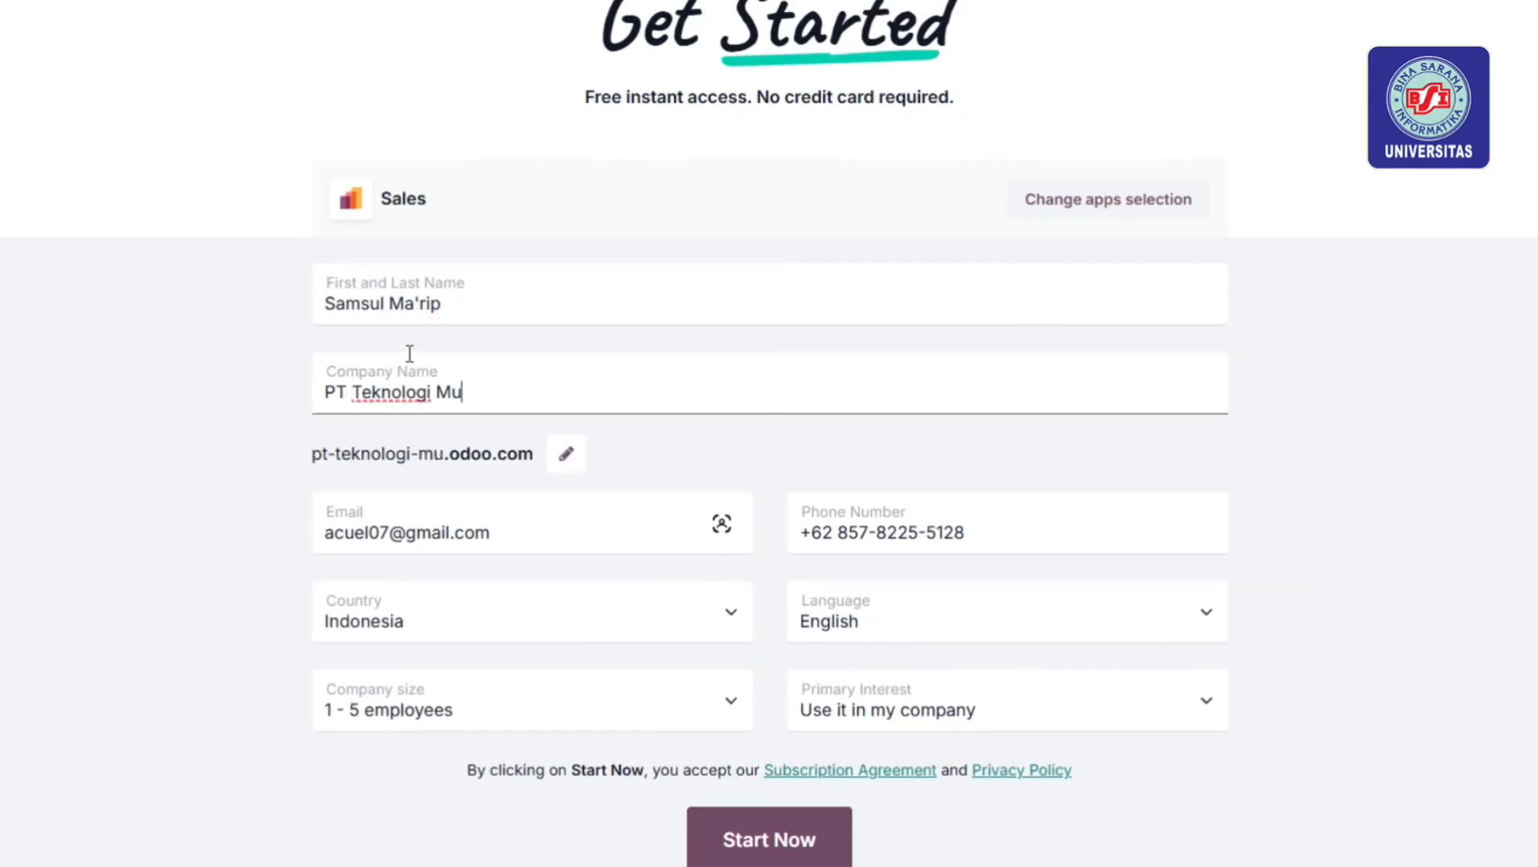
{"action": "key", "text": "BackSpace"}
{"action": "key", "text": "BackSpace"}
{"action": "type", "text": "Perdana Surya"}
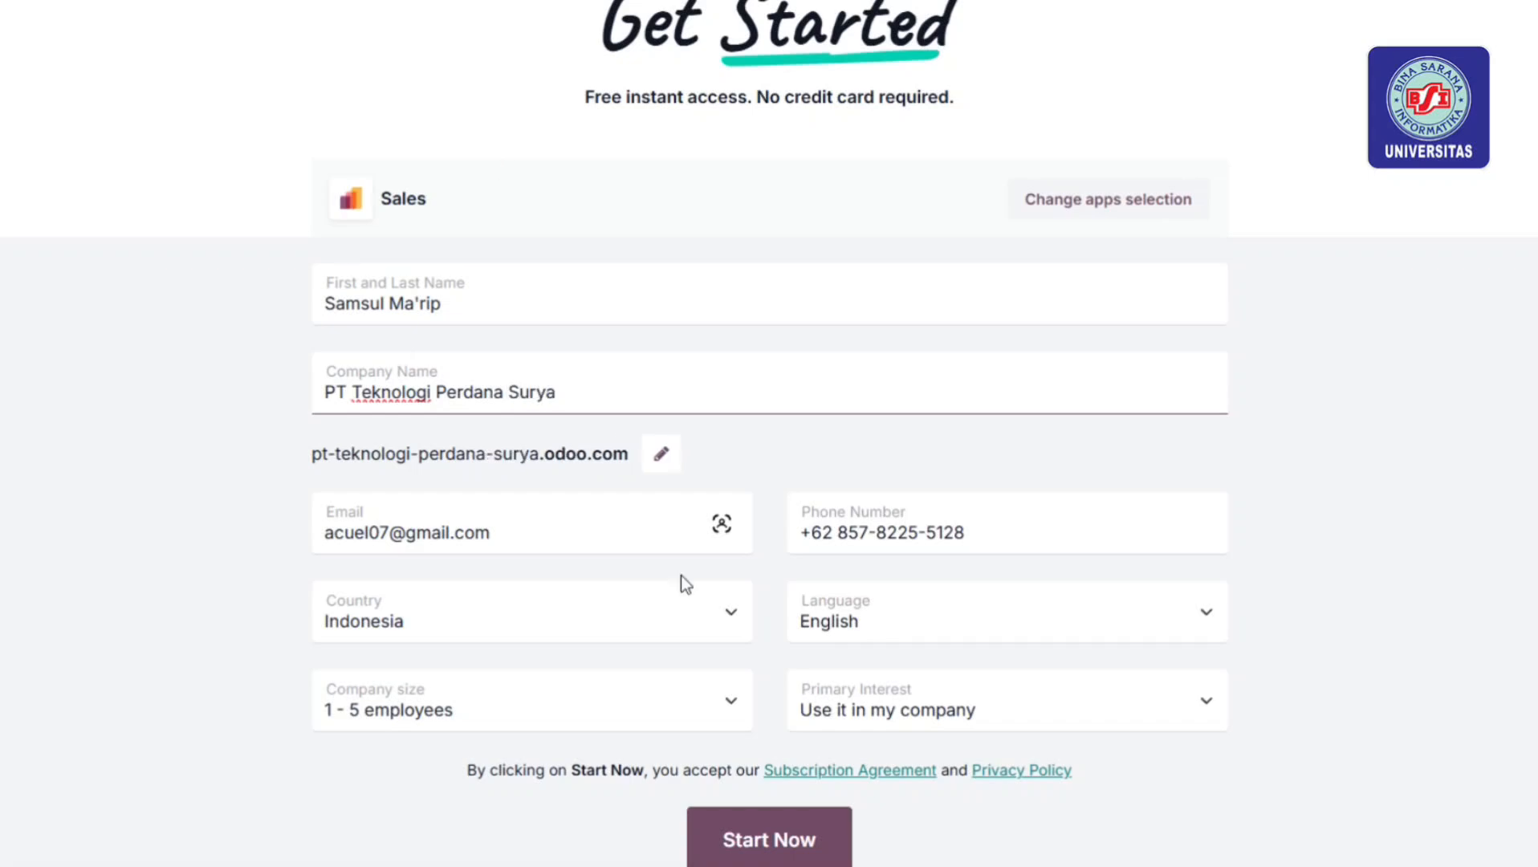
Set language to Bahasa Indonesia and primary interest to student use, then start the trial
{"action": "left_click", "coordinate": [514, 529]}
{"action": "left_click", "coordinate": [963, 622]}
{"action": "left_click", "coordinate": [890, 351]}
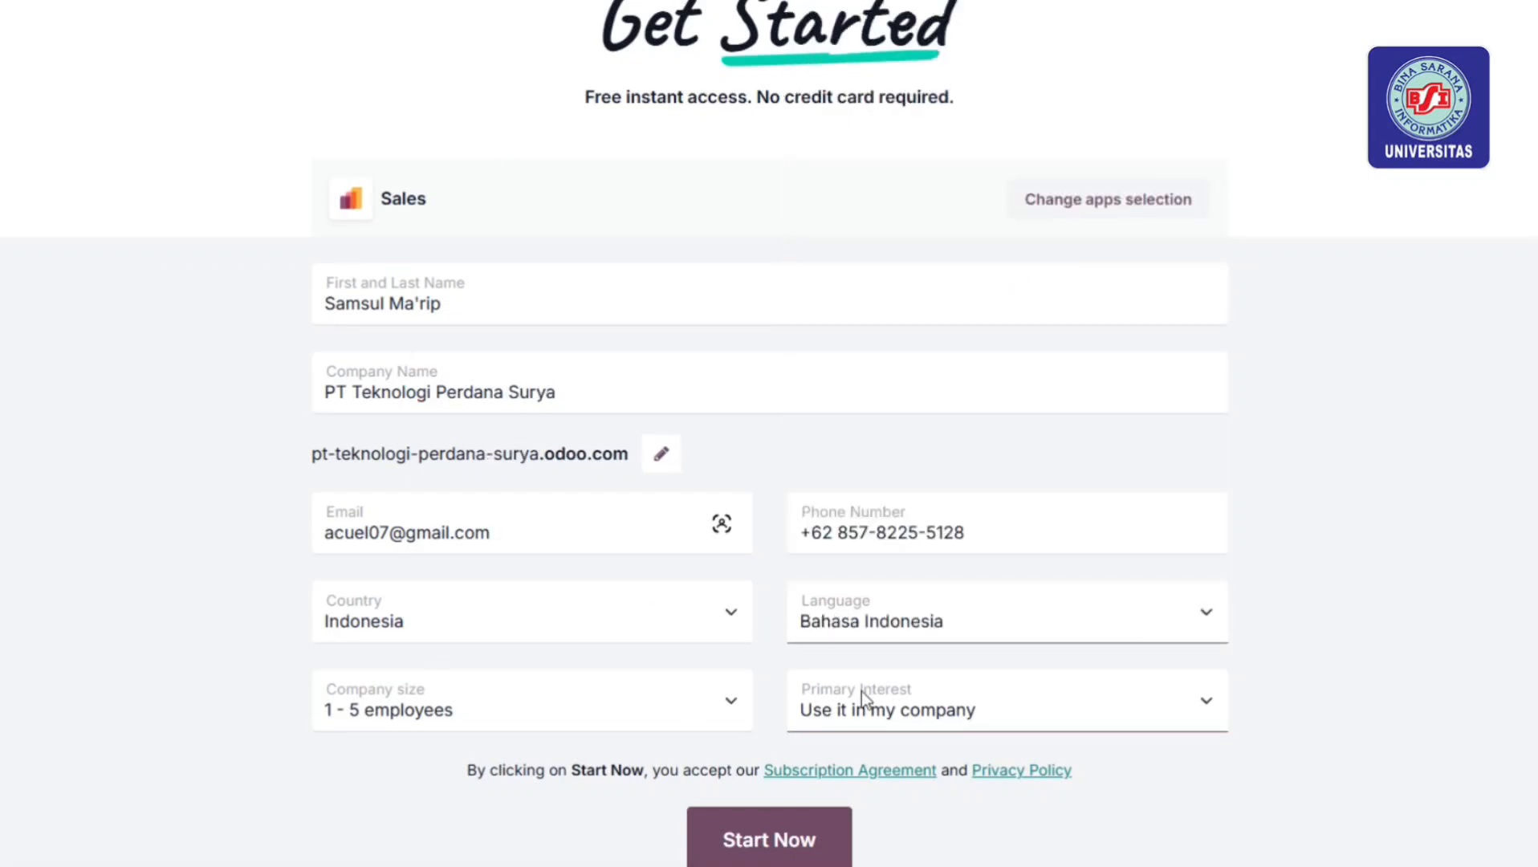
{"action": "left_click", "coordinate": [861, 699]}
{"action": "left_click", "coordinate": [895, 810]}
{"action": "left_click", "coordinate": [790, 839]}
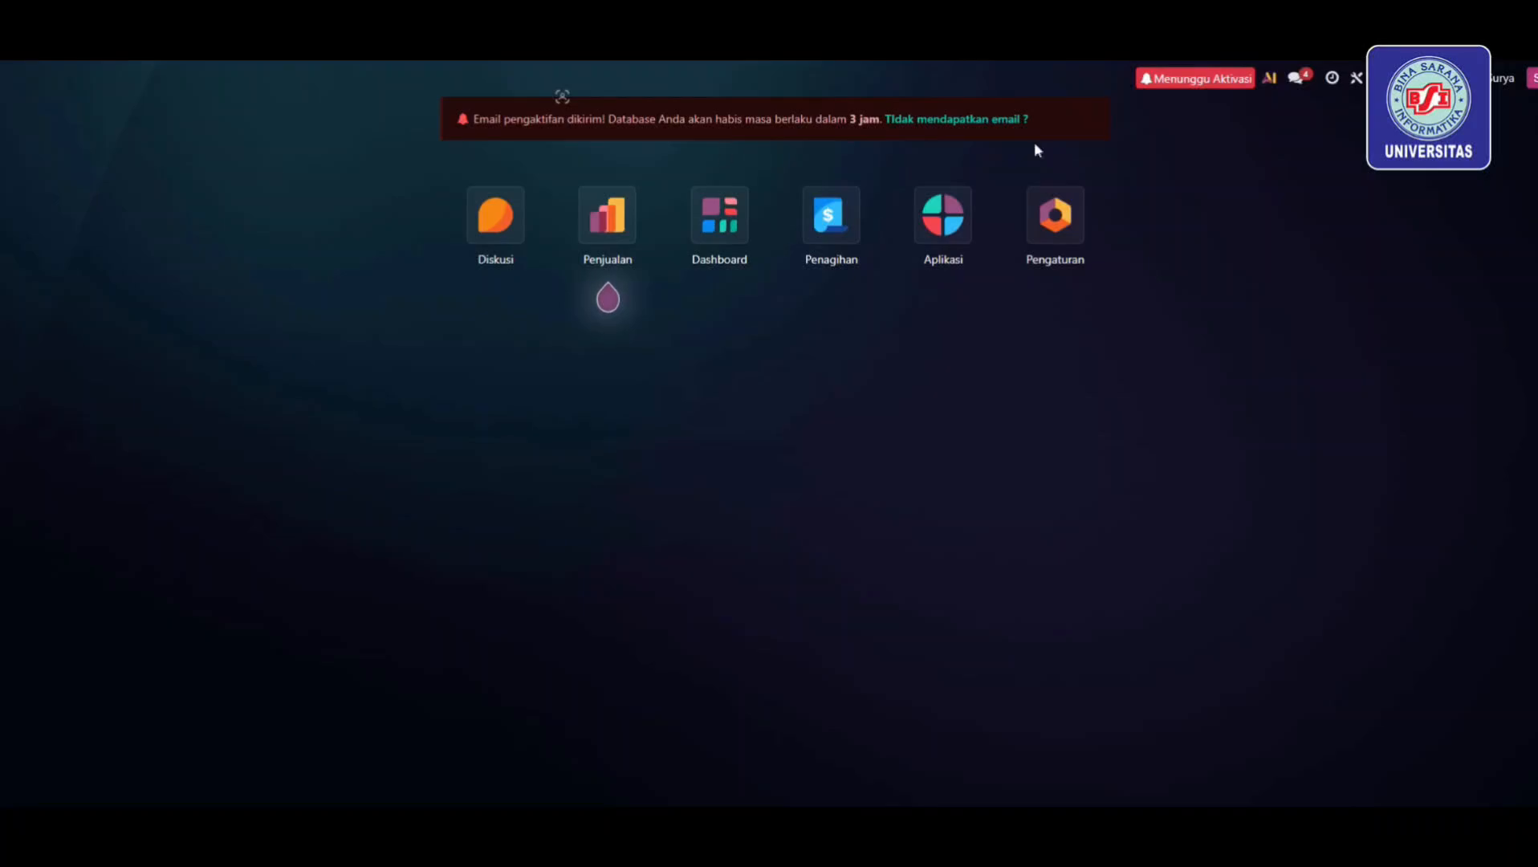
Activate pt-teknologi-perdana-surya.odoo.com from the Gmail email, skip inviting colleagues, and open the database
{"action": "left_click", "coordinate": [803, 32]}
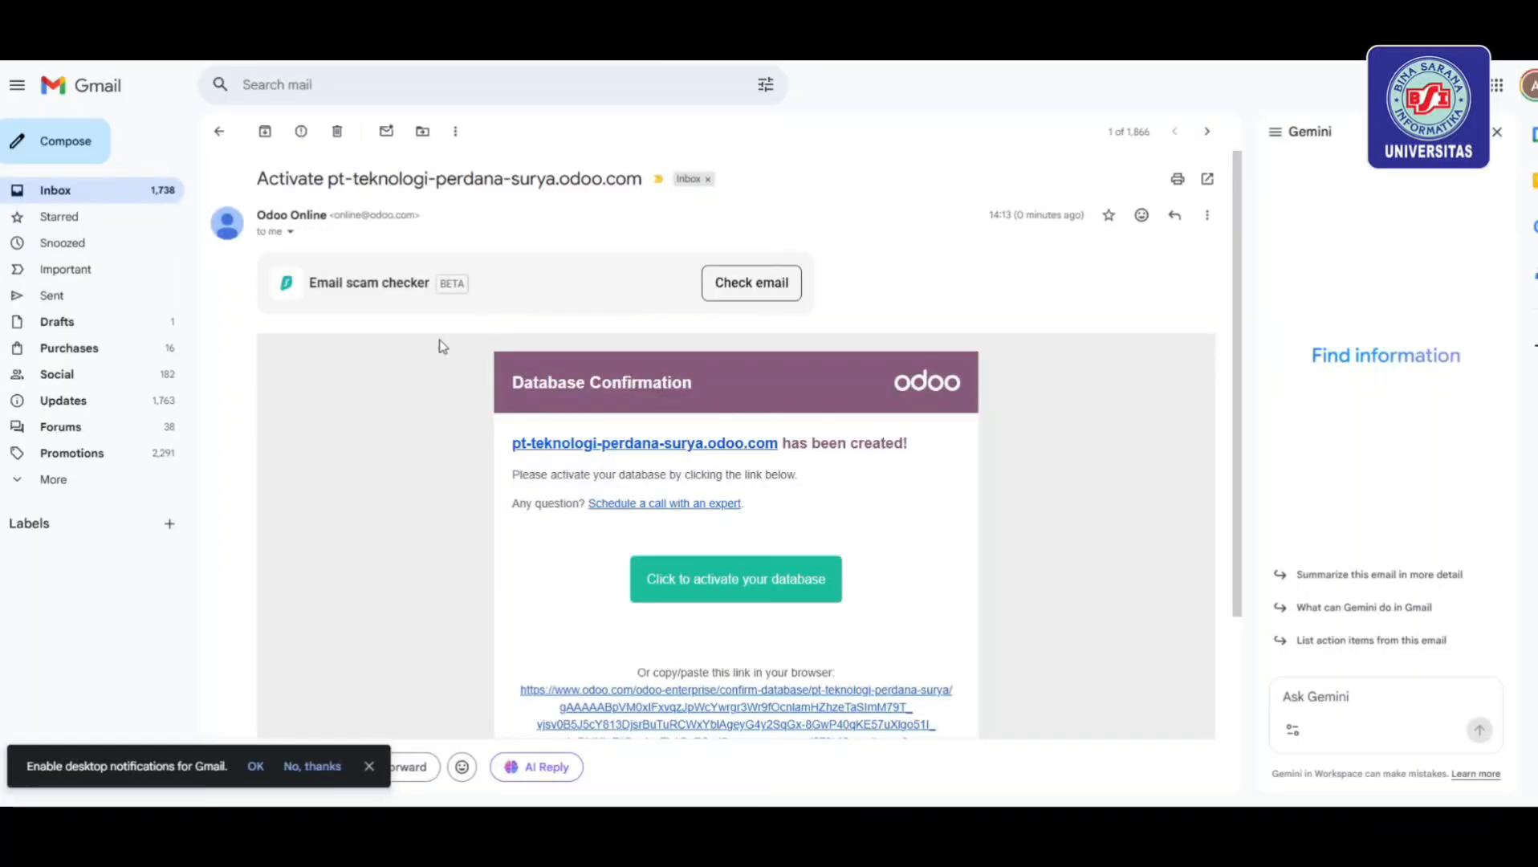
{"action": "left_click", "coordinate": [676, 579]}
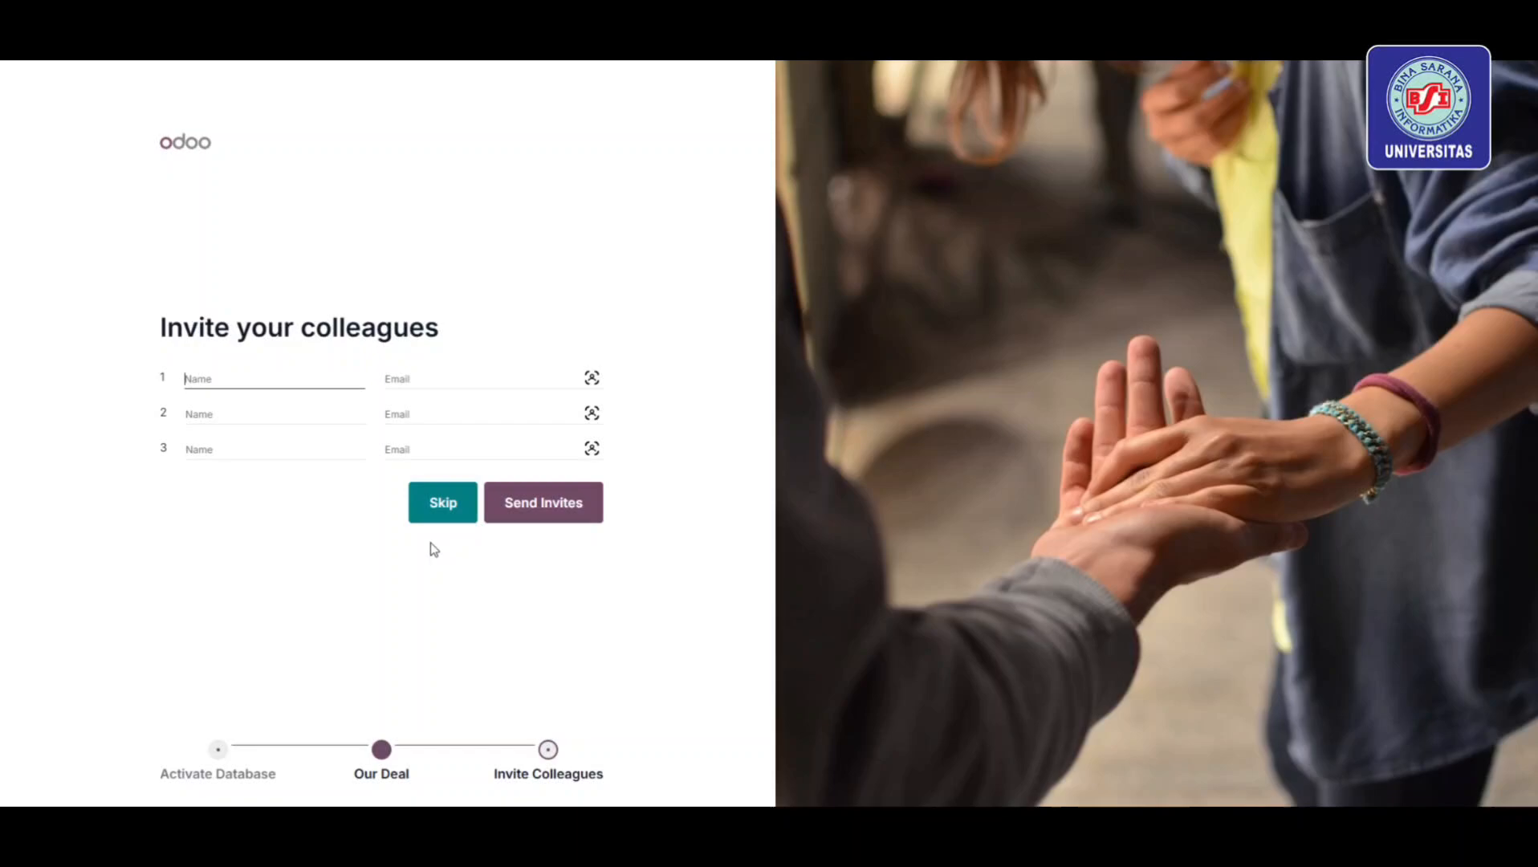
{"action": "left_click", "coordinate": [441, 514]}
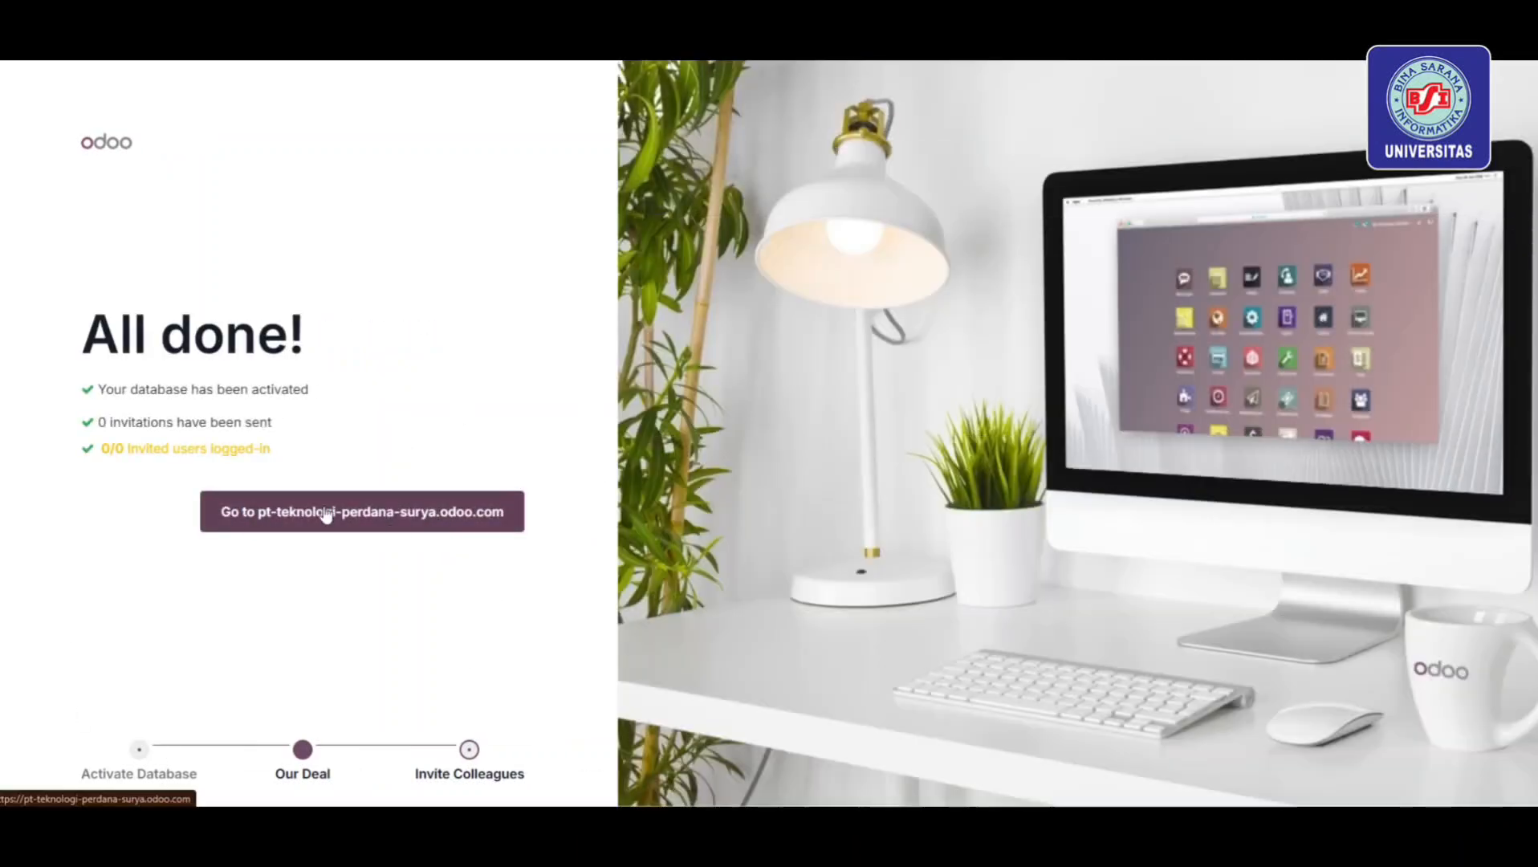
{"action": "left_click", "coordinate": [326, 513]}
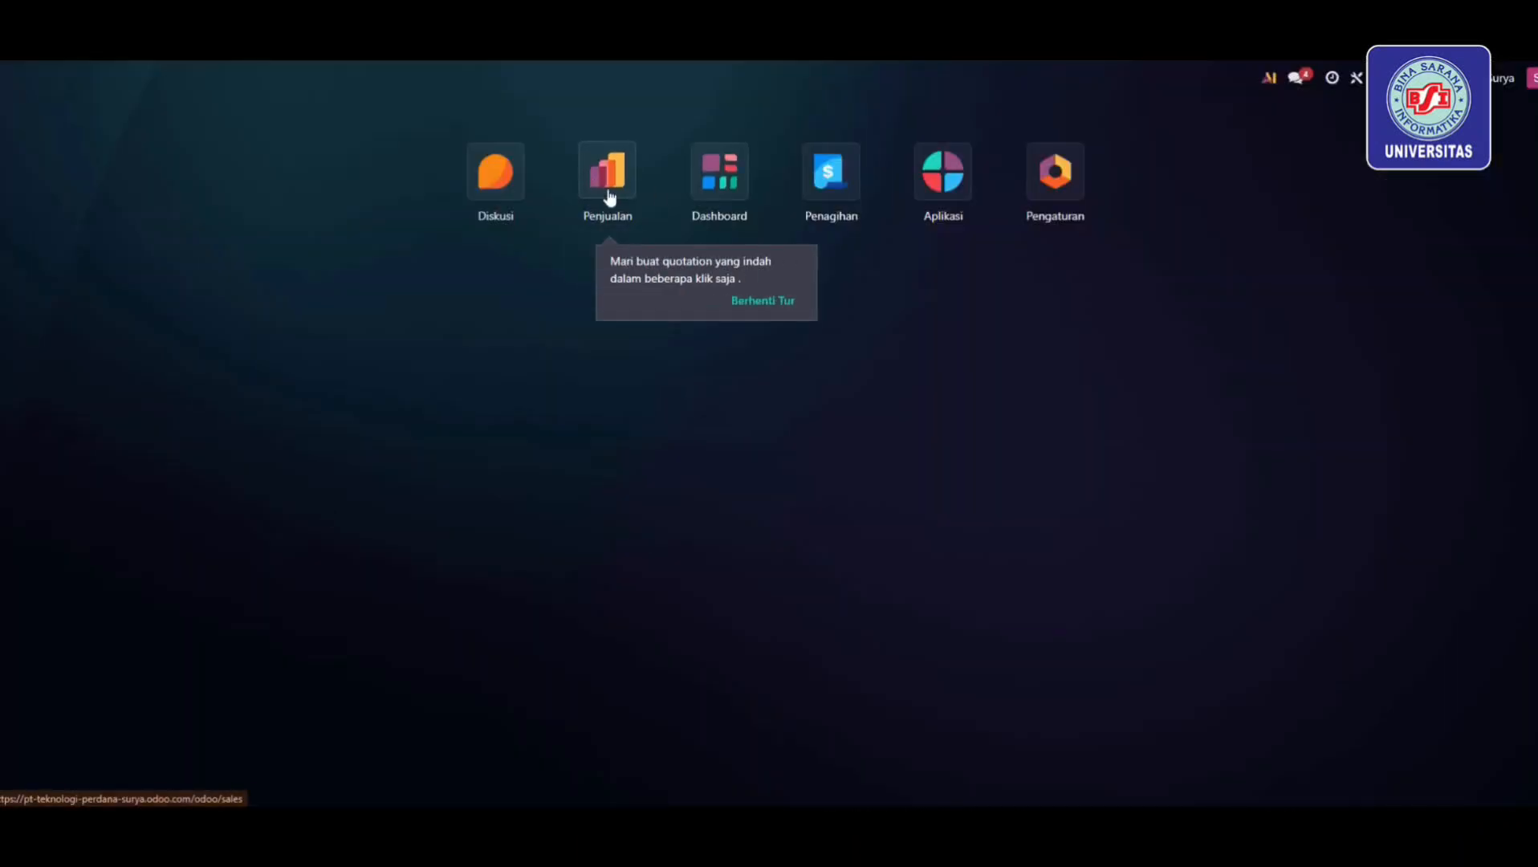
Dismiss the tour tip and open the product list of the Penjualan app
{"action": "left_click", "coordinate": [759, 302]}
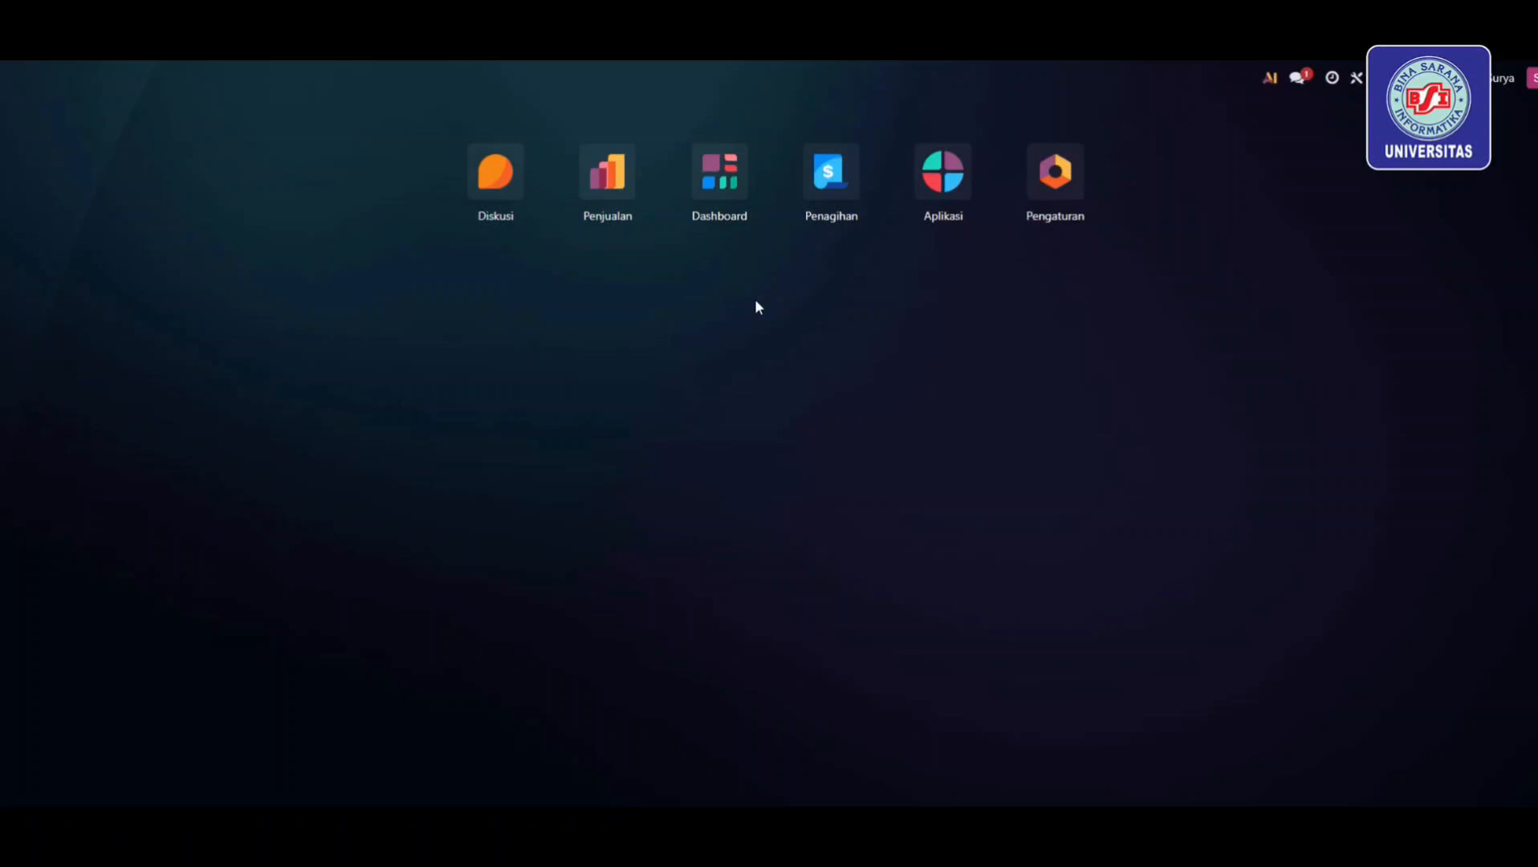
{"action": "left_click", "coordinate": [606, 199]}
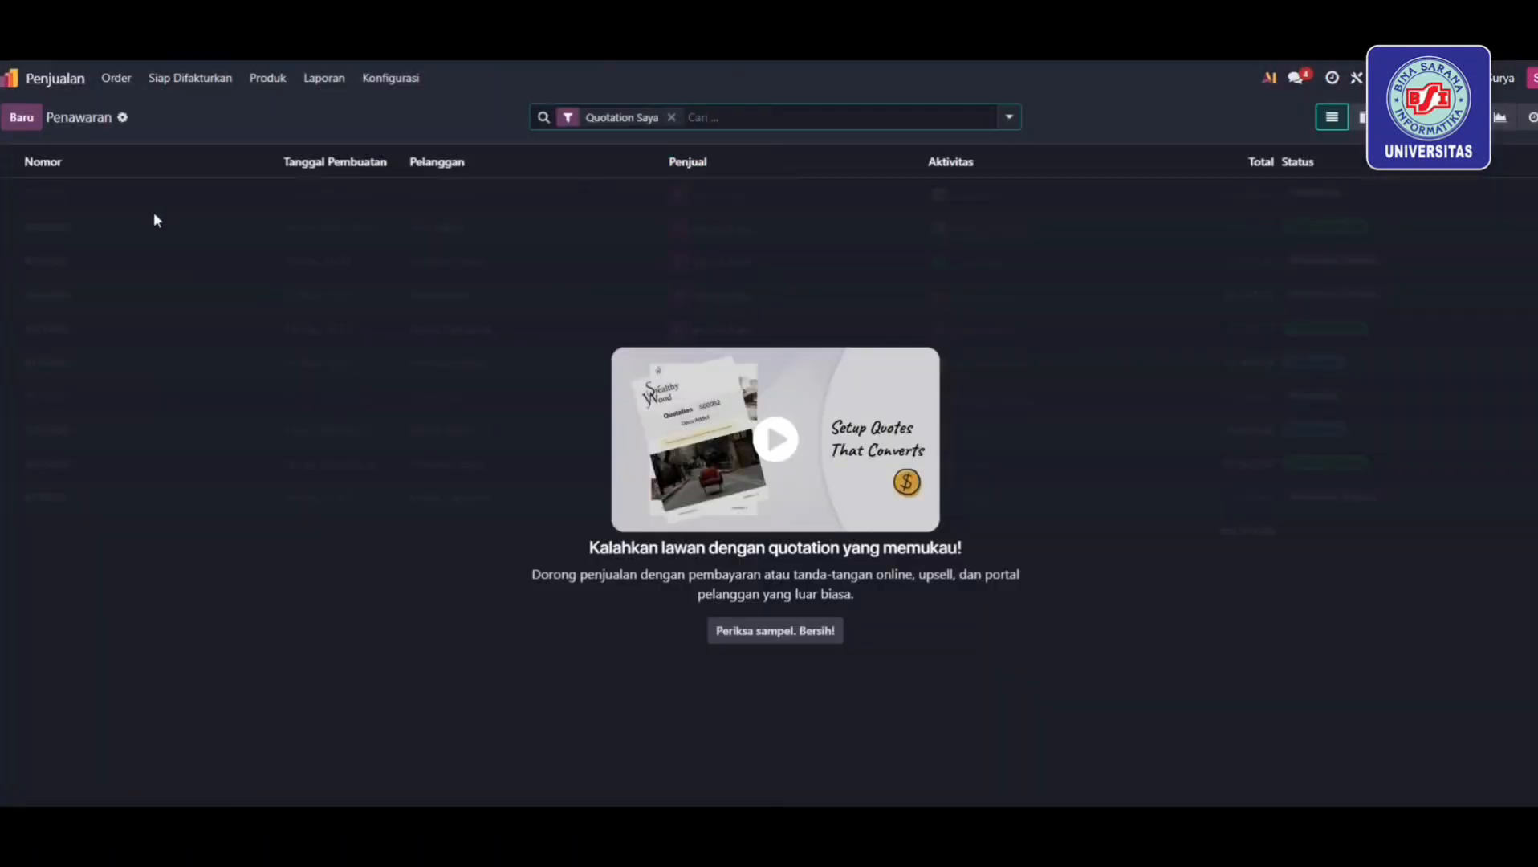
{"action": "left_click", "coordinate": [261, 84]}
{"action": "left_click", "coordinate": [265, 112]}
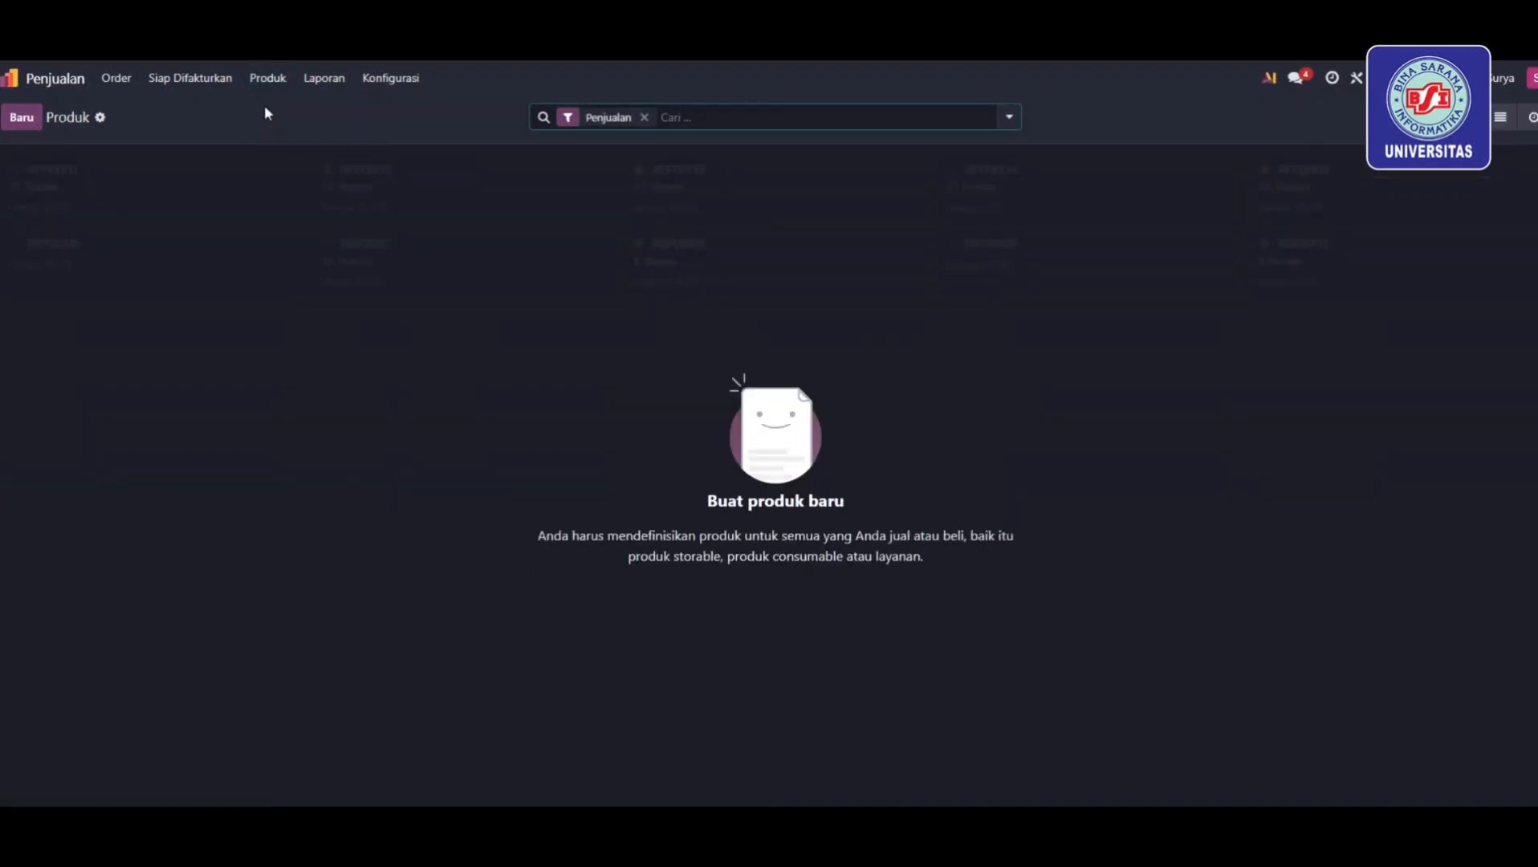
Create a favourite Laptop product with sales price 15.000.000 and cost 13.000.000
{"action": "left_click", "coordinate": [23, 118]}
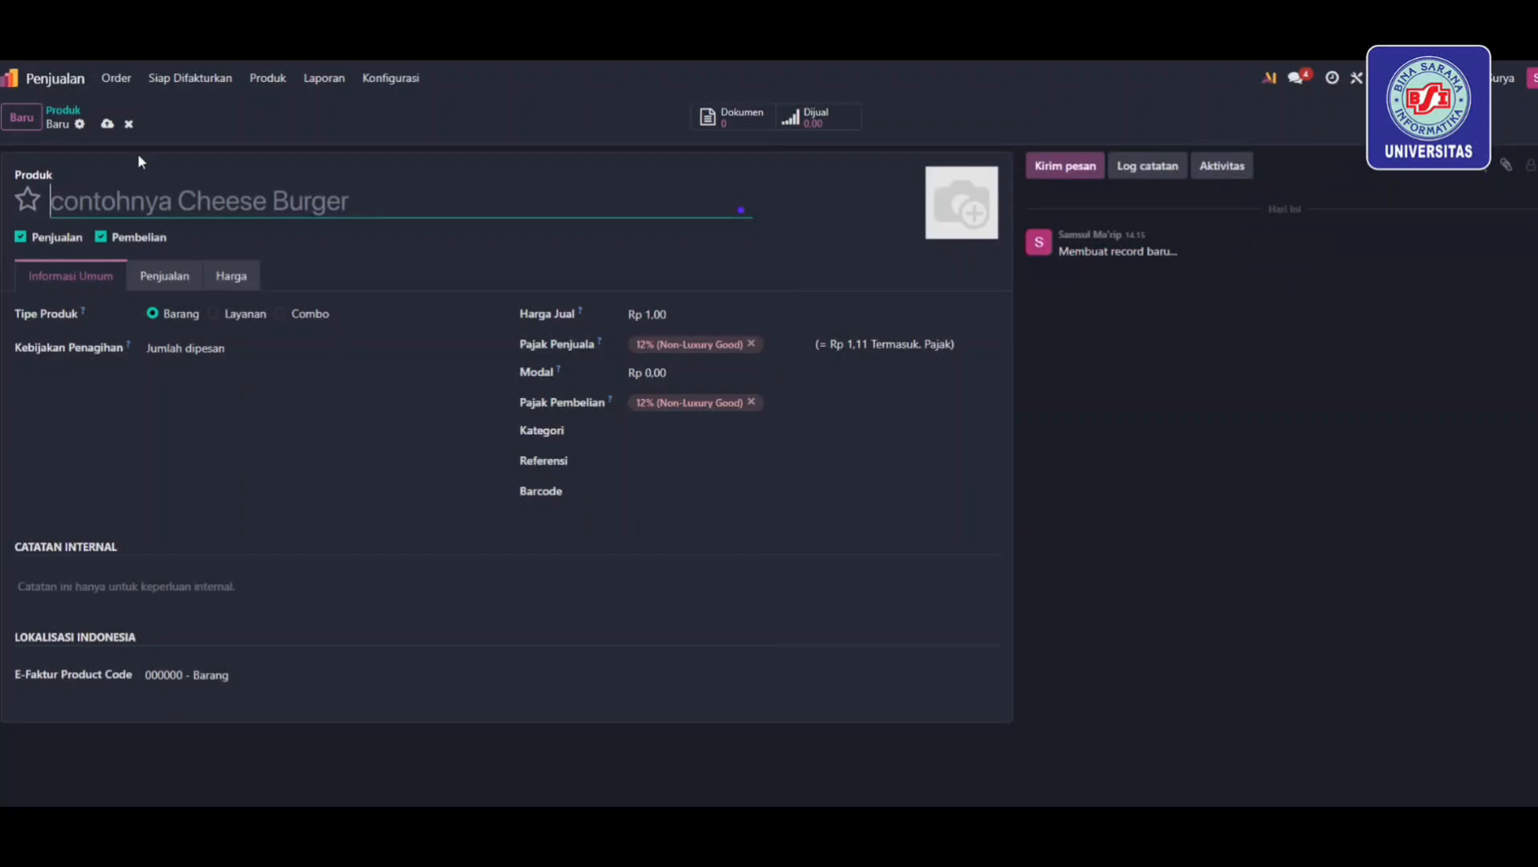
{"action": "type", "text": "Laptop"}
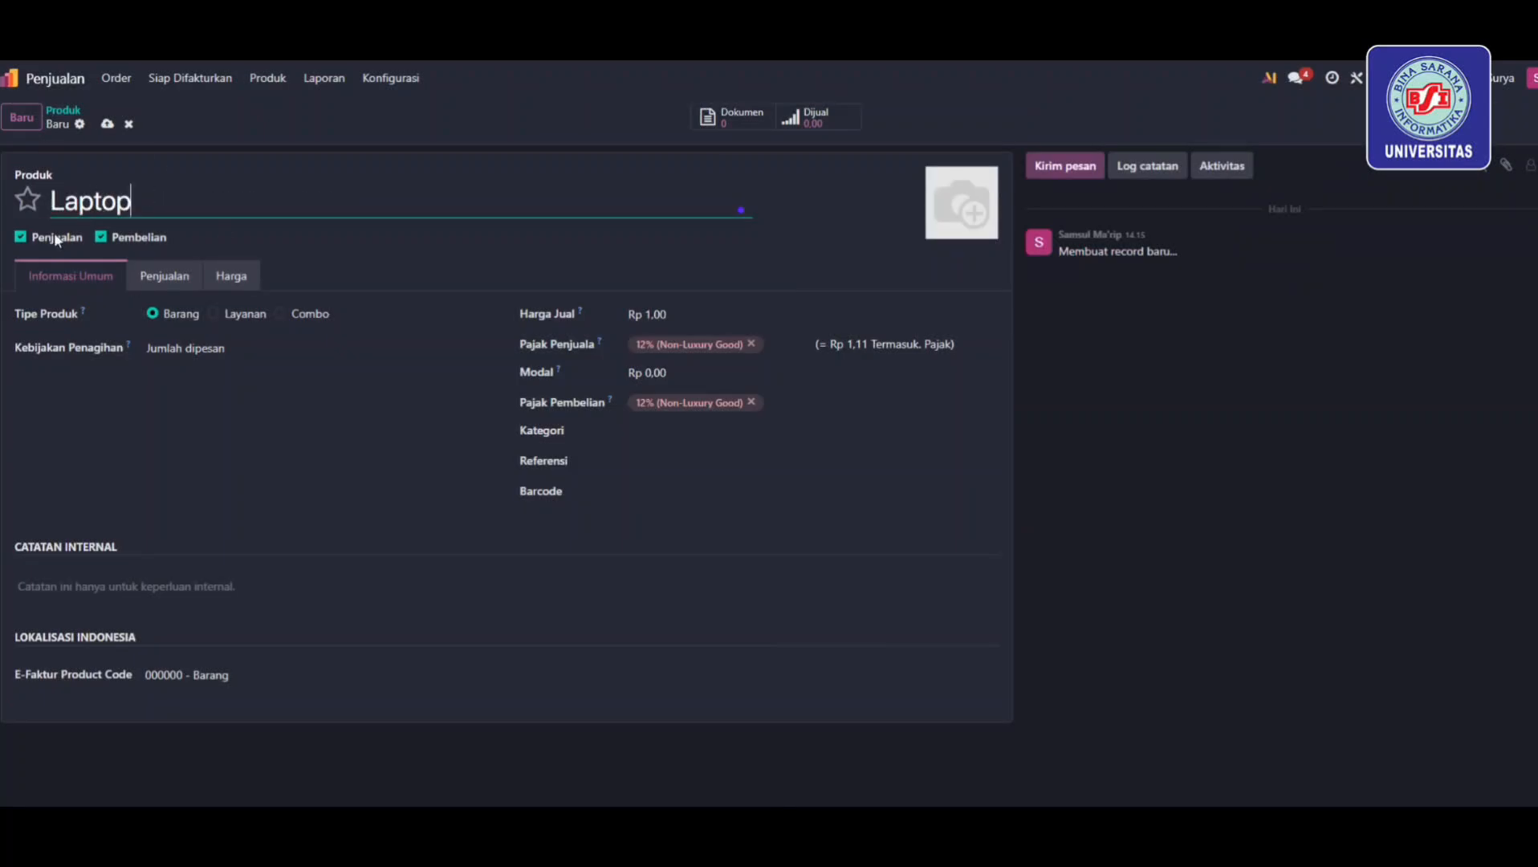
{"action": "left_click", "coordinate": [28, 199]}
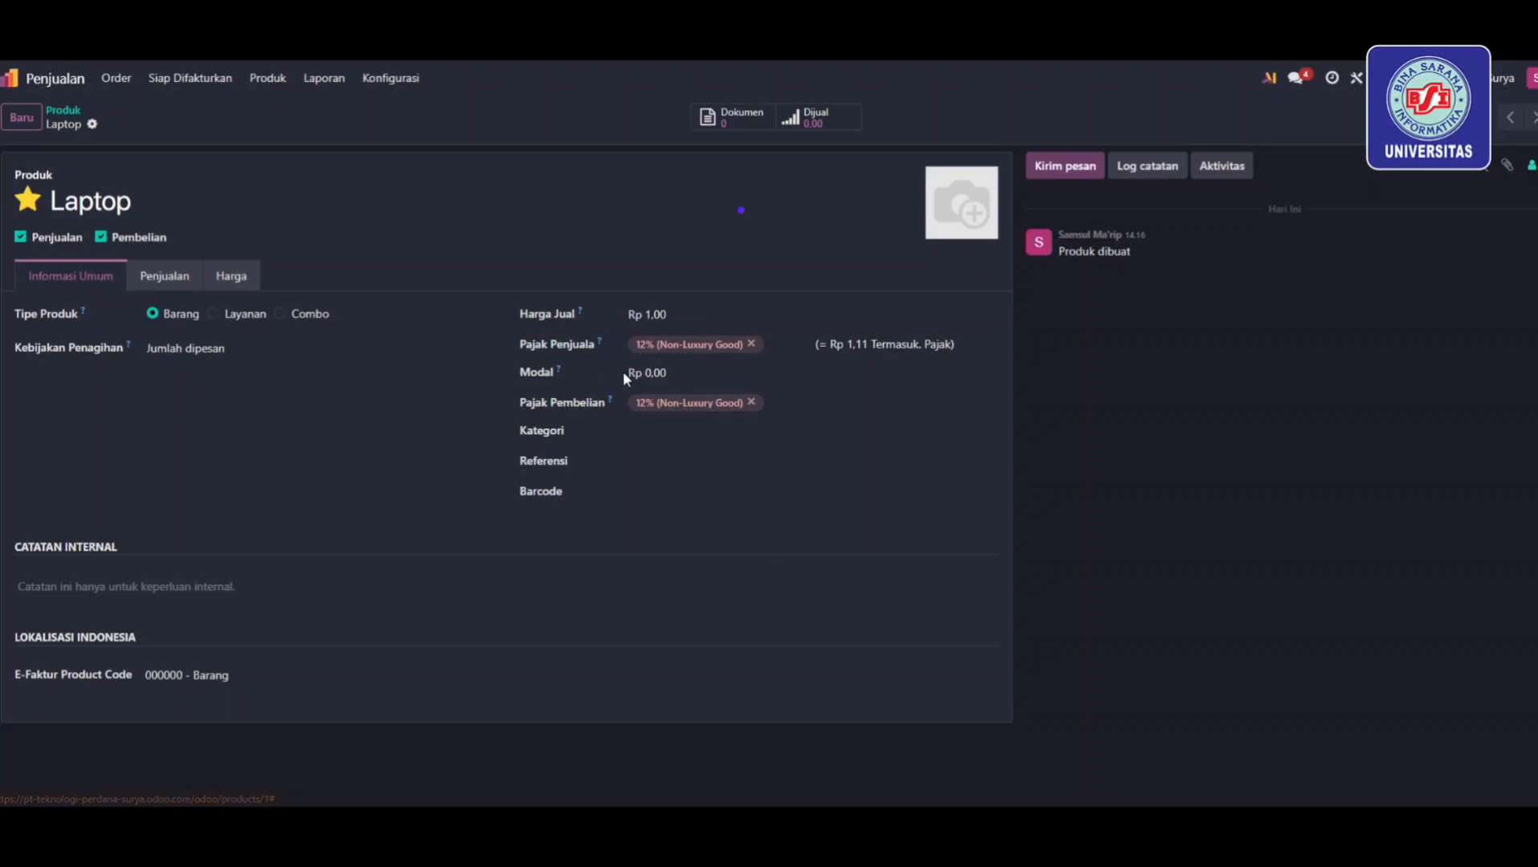
{"action": "left_click", "coordinate": [658, 313]}
{"action": "type", "text": "1"}
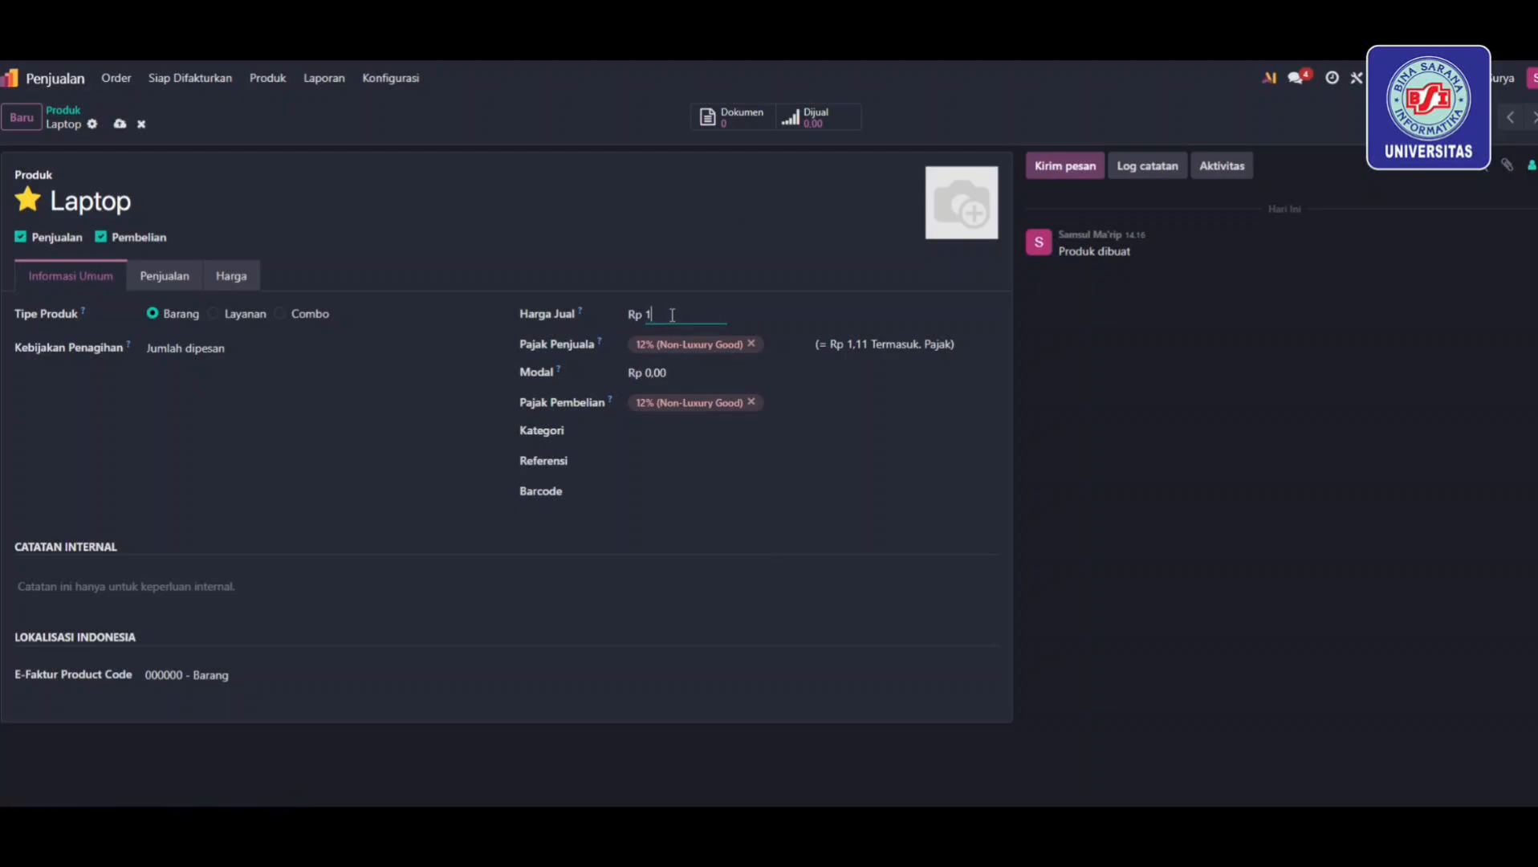
{"action": "key", "text": "Return"}
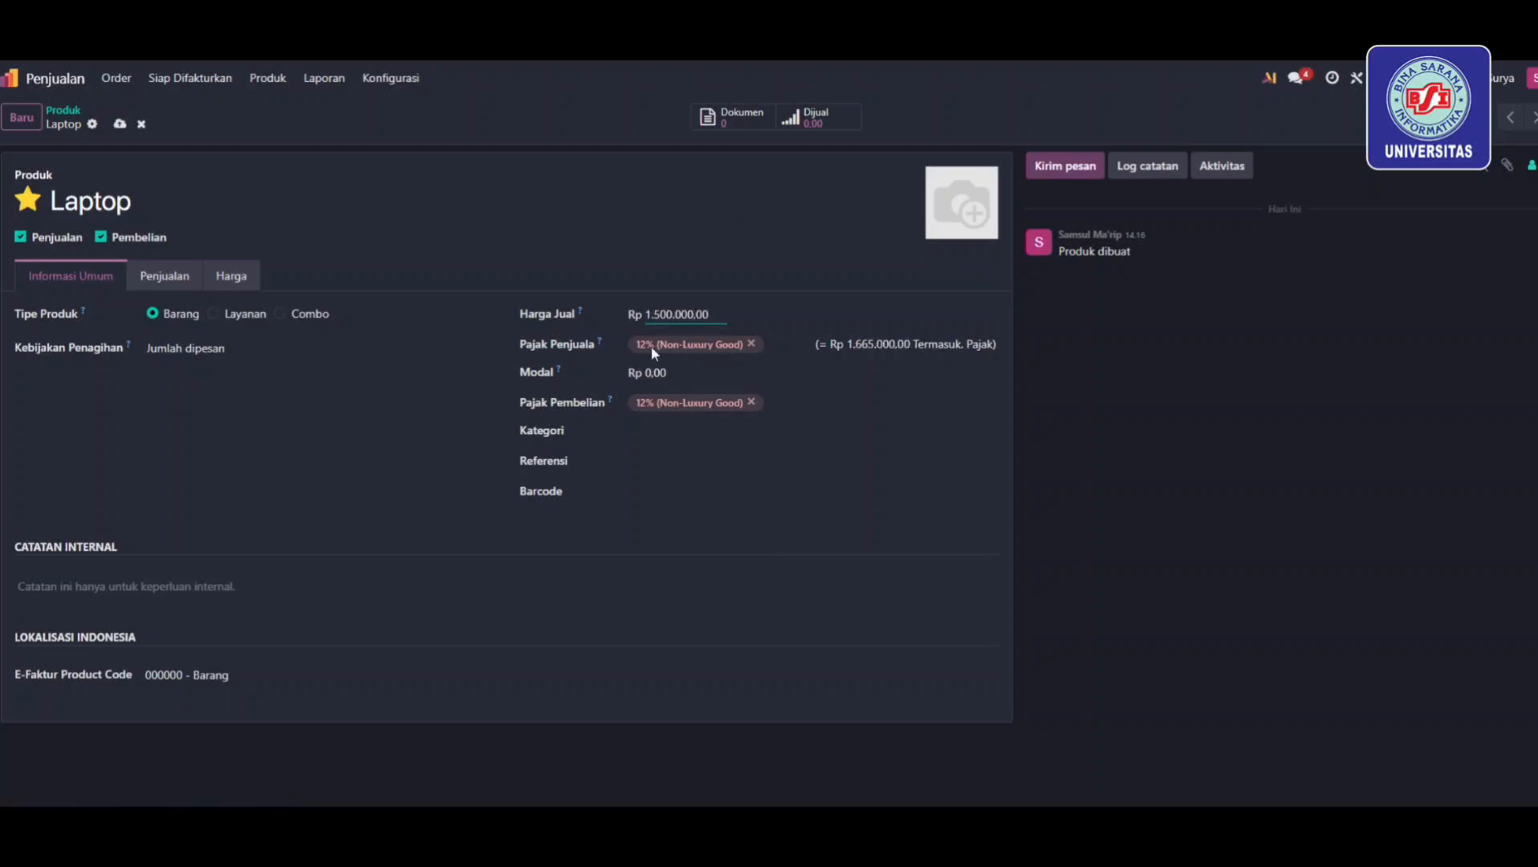
{"action": "type", "text": "0"}
{"action": "key", "text": "Return"}
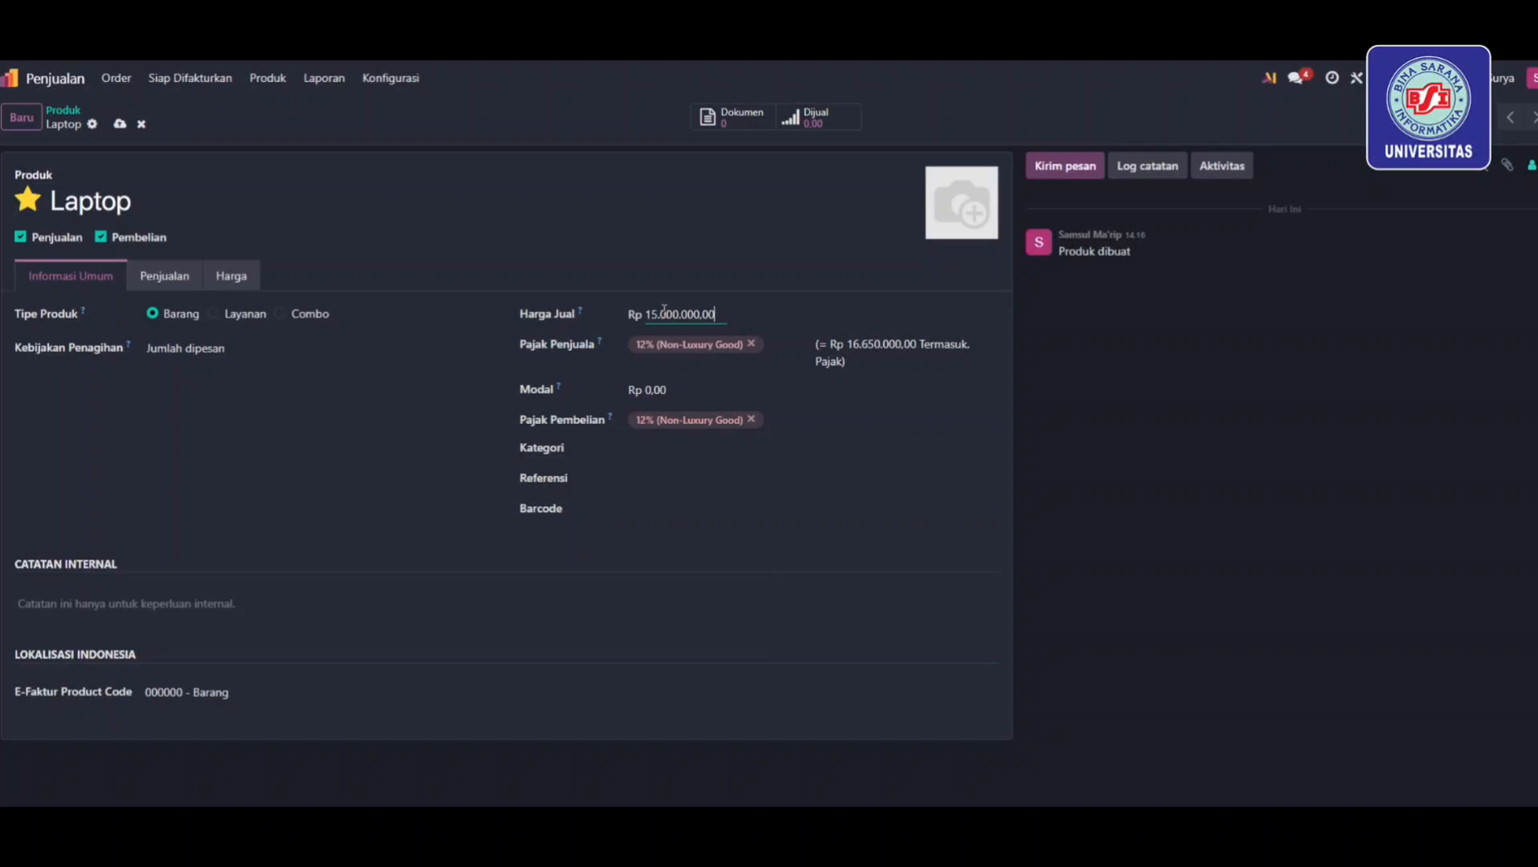
{"action": "left_click", "coordinate": [683, 390]}
{"action": "type", "text": "13.000.00"}
{"action": "key", "text": "Return"}
Set the Laptop category to Goods, no purchase tax, E-Faktur code 000000 - Barang, and upload its photo
{"action": "left_click", "coordinate": [955, 448]}
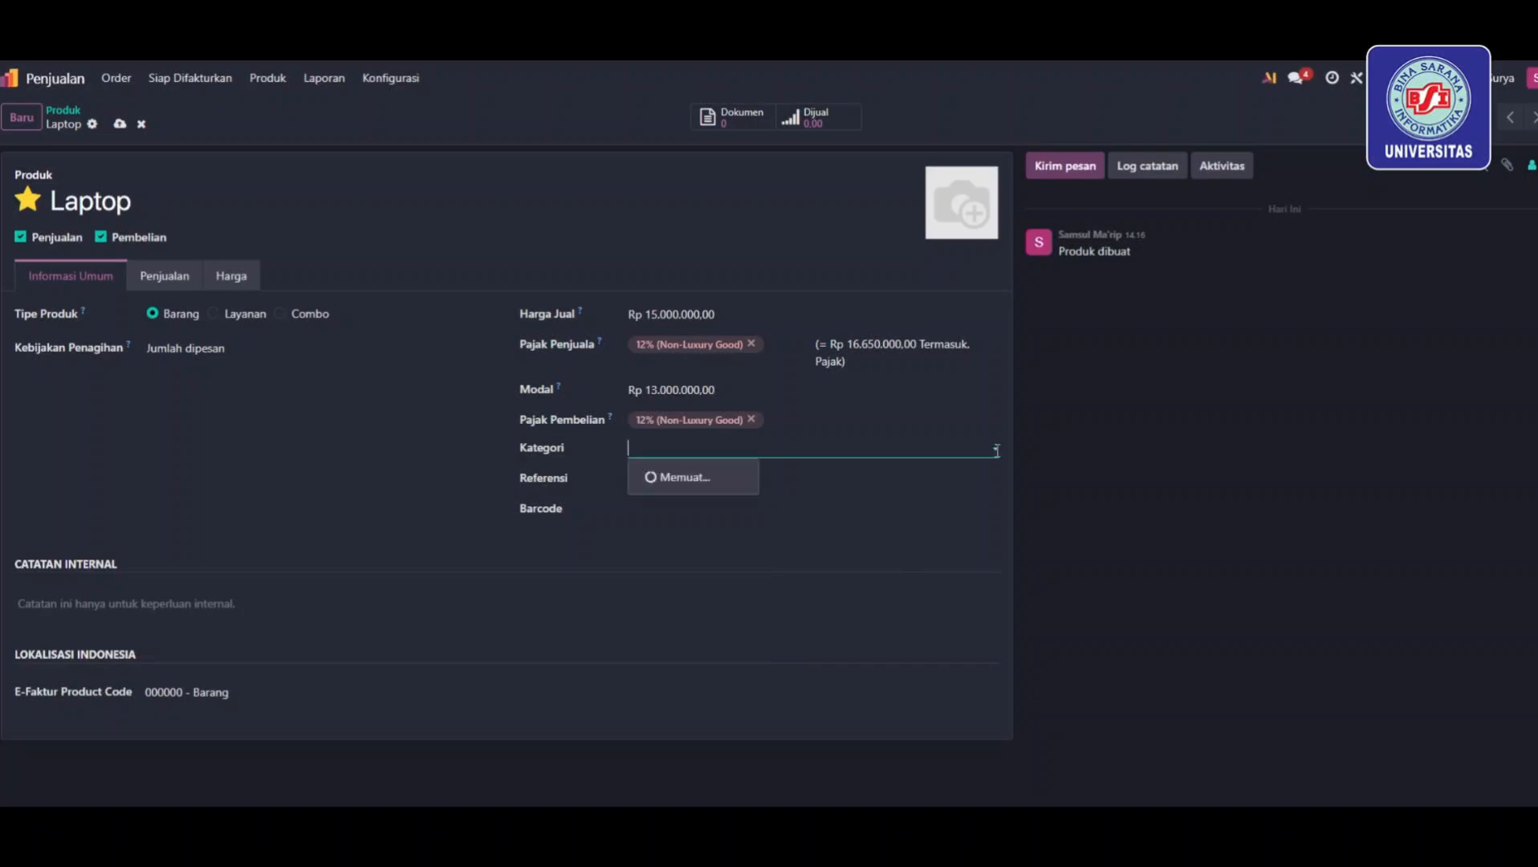
{"action": "left_click", "coordinate": [666, 503]}
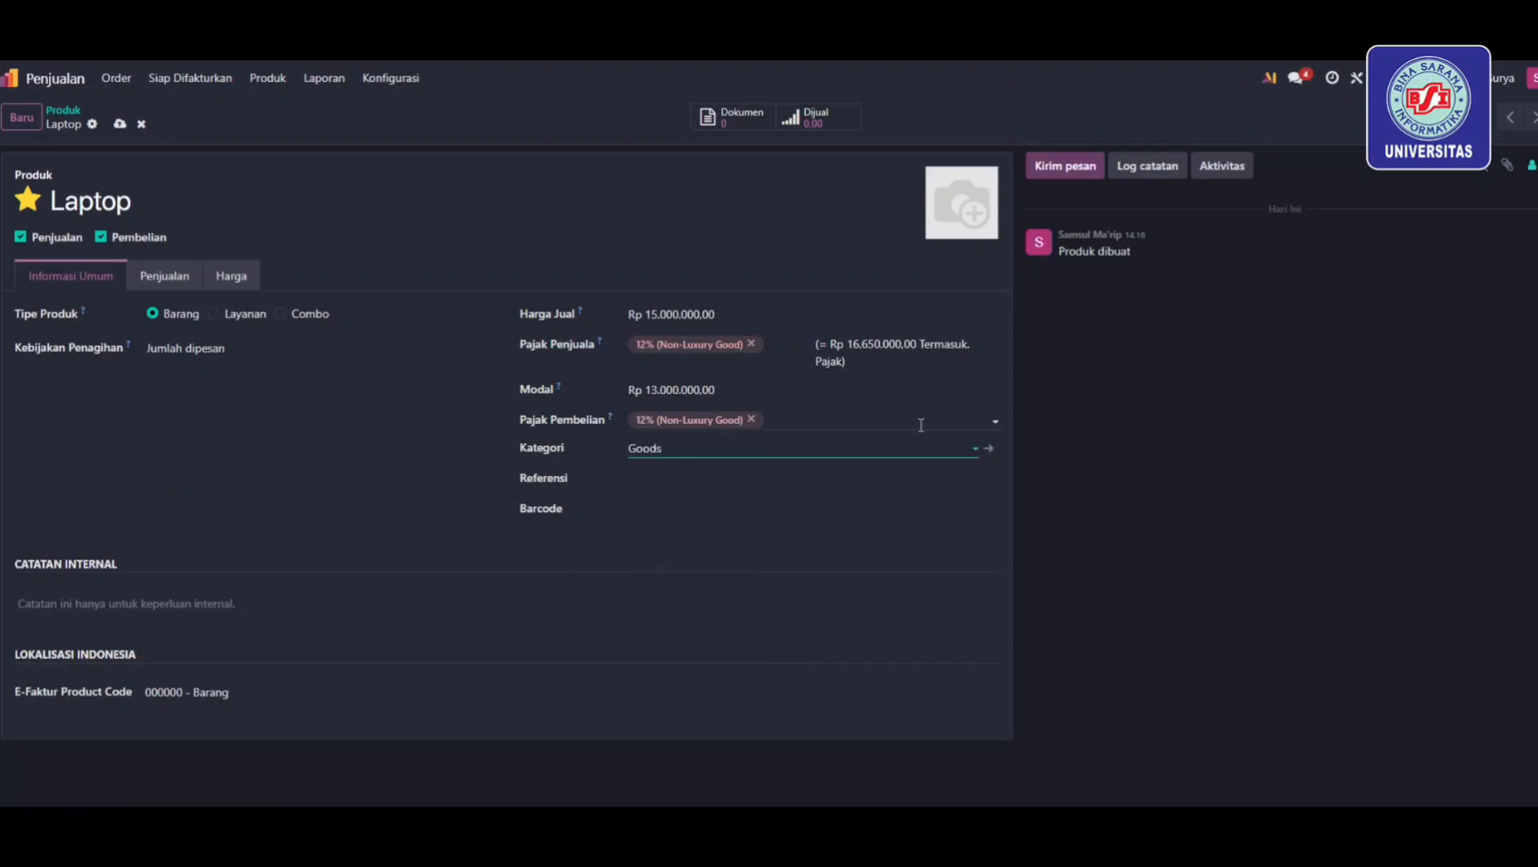
{"action": "left_click", "coordinate": [993, 421]}
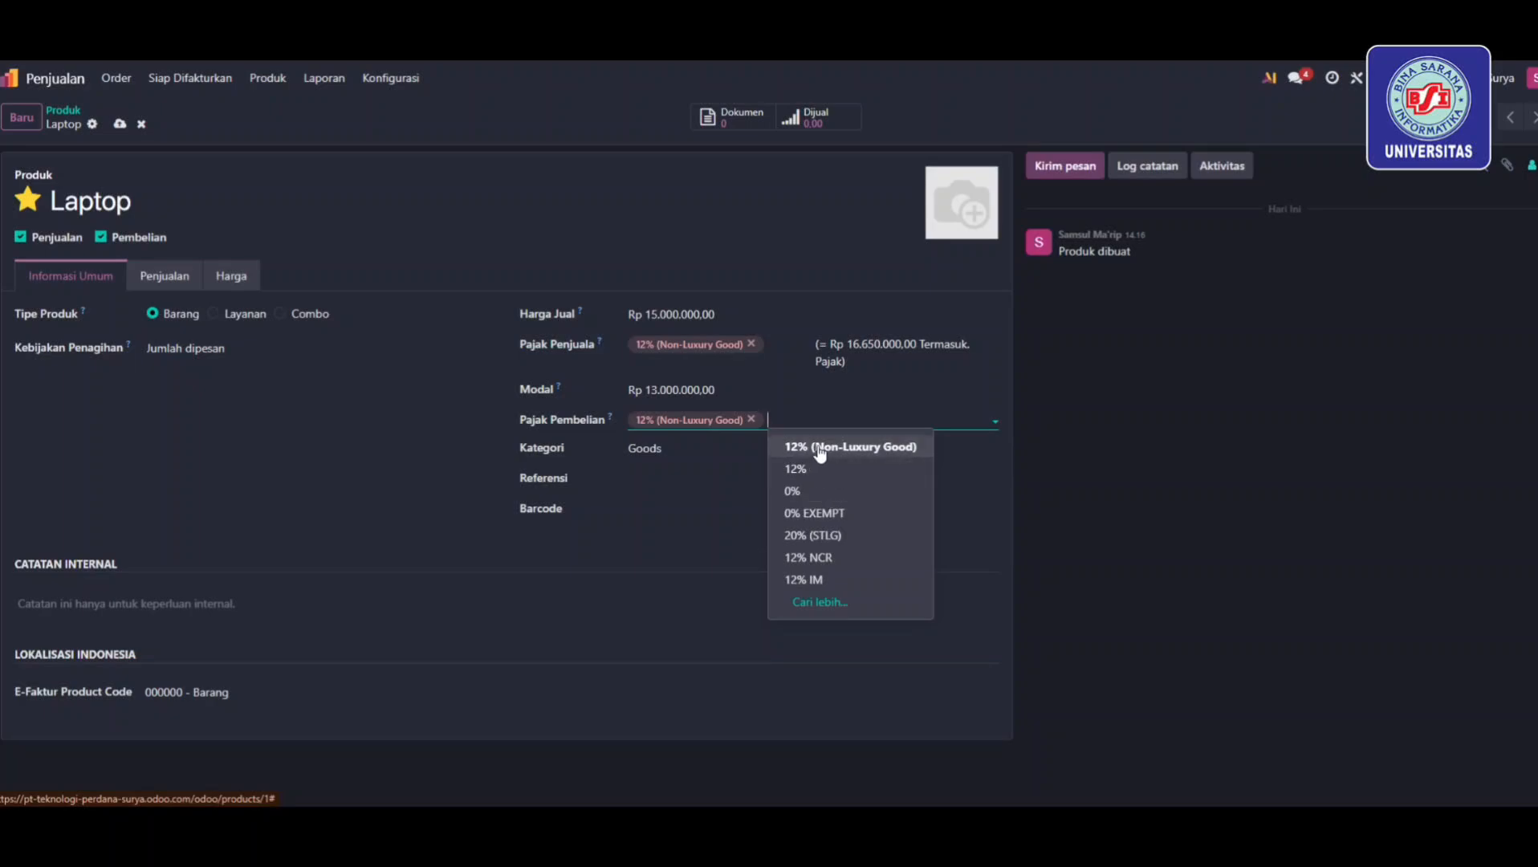
{"action": "left_click", "coordinate": [110, 608]}
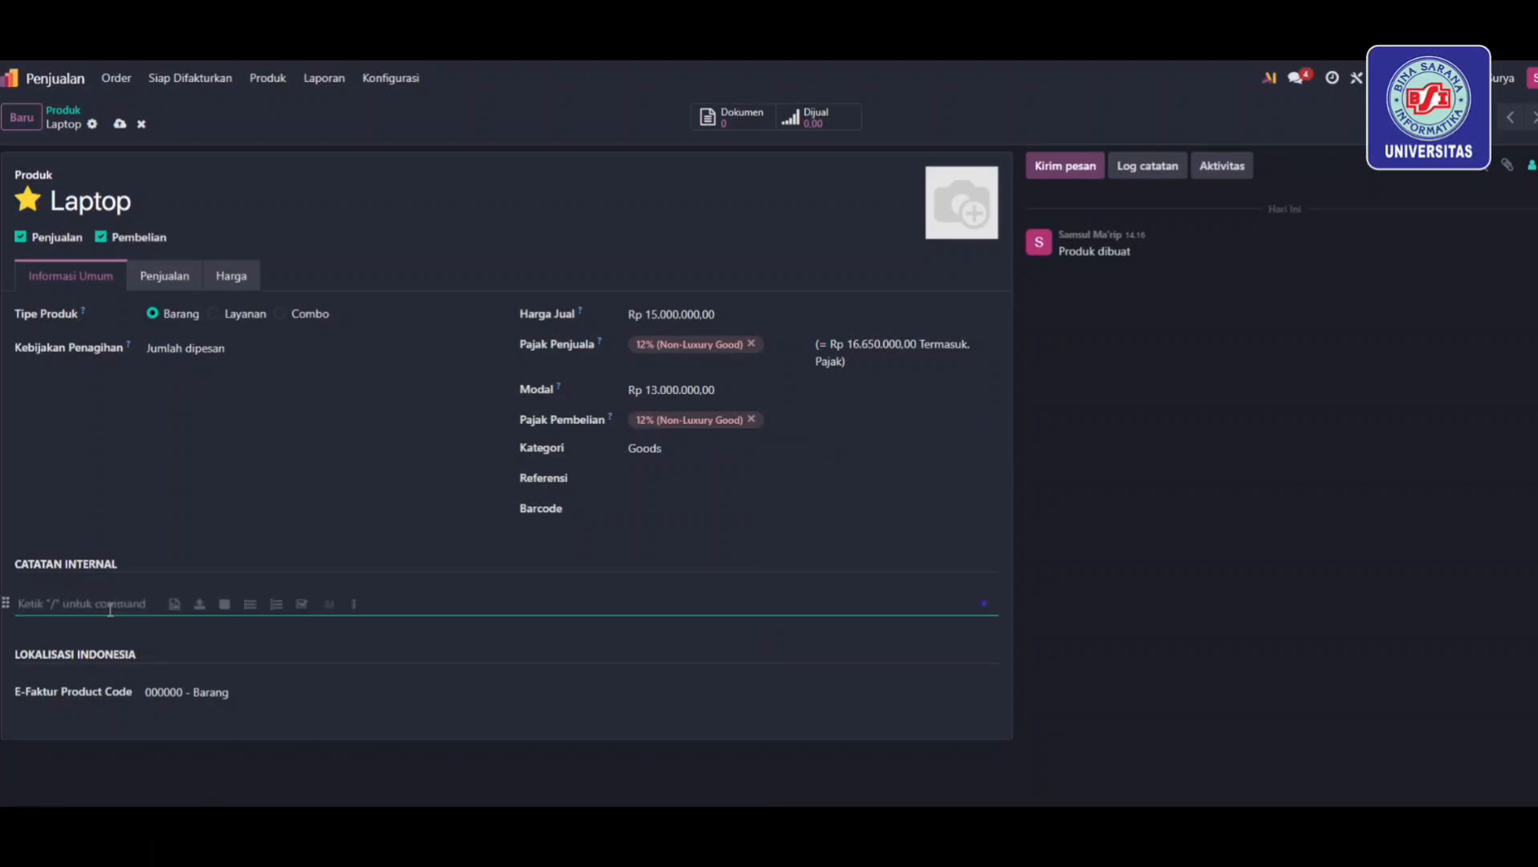
{"action": "left_click", "coordinate": [257, 692]}
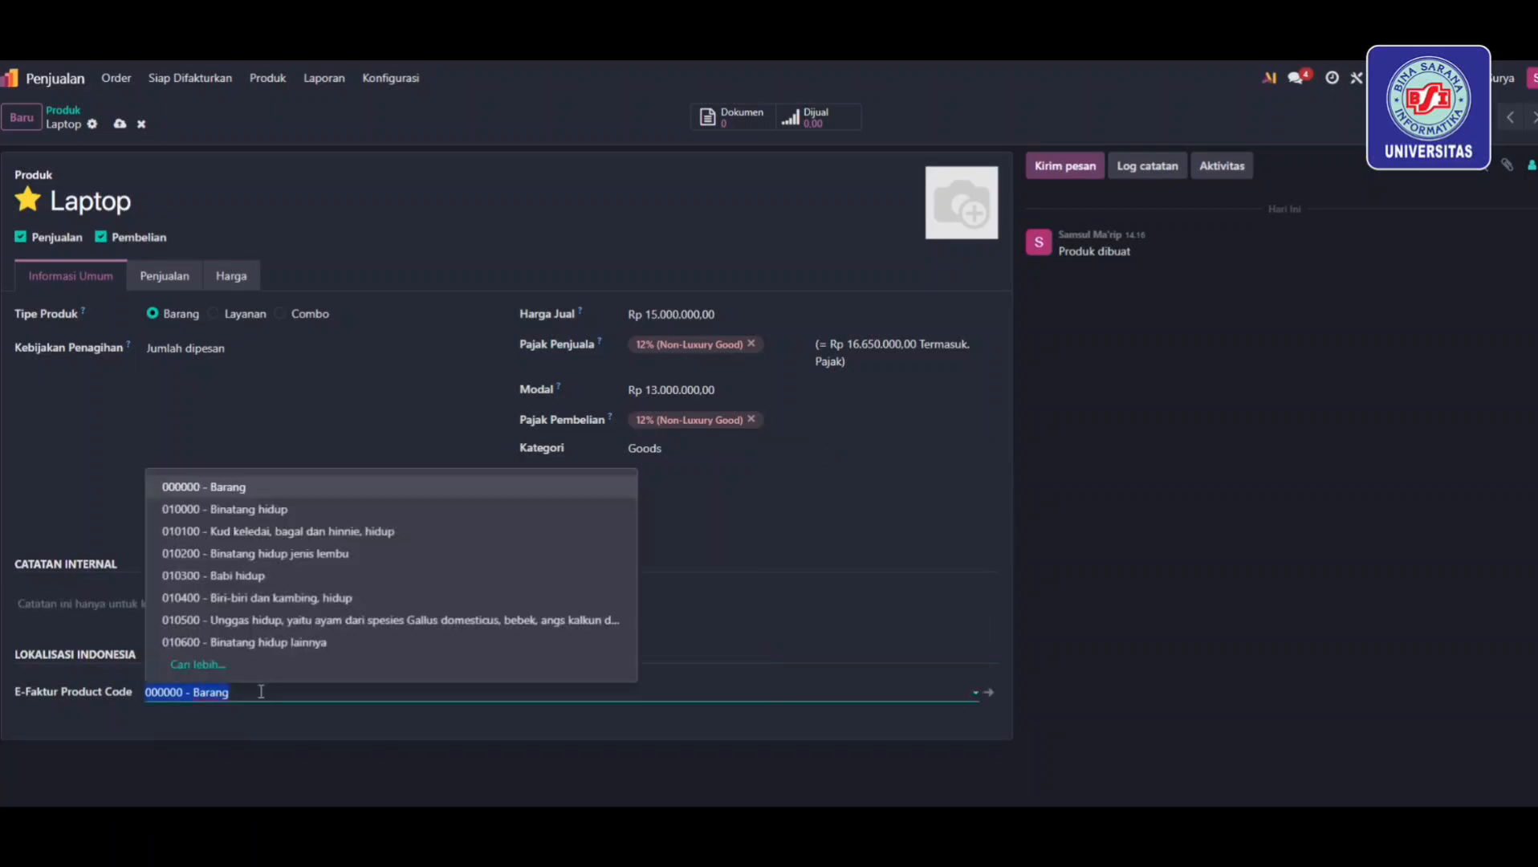
{"action": "left_click", "coordinate": [246, 487]}
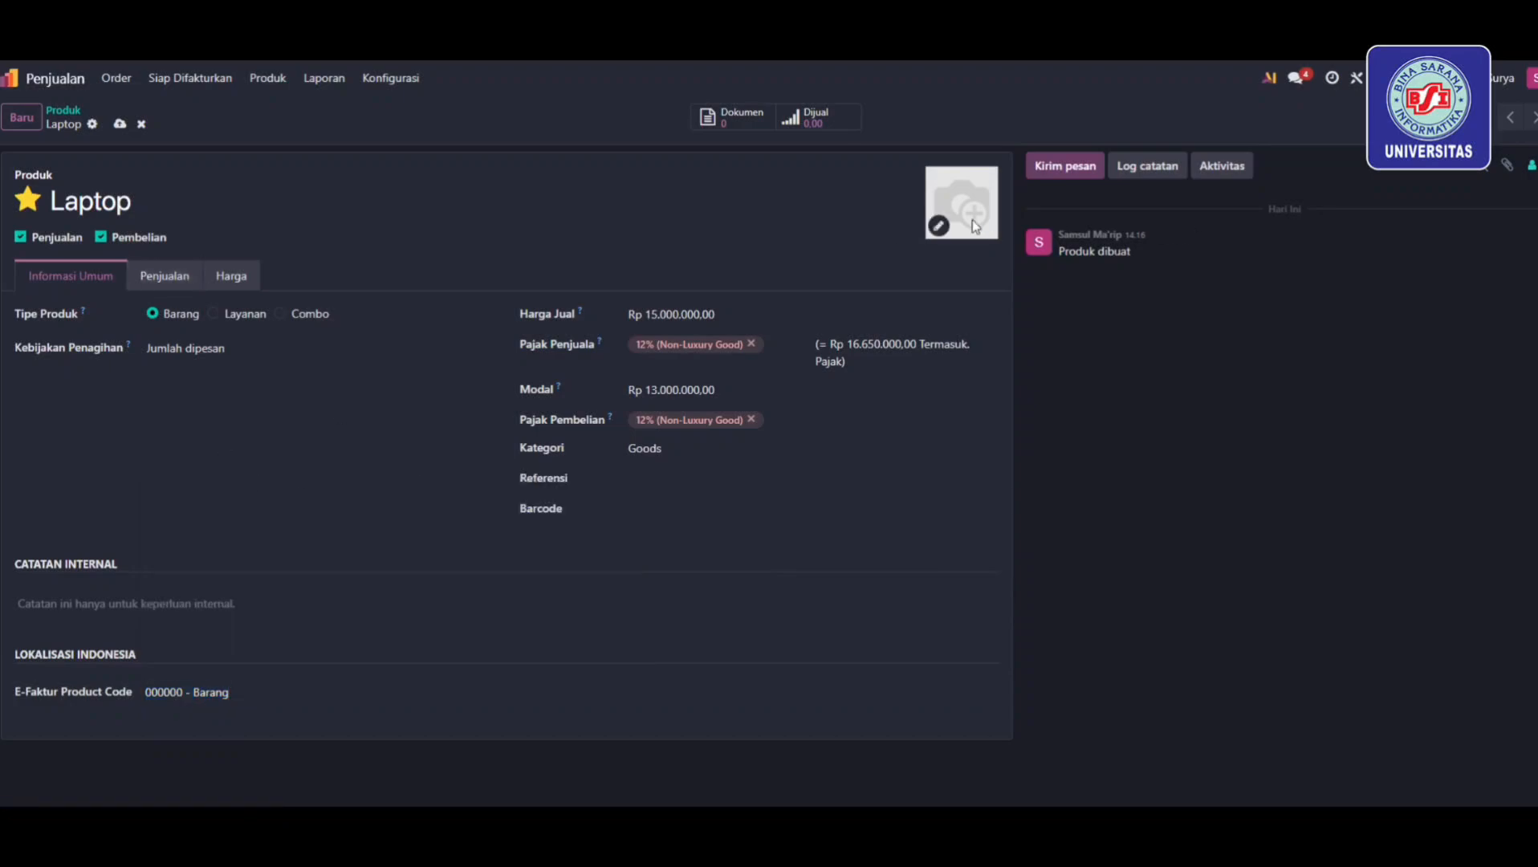
{"action": "left_click", "coordinate": [935, 225]}
{"action": "left_click", "coordinate": [826, 152]}
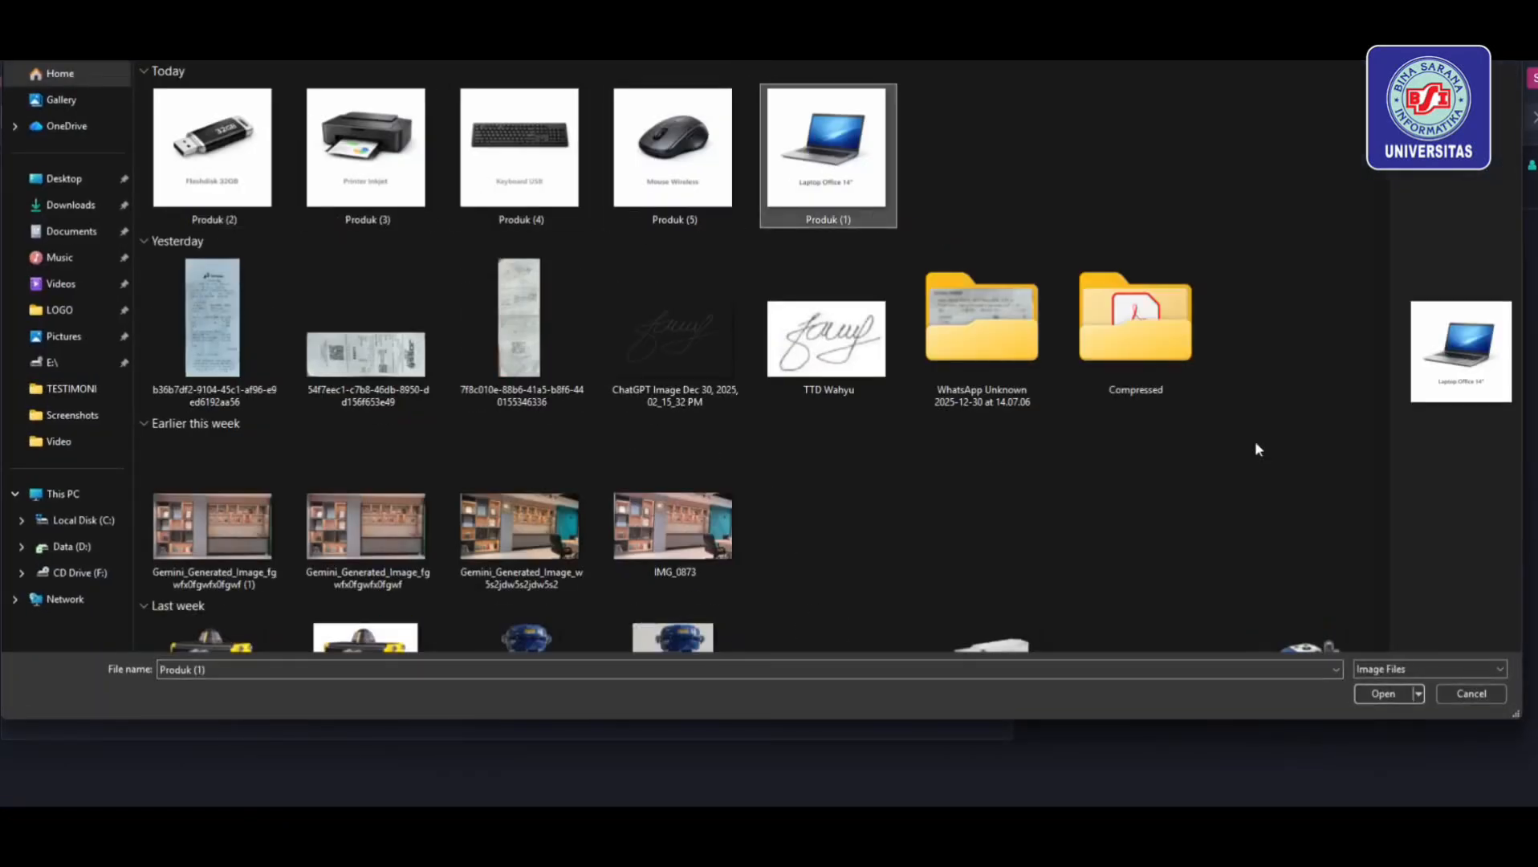
{"action": "left_click", "coordinate": [1382, 694]}
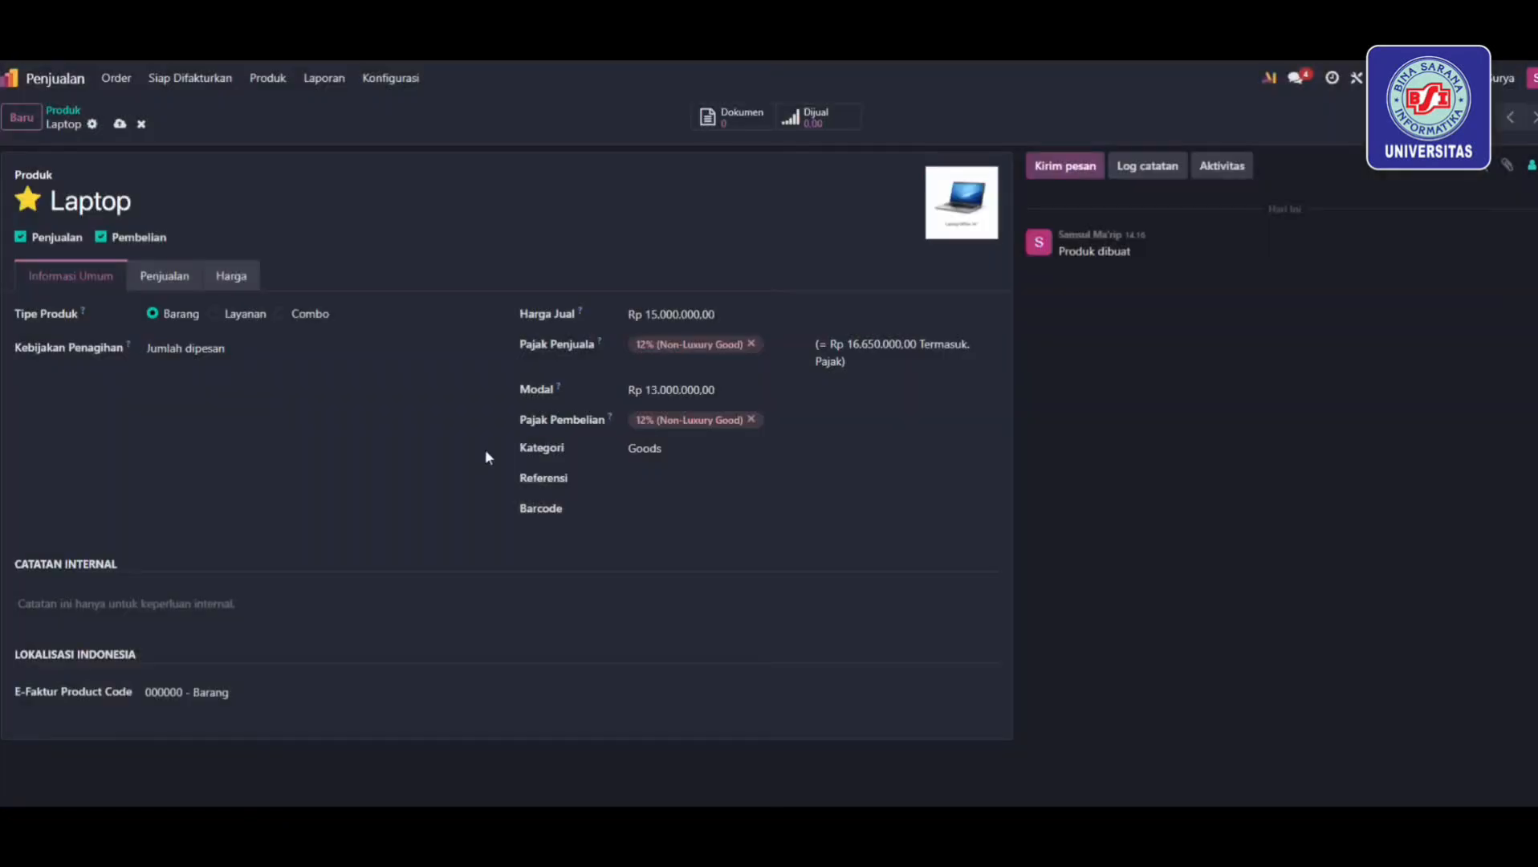
Create favourite product Mouse Wireless with price 200000 and cost 180000
{"action": "left_click", "coordinate": [21, 126]}
{"action": "left_click", "coordinate": [28, 200]}
{"action": "left_click", "coordinate": [120, 201]}
{"action": "type", "text": "Mpuse Wireless"}
{"action": "double_click", "coordinate": [682, 315]}
{"action": "type", "text": "200000"}
{"action": "double_click", "coordinate": [690, 369]}
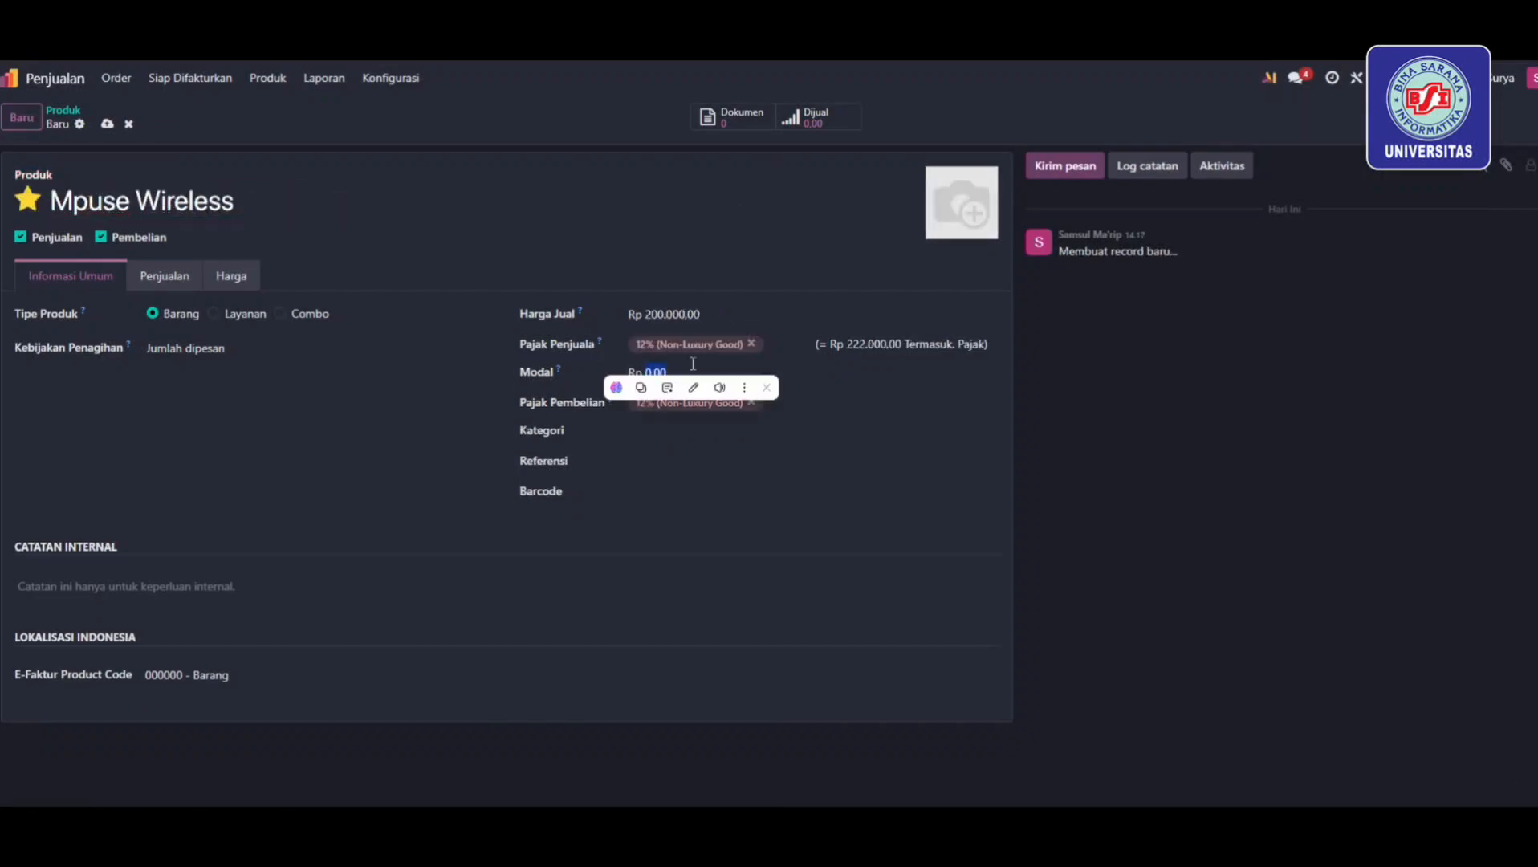
{"action": "type", "text": "180000"}
Create Keyboard USB with a photo, price 150000 and cost 130000
{"action": "left_click", "coordinate": [937, 228]}
{"action": "left_click", "coordinate": [675, 163]}
{"action": "left_click", "coordinate": [1381, 693]}
{"action": "type", "text": "Keyboard USB"}
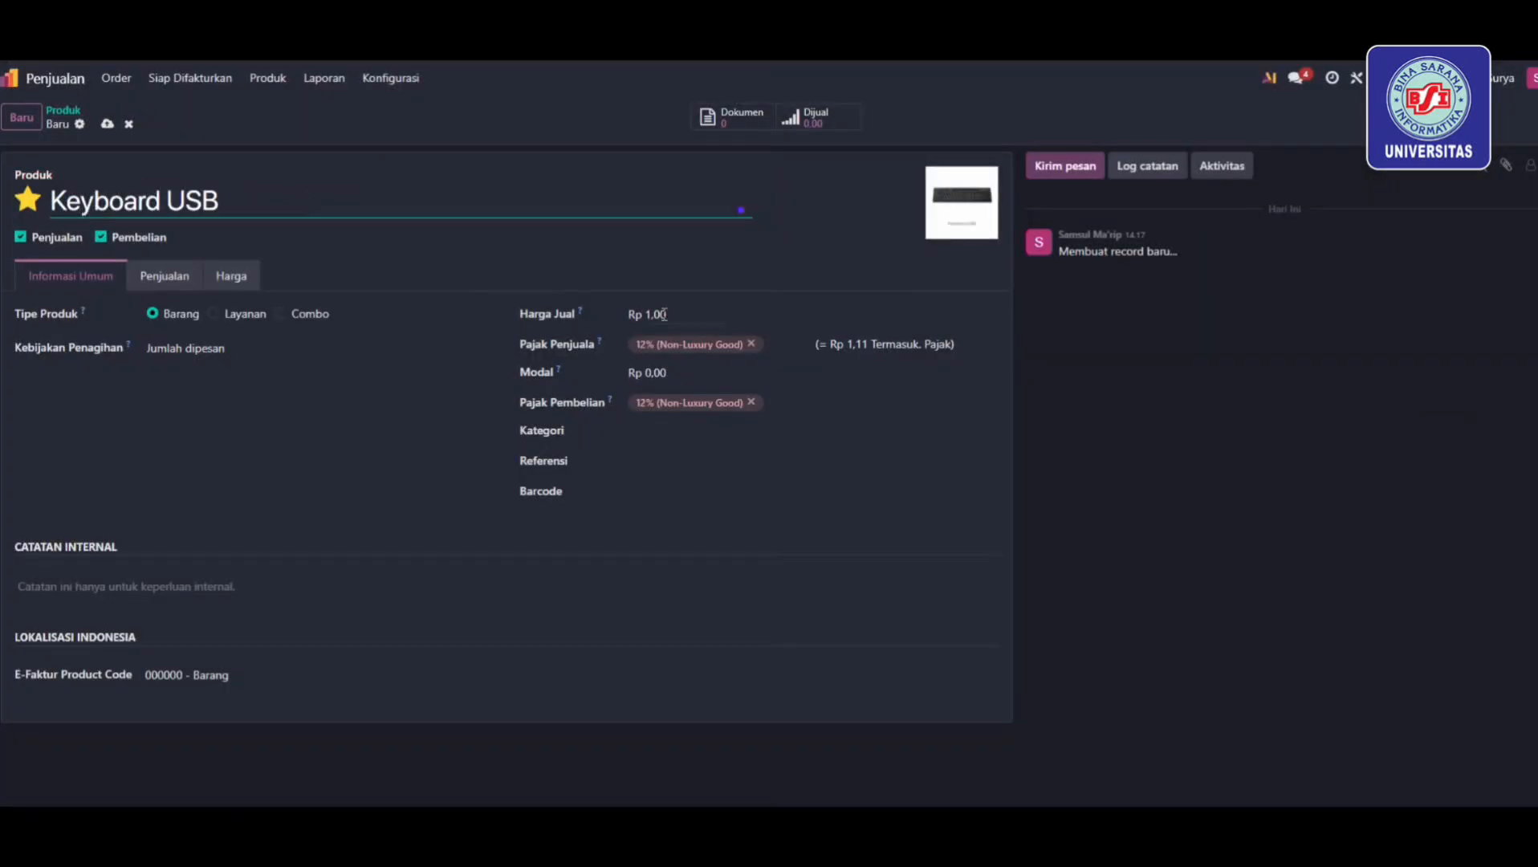
{"action": "double_click", "coordinate": [665, 314]}
{"action": "type", "text": "150000"}
{"action": "key", "text": "Tab"}
{"action": "key", "text": "Tab"}
{"action": "type", "text": "130000"}
Create Printer Inkjet with its printer photo, price 1700000 and cost 1400000
{"action": "left_click", "coordinate": [22, 117]}
{"action": "left_click", "coordinate": [937, 228]}
{"action": "left_click", "coordinate": [387, 172]}
{"action": "left_click", "coordinate": [1382, 693]}
{"action": "type", "text": "Printer Inkjet"}
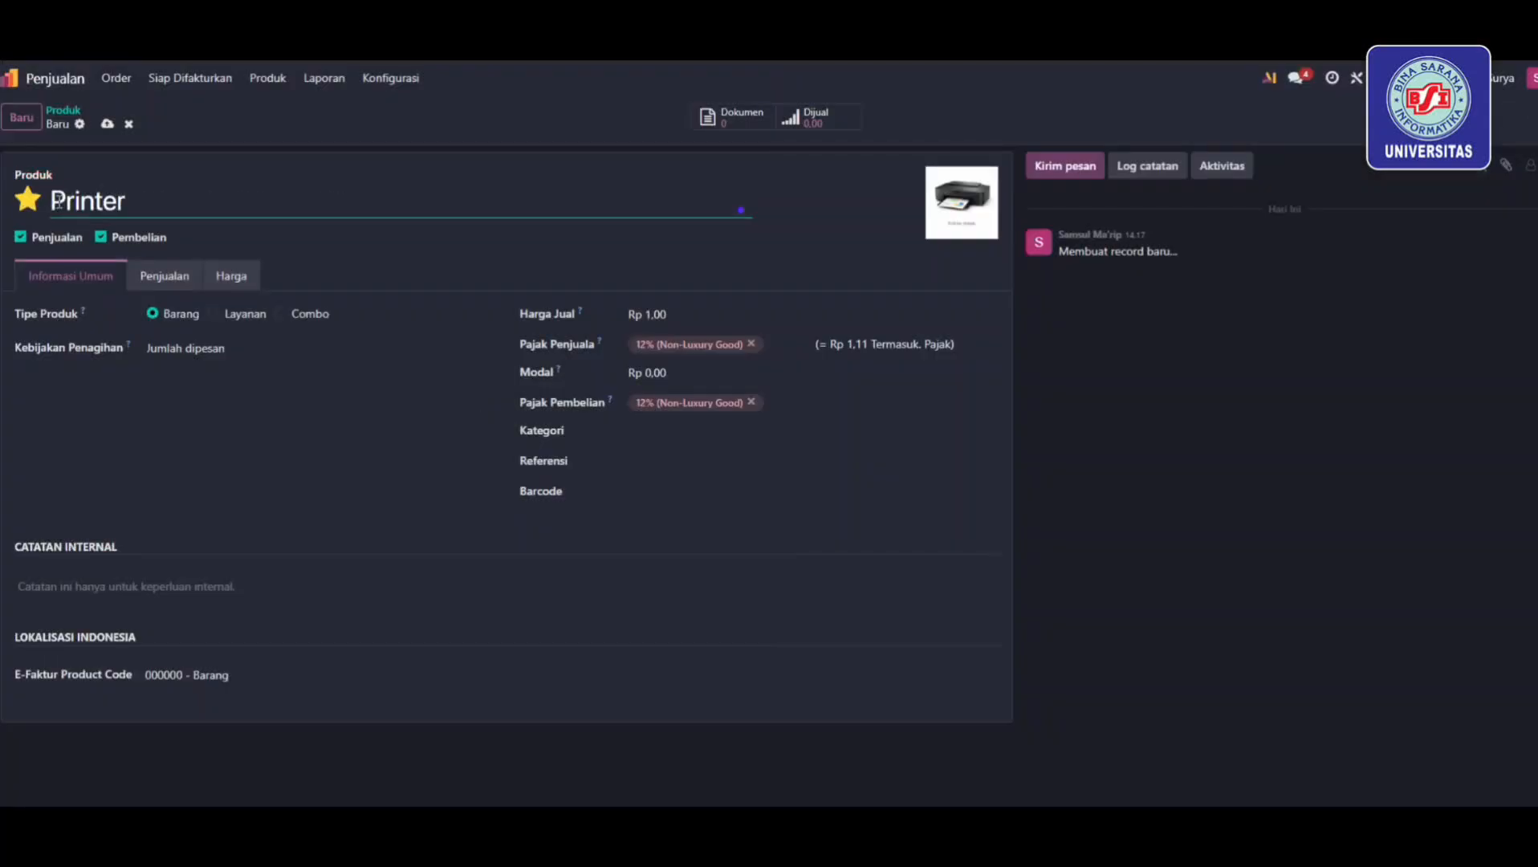
{"action": "double_click", "coordinate": [673, 321]}
{"action": "type", "text": "1700000"}
{"action": "double_click", "coordinate": [669, 372]}
{"action": "type", "text": "1400000"}
Create USB 32 GB with price 150000 and cost 120000
{"action": "left_click", "coordinate": [669, 431]}
{"action": "left_click", "coordinate": [21, 117]}
{"action": "type", "text": "USB 32 GB"}
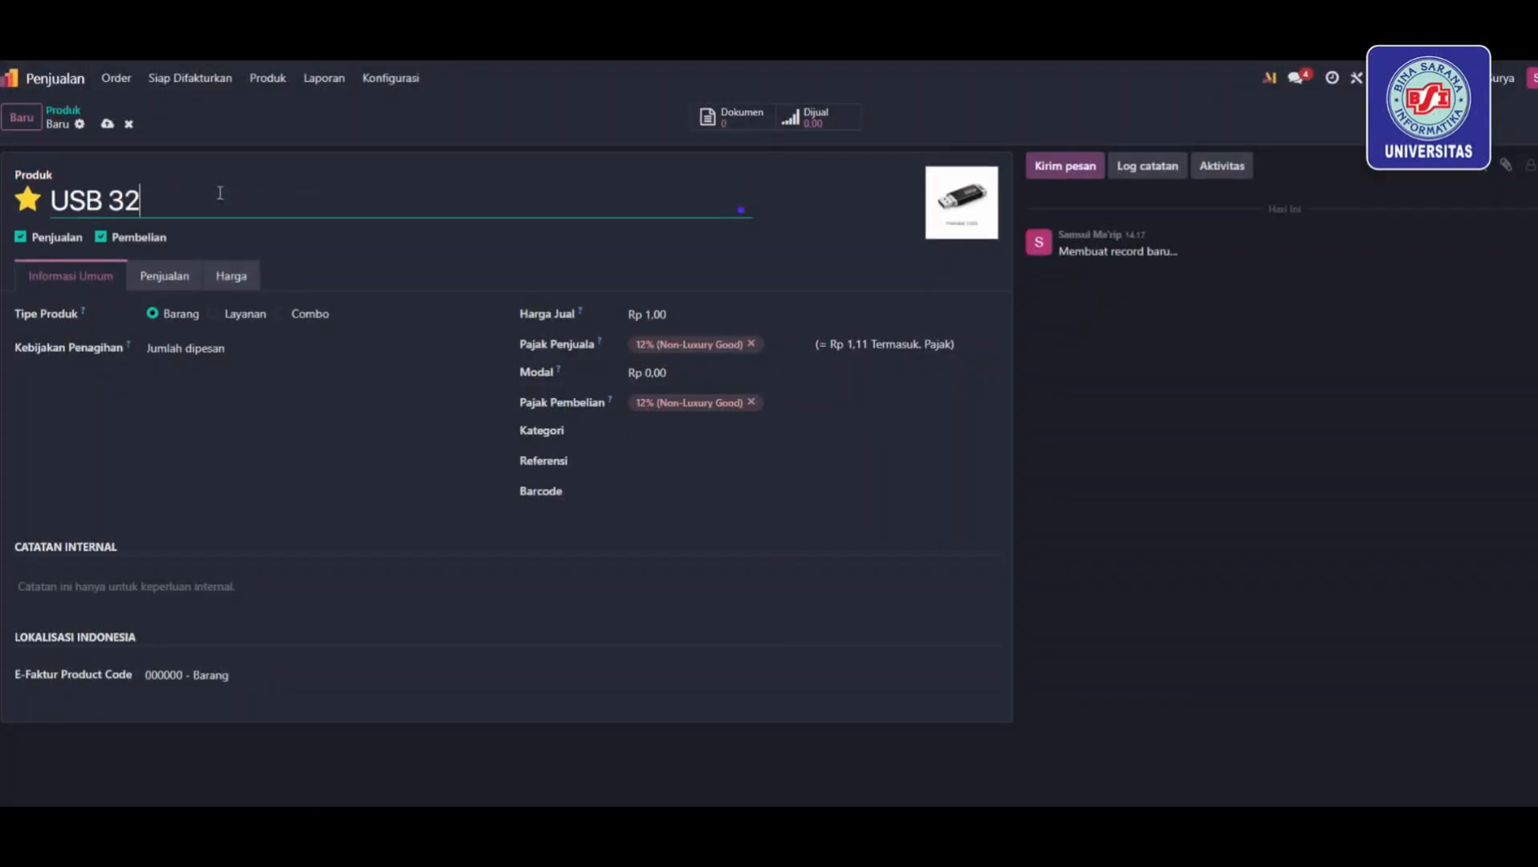
{"action": "double_click", "coordinate": [669, 314]}
{"action": "type", "text": "150000"}
{"action": "key", "text": "Tab"}
{"action": "key", "text": "Tab"}
{"action": "type", "text": "120000"}
{"action": "key", "text": "Tab"}
{"action": "key", "text": "Tab"}
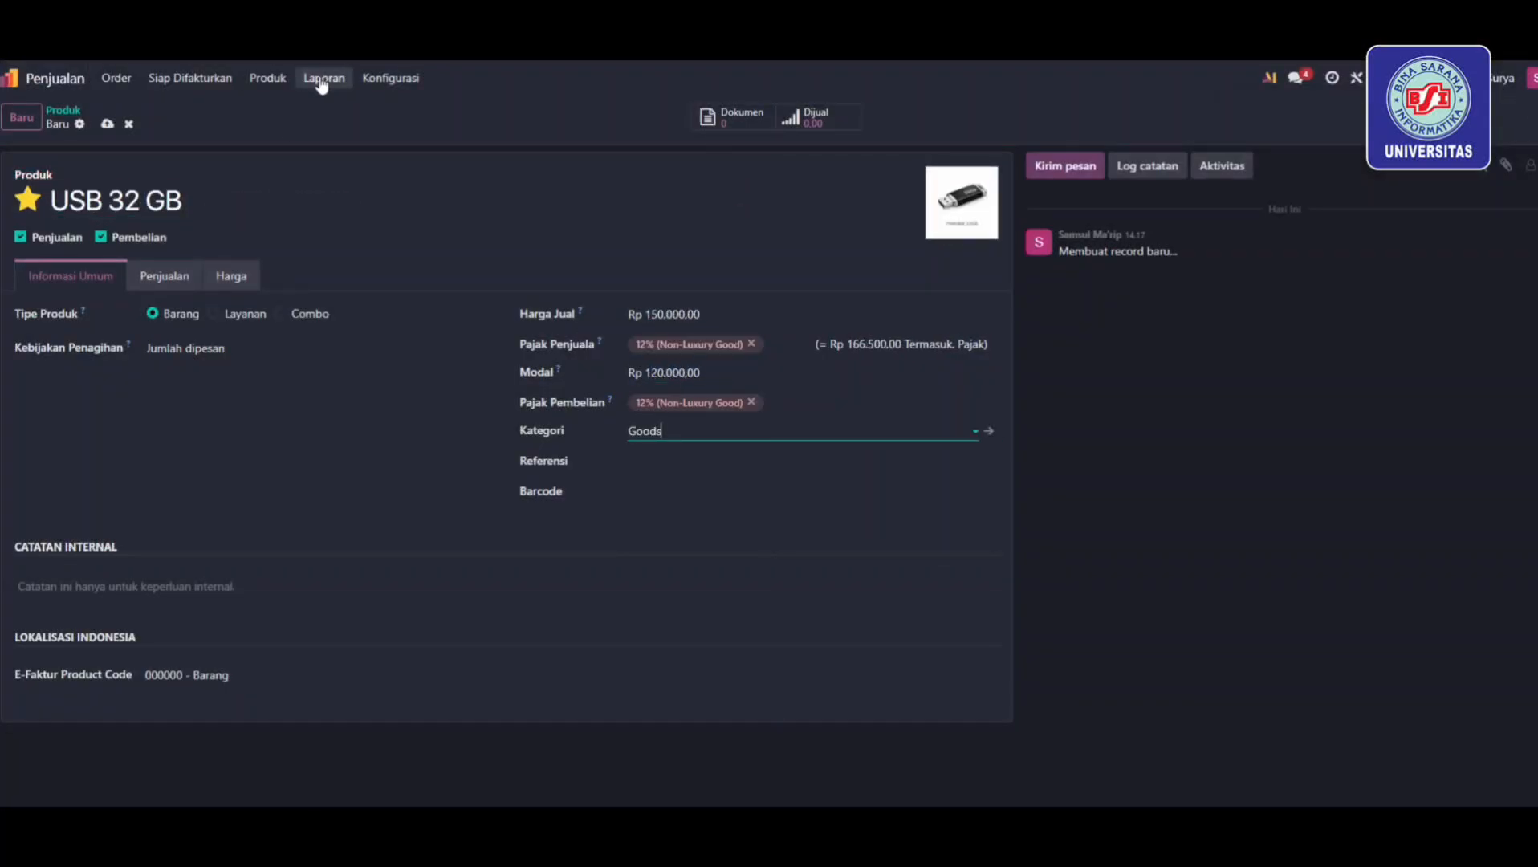
{"action": "left_click", "coordinate": [287, 80]}
{"action": "mouse_move", "coordinate": [116, 78]}
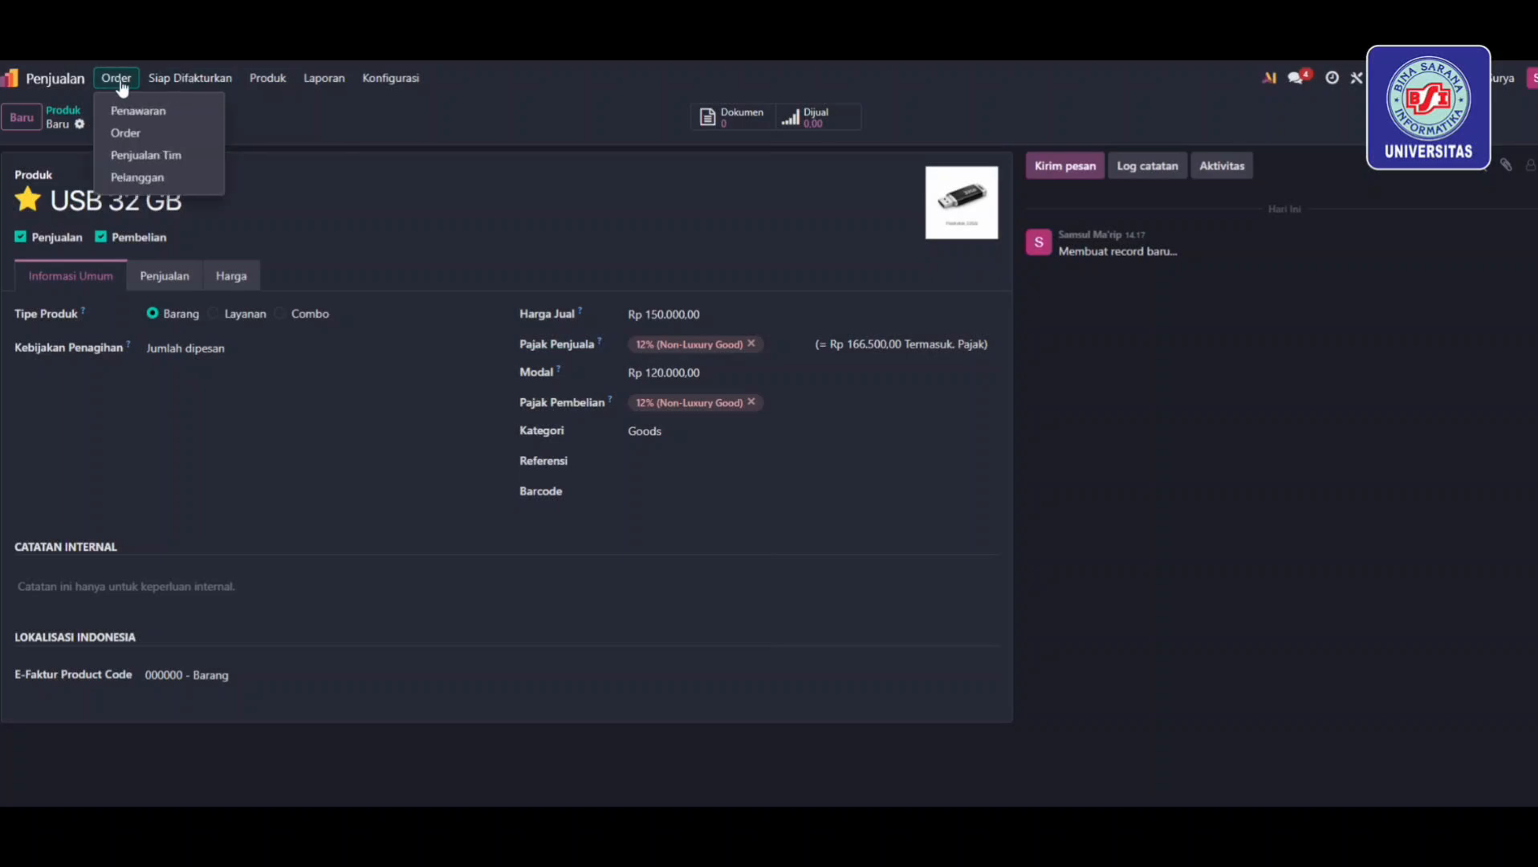
Add customer PT Mondar Mandir Maju with its e-mail, phone number and city Tangerang
{"action": "left_click", "coordinate": [129, 176]}
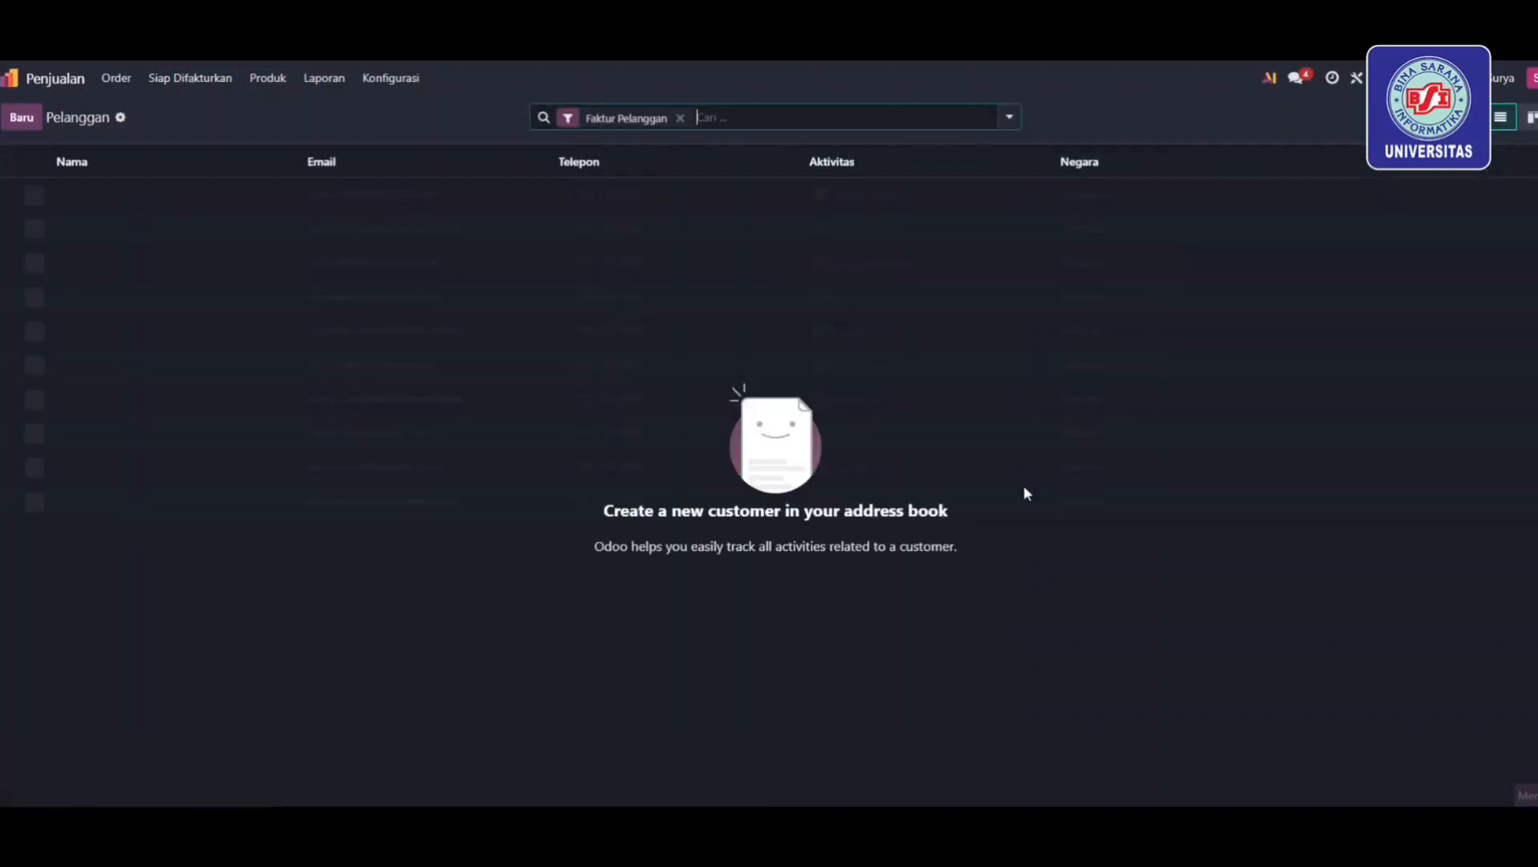
{"action": "left_click", "coordinate": [11, 128]}
{"action": "type", "text": "P"}
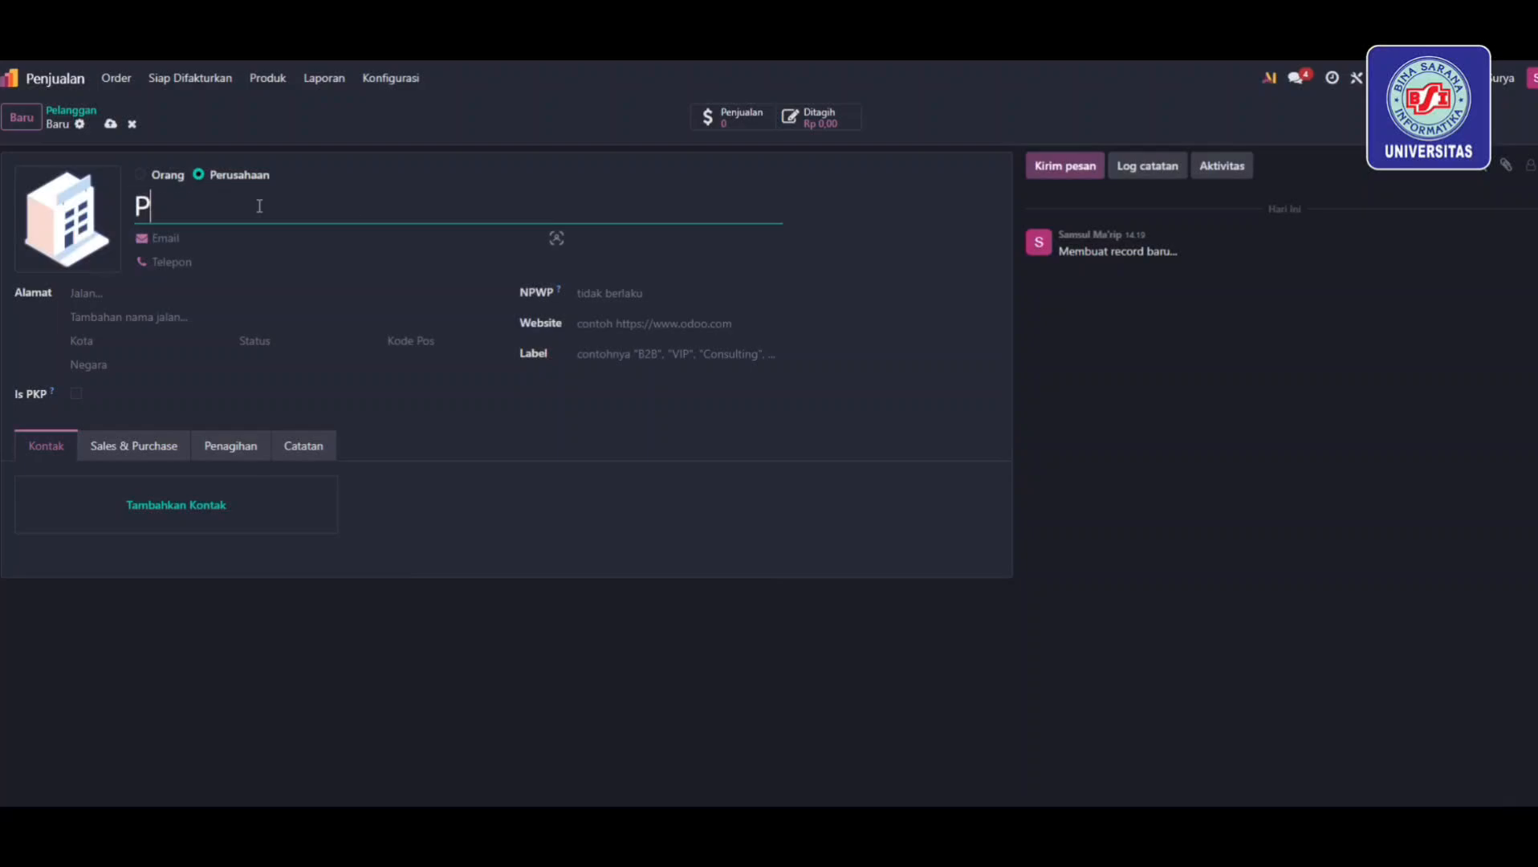
{"action": "type", "text": "T Mondar Mandir M="}
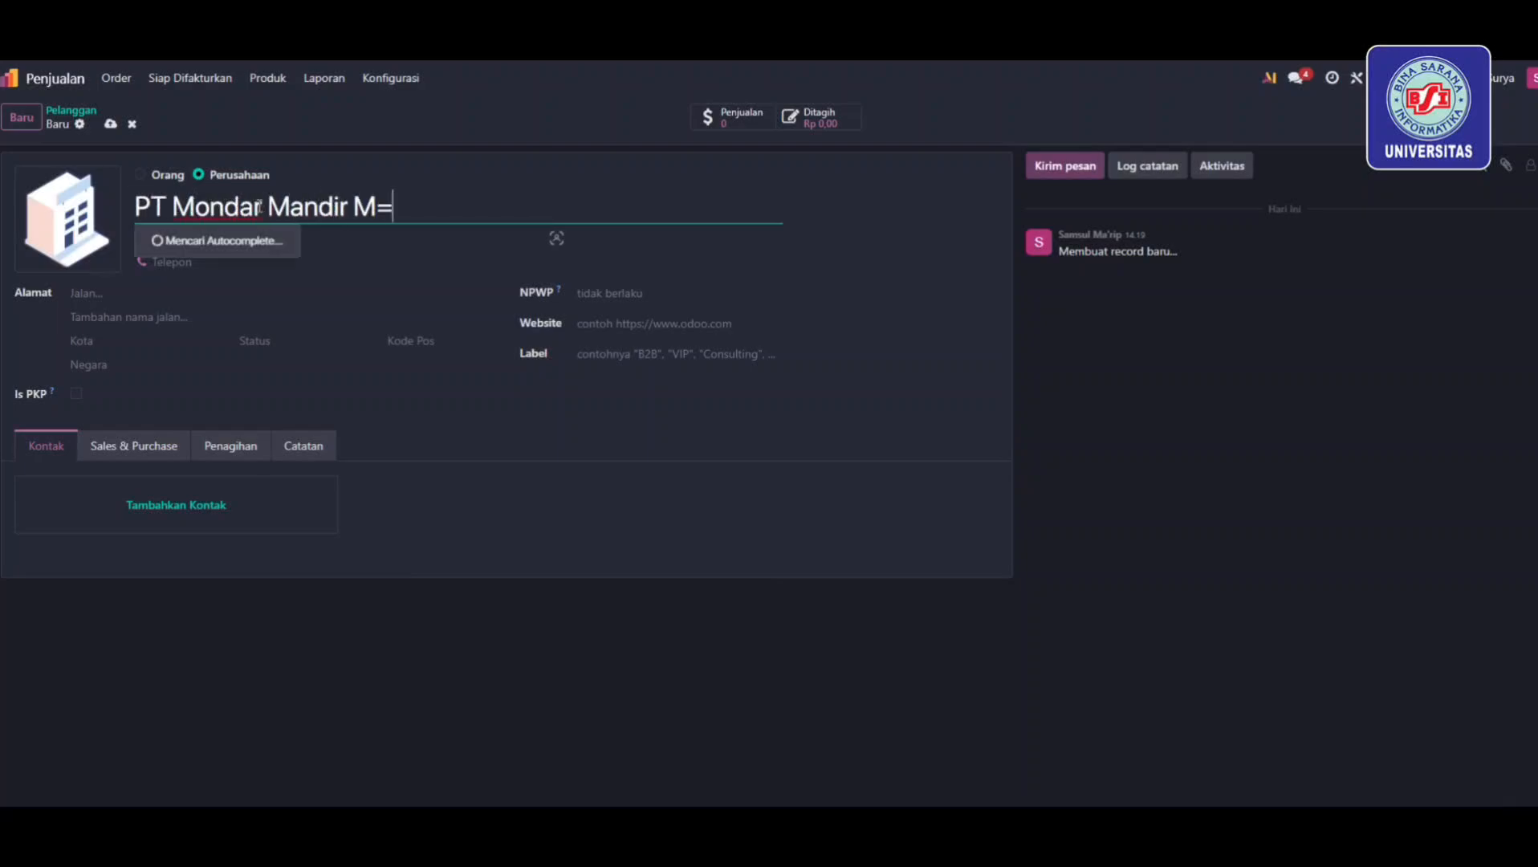
{"action": "key", "text": "BackSpace"}
{"action": "type", "text": "aju"}
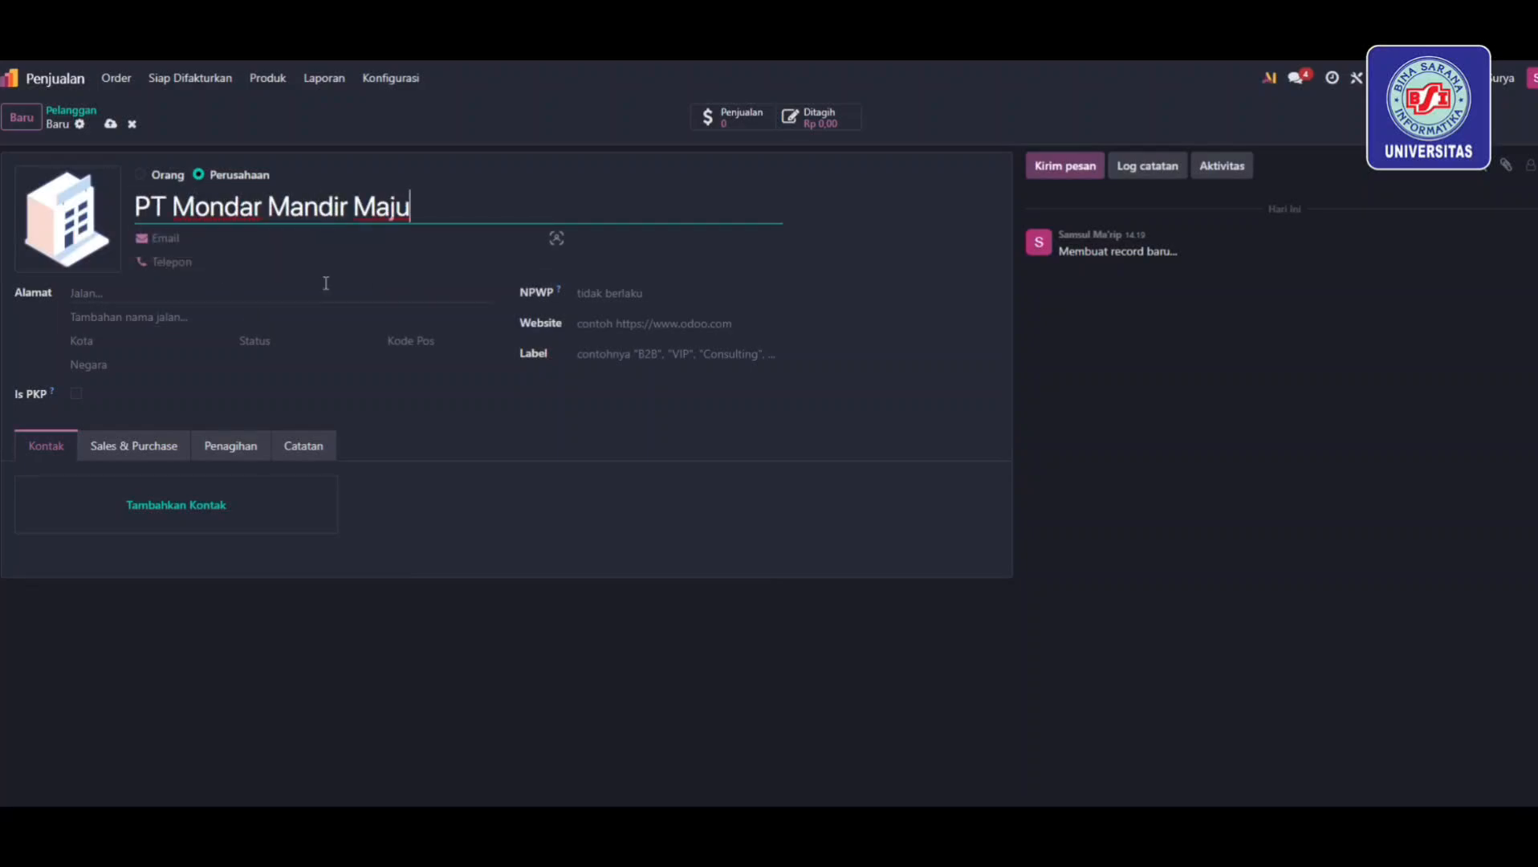
{"action": "left_click", "coordinate": [190, 240]}
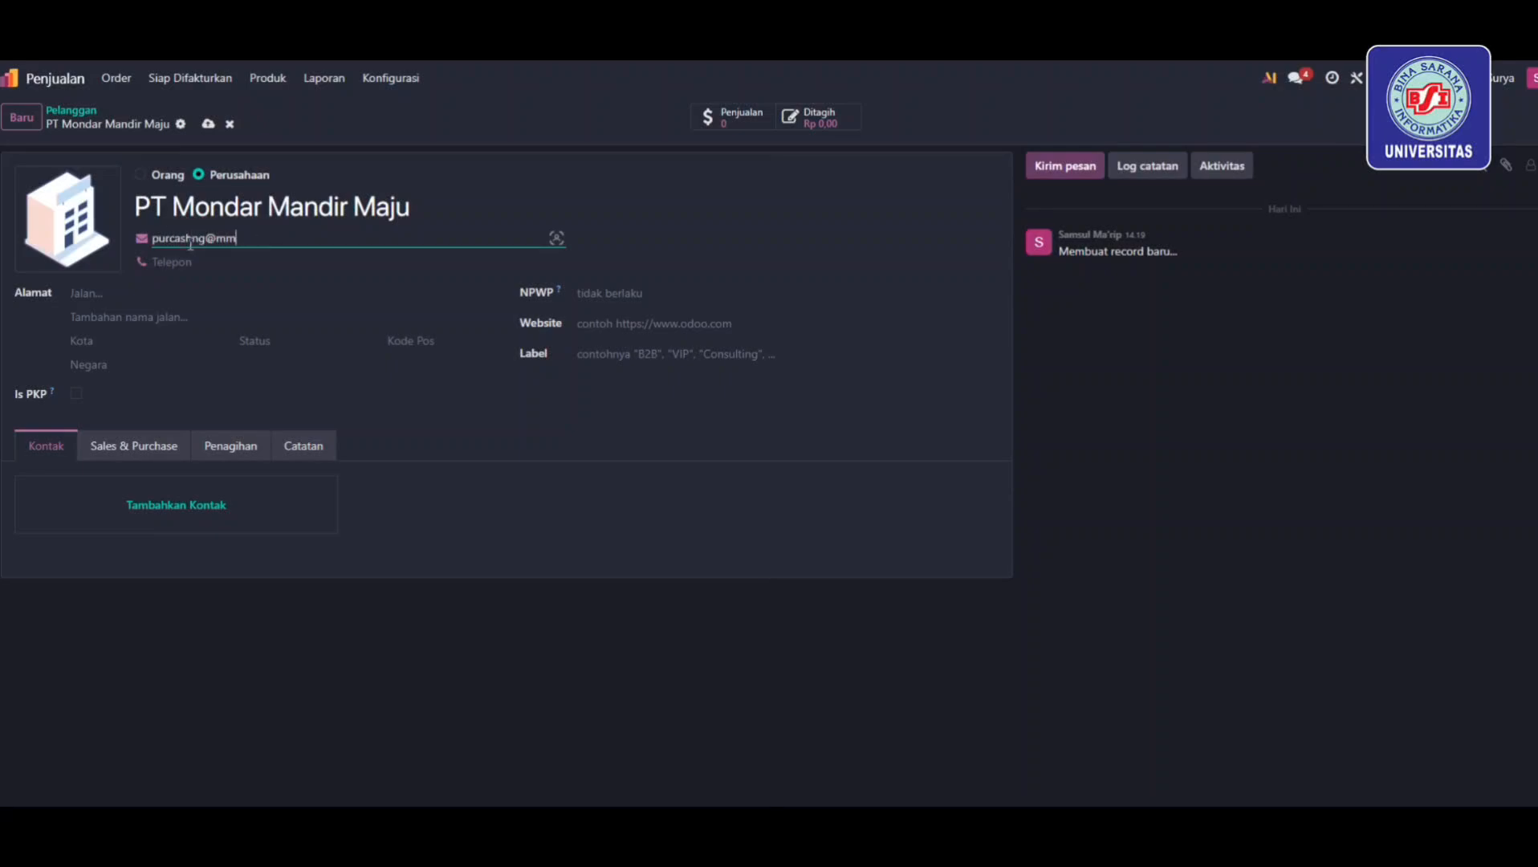
{"action": "left_click", "coordinate": [172, 263]}
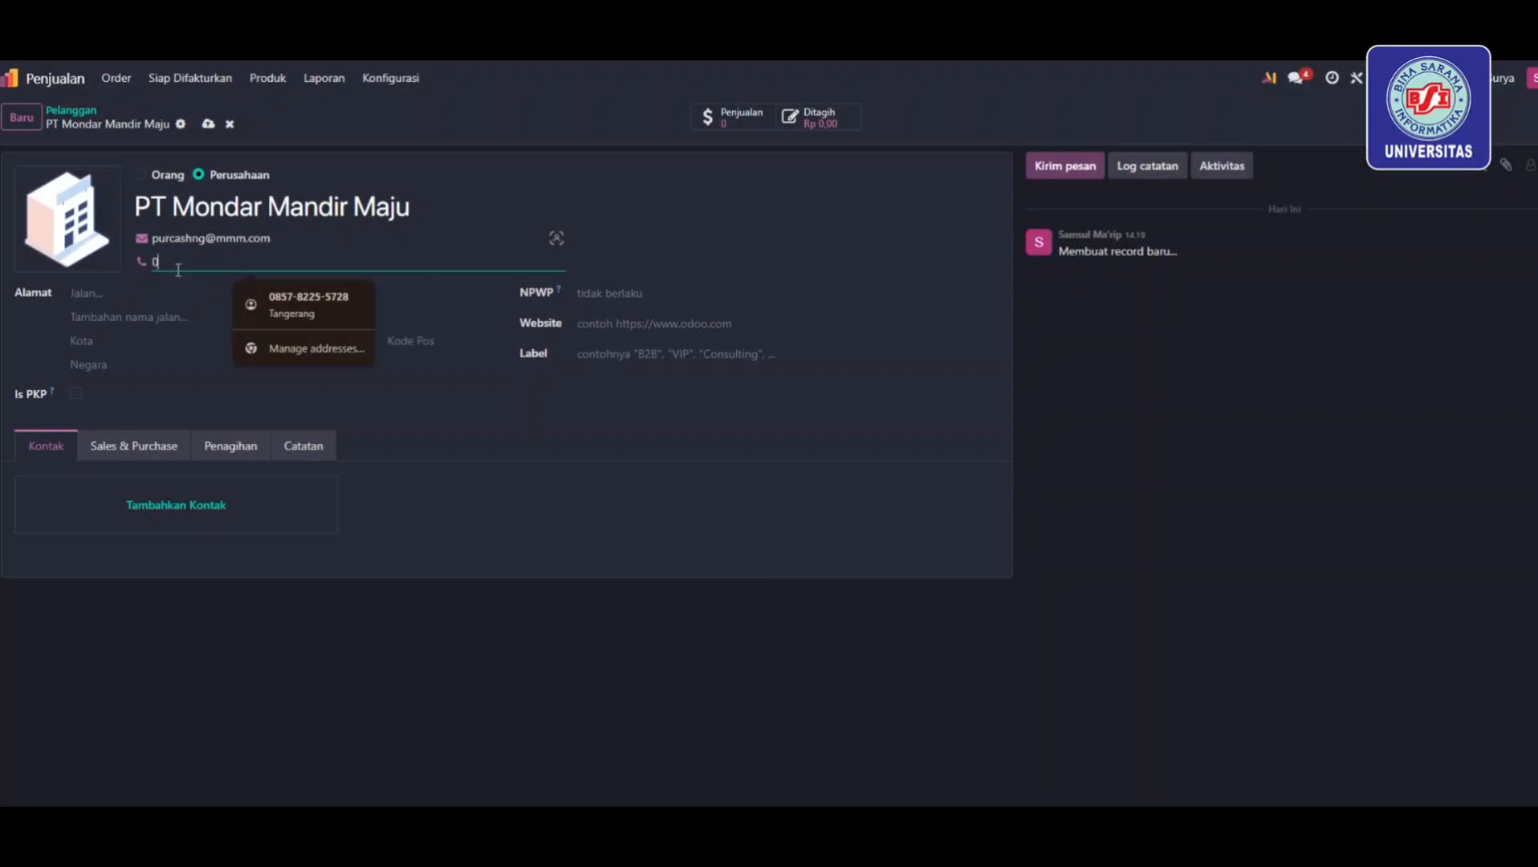
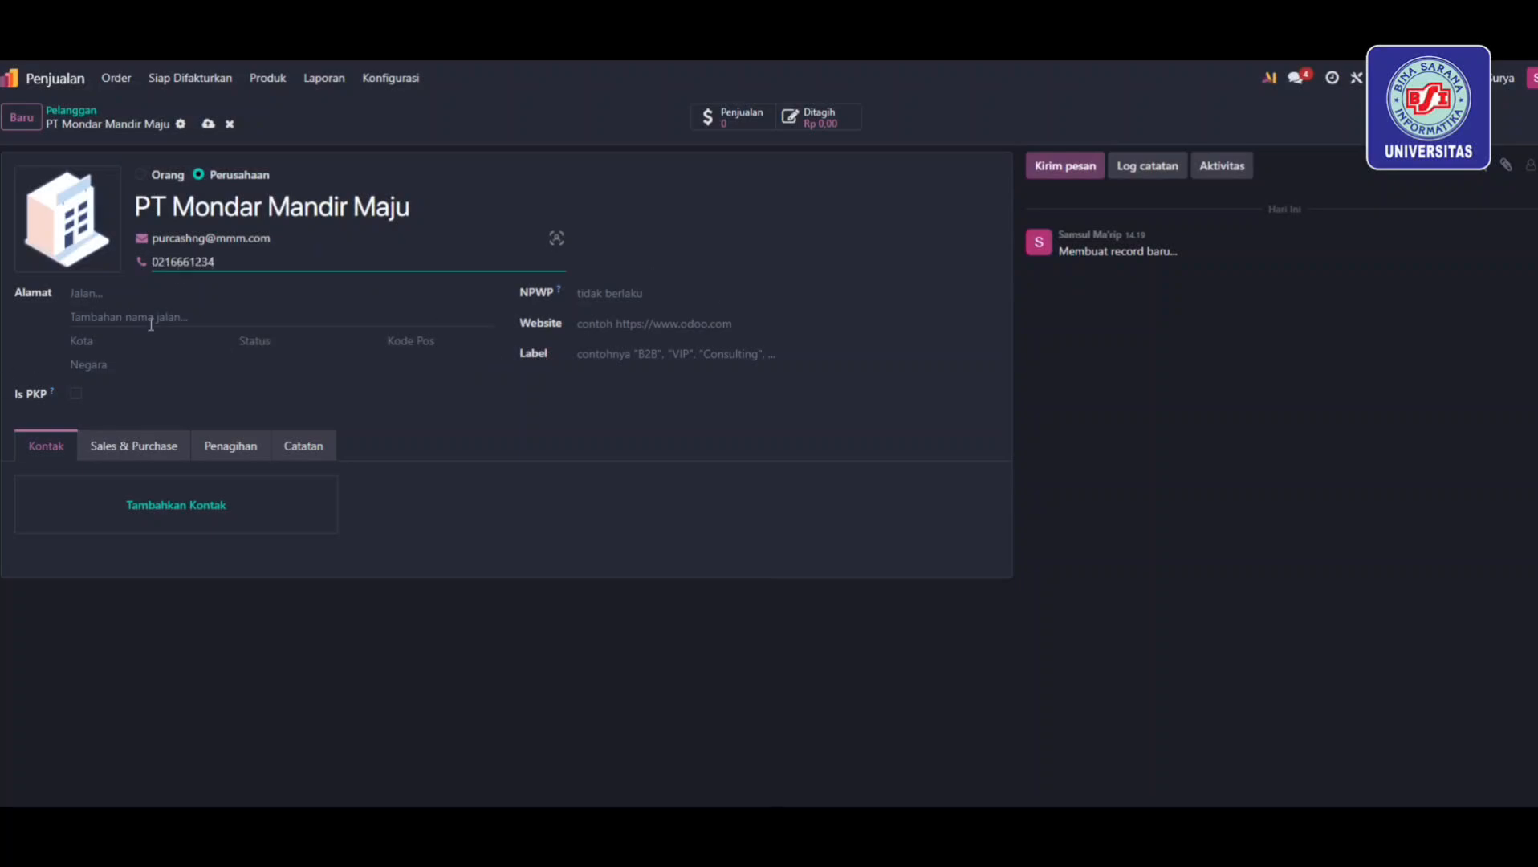
{"action": "left_click", "coordinate": [185, 341]}
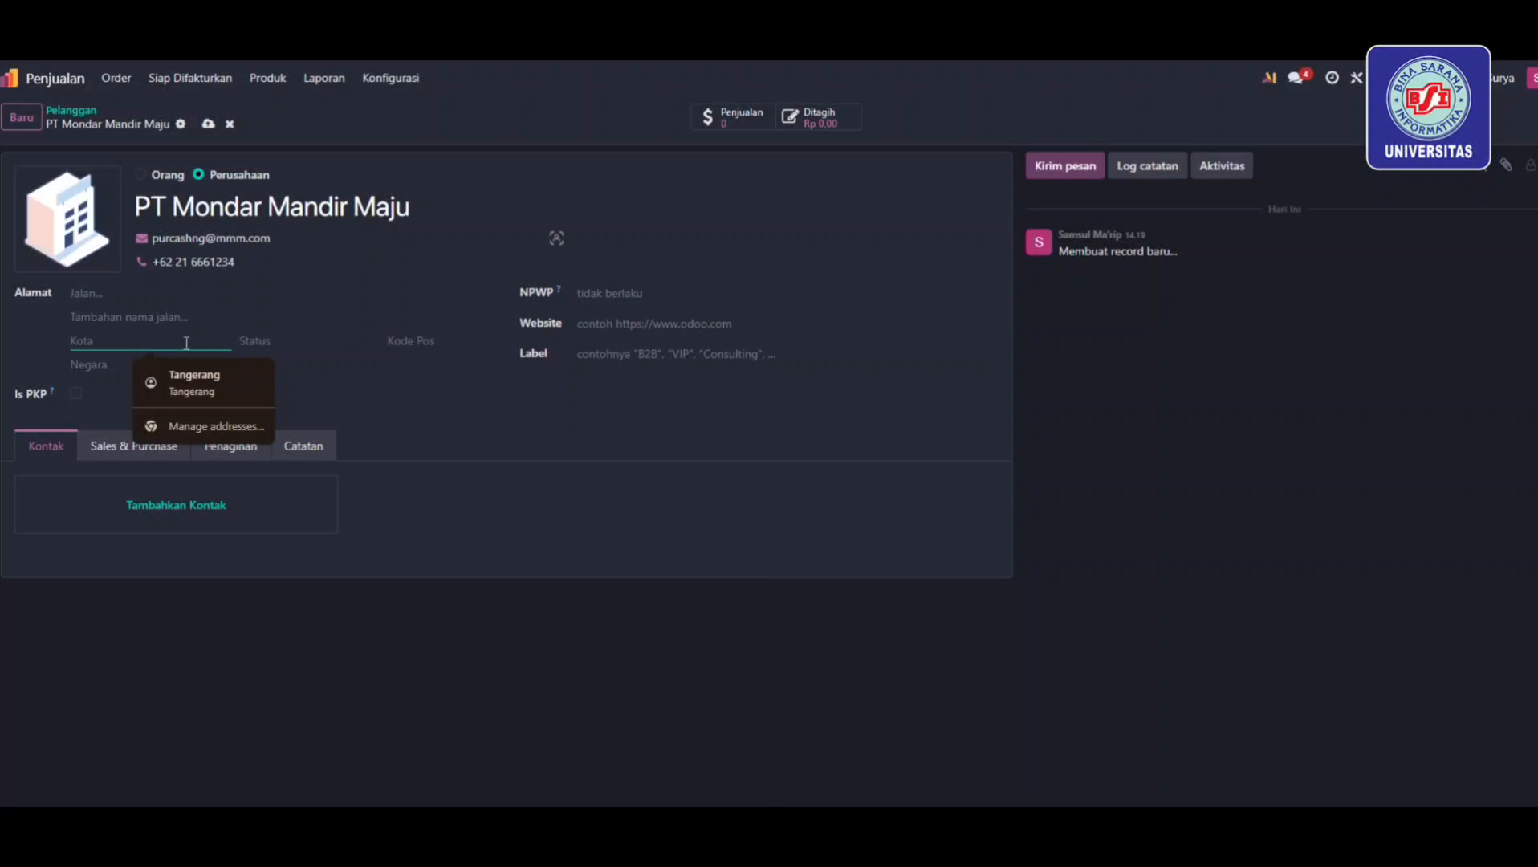
{"action": "type", "text": "Tangerang"}
{"action": "left_click", "coordinate": [632, 327]}
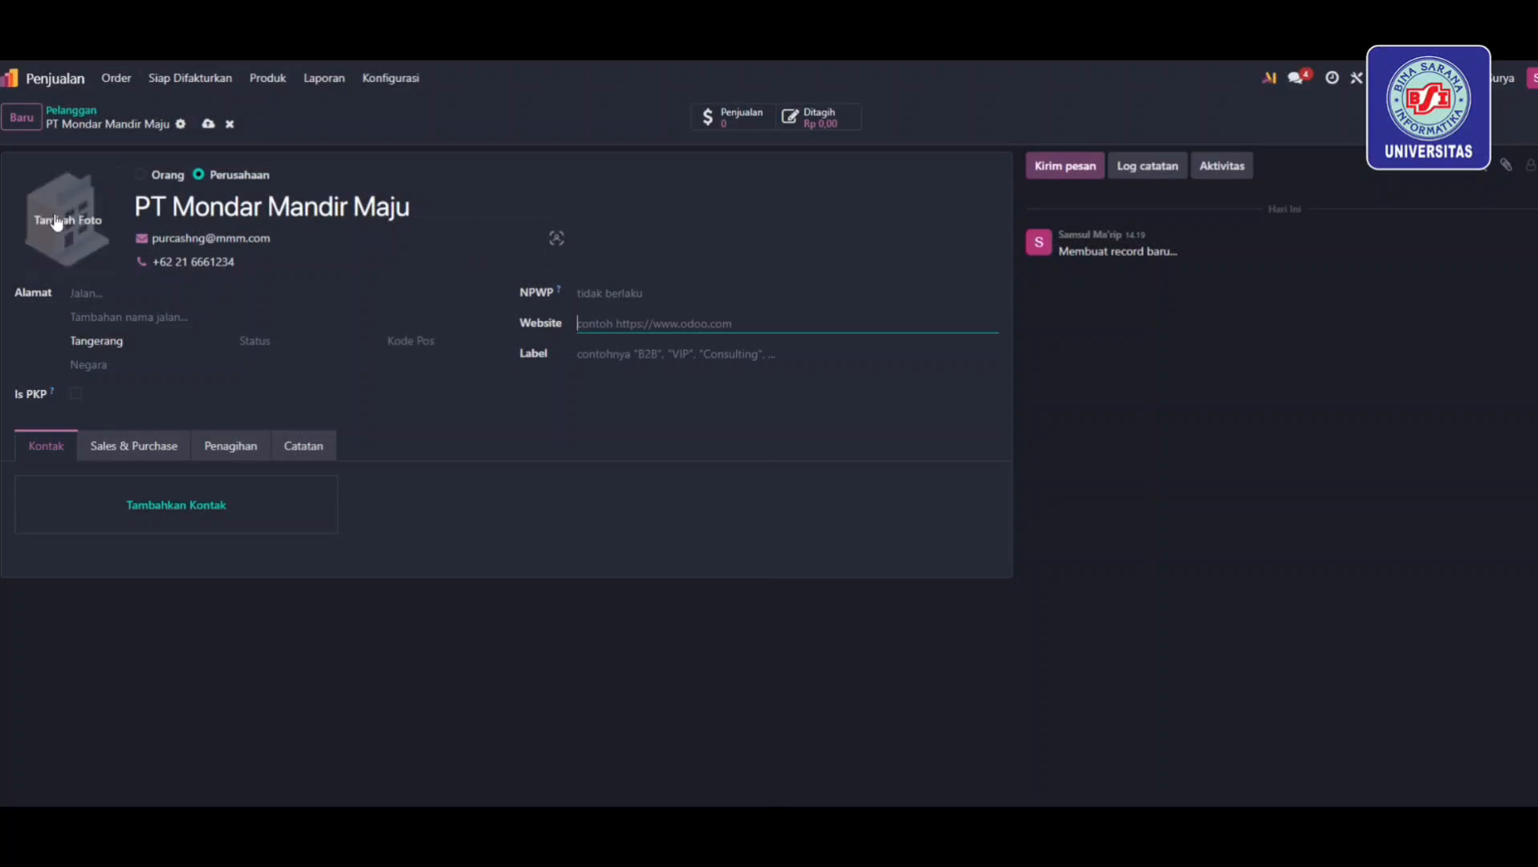
Add customers PT Sinar Jaya Bahari and PT Metal Teknikindo, entering the company e-mail and phone
{"action": "left_click", "coordinate": [22, 121]}
{"action": "type", "text": "PT Sinar Jaya Bahari"}
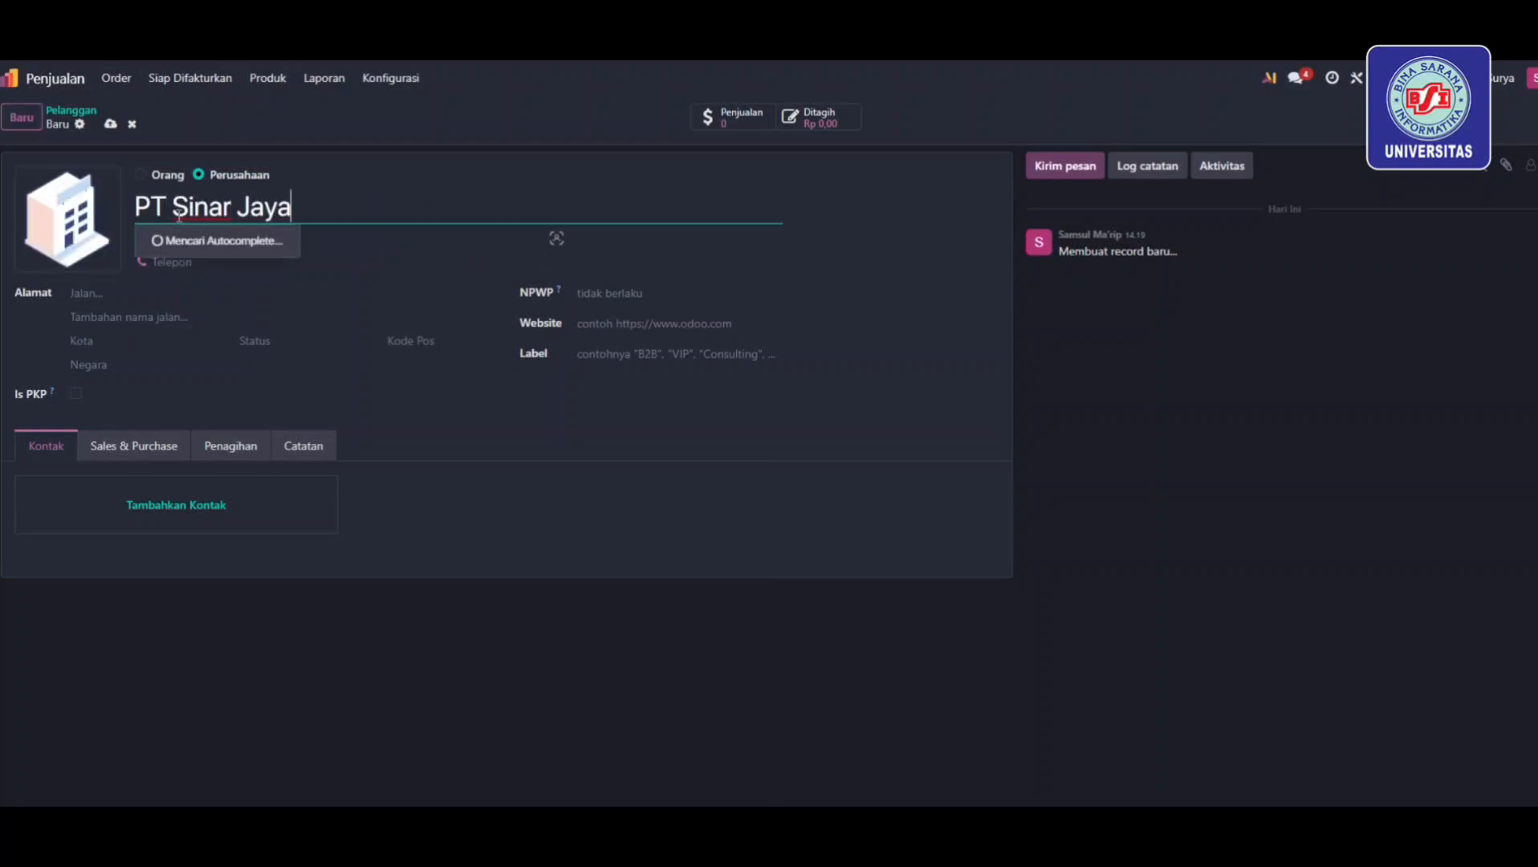
{"action": "left_click", "coordinate": [159, 234]}
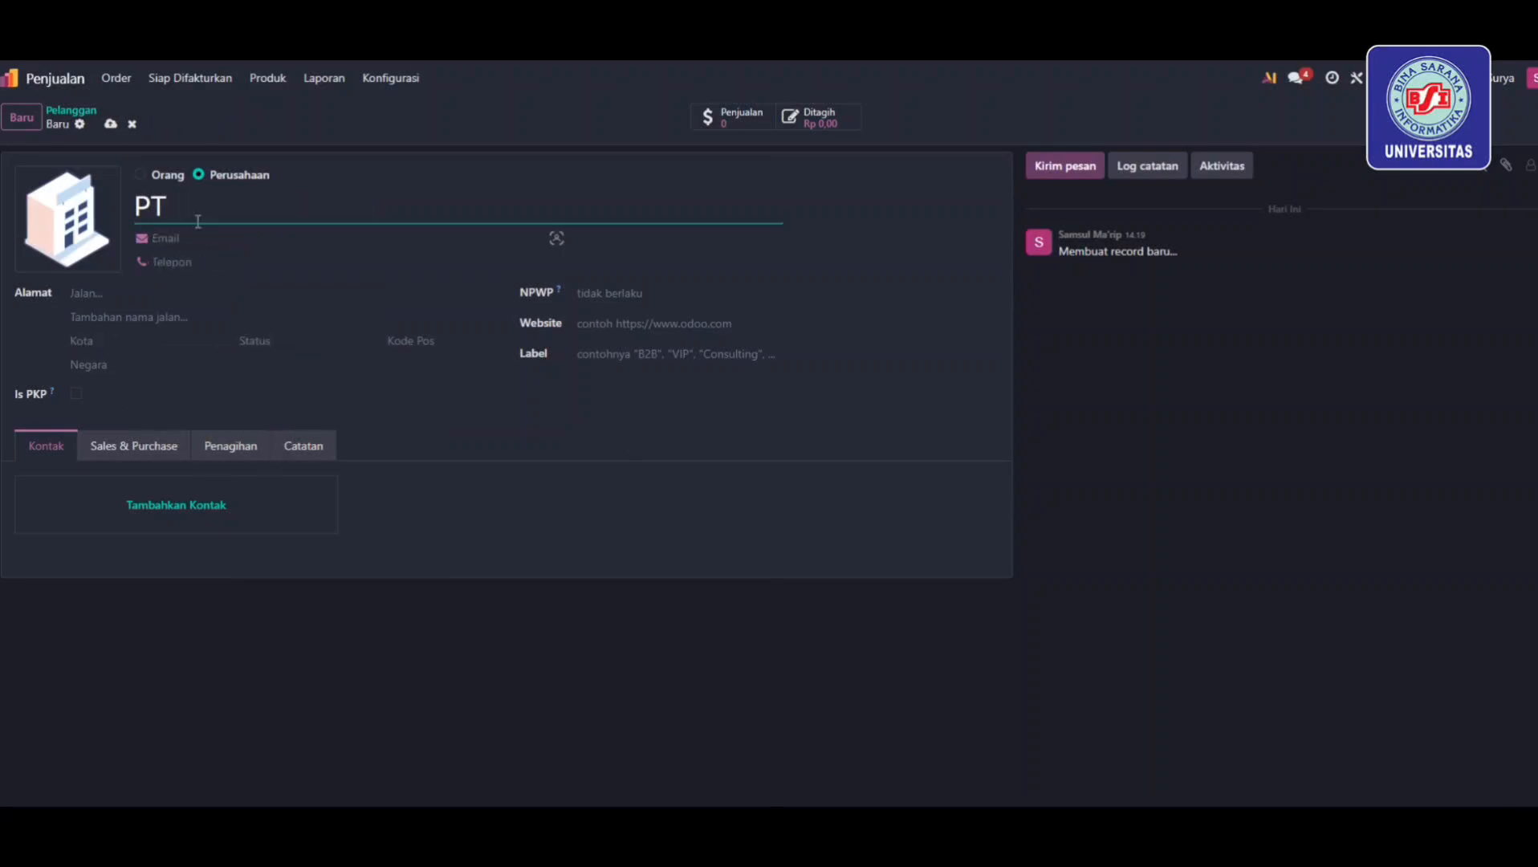
{"action": "type", "text": "Metal Teknikindo"}
{"action": "key", "text": "Tab"}
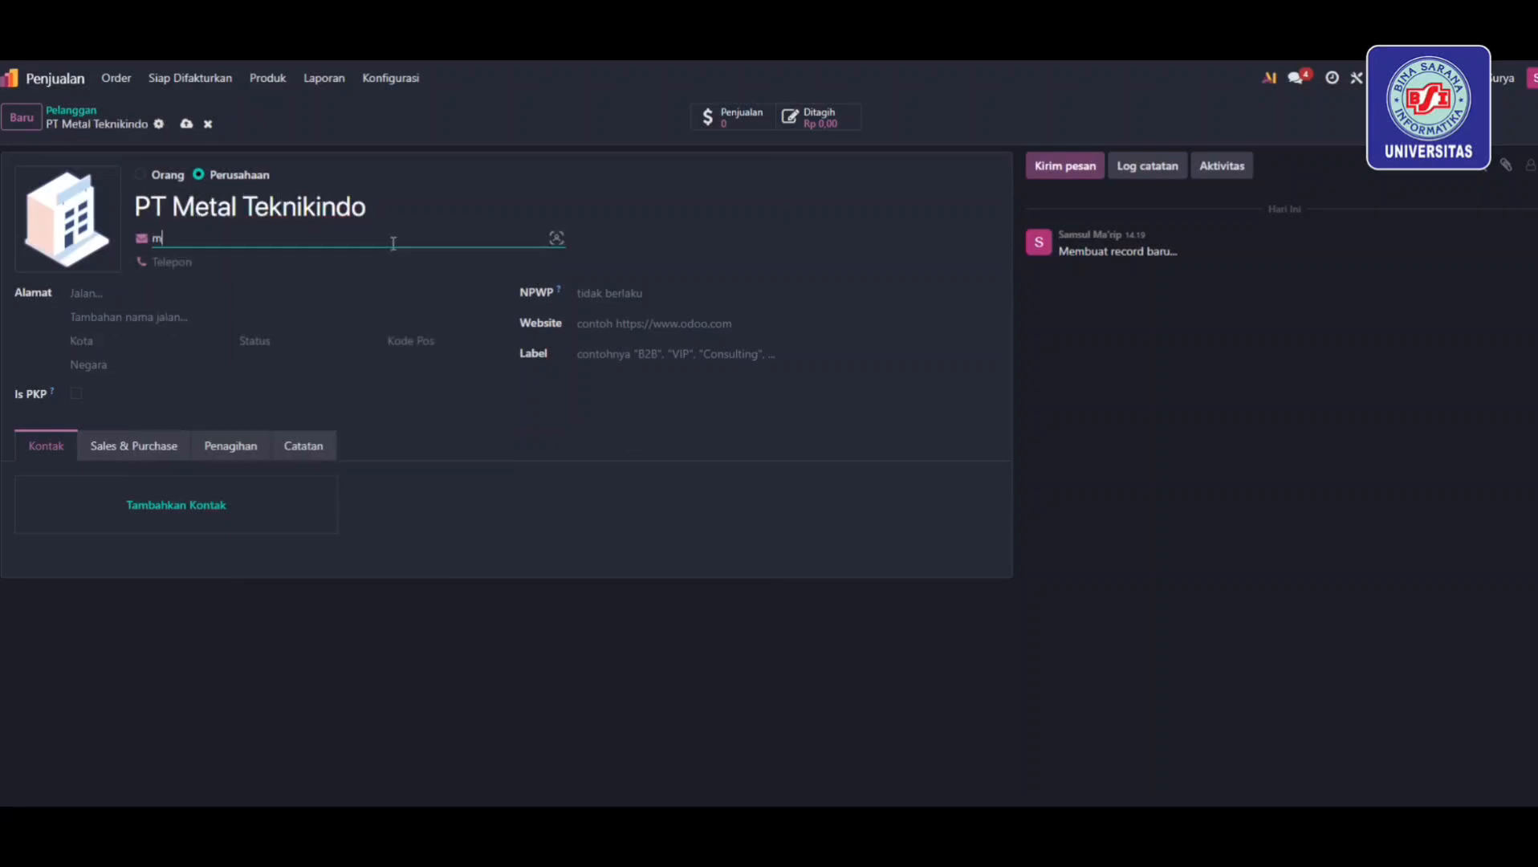
{"action": "key", "text": "Tab"}
{"action": "left_click", "coordinate": [116, 78]}
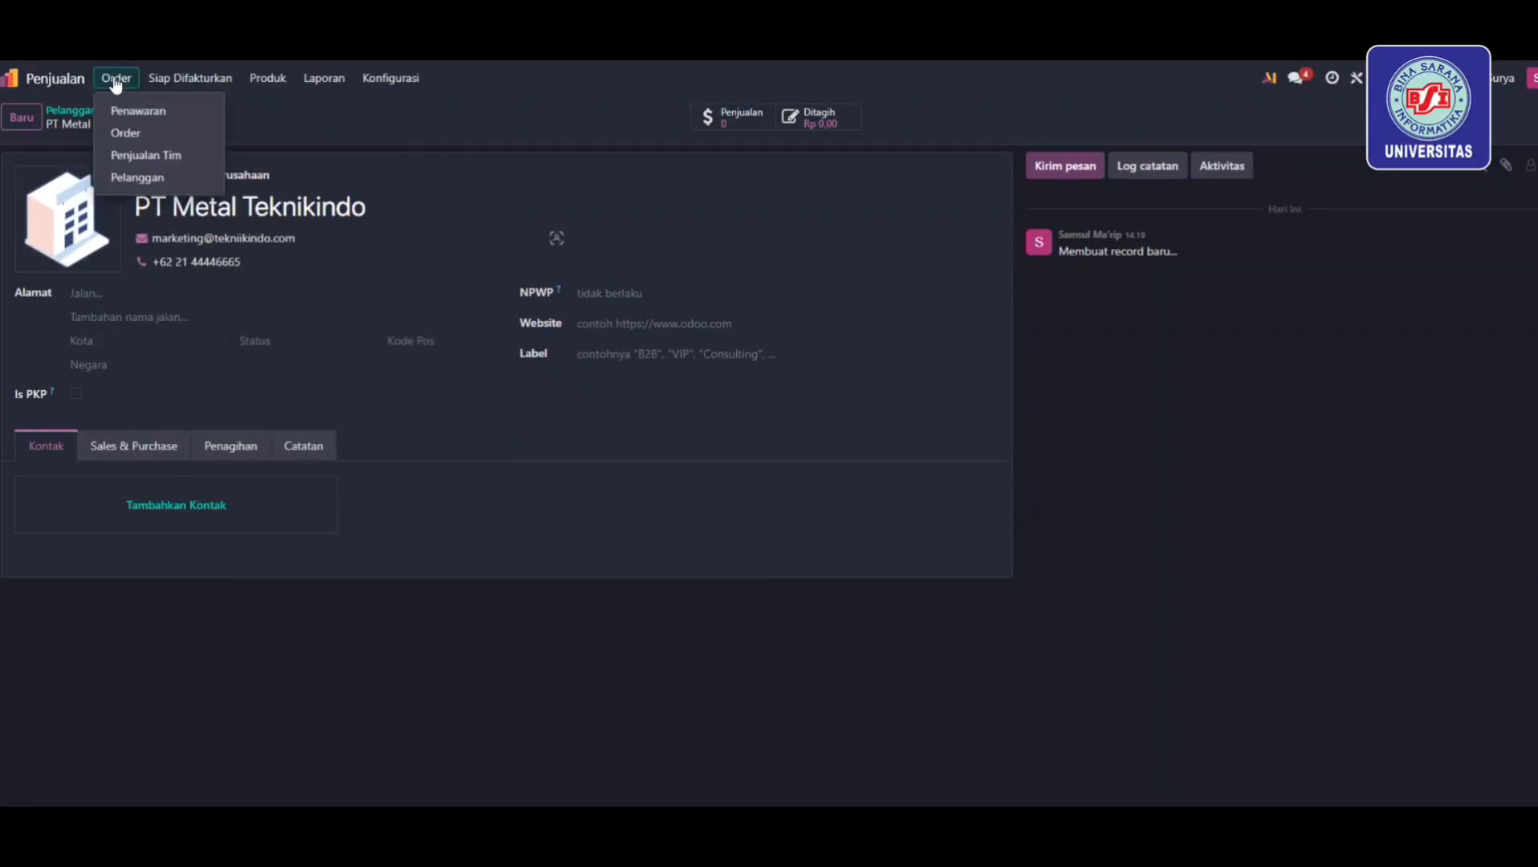
Start a new quotation for PT Sinar Jaya Bahari with payment term Kontan
{"action": "left_click", "coordinate": [120, 107]}
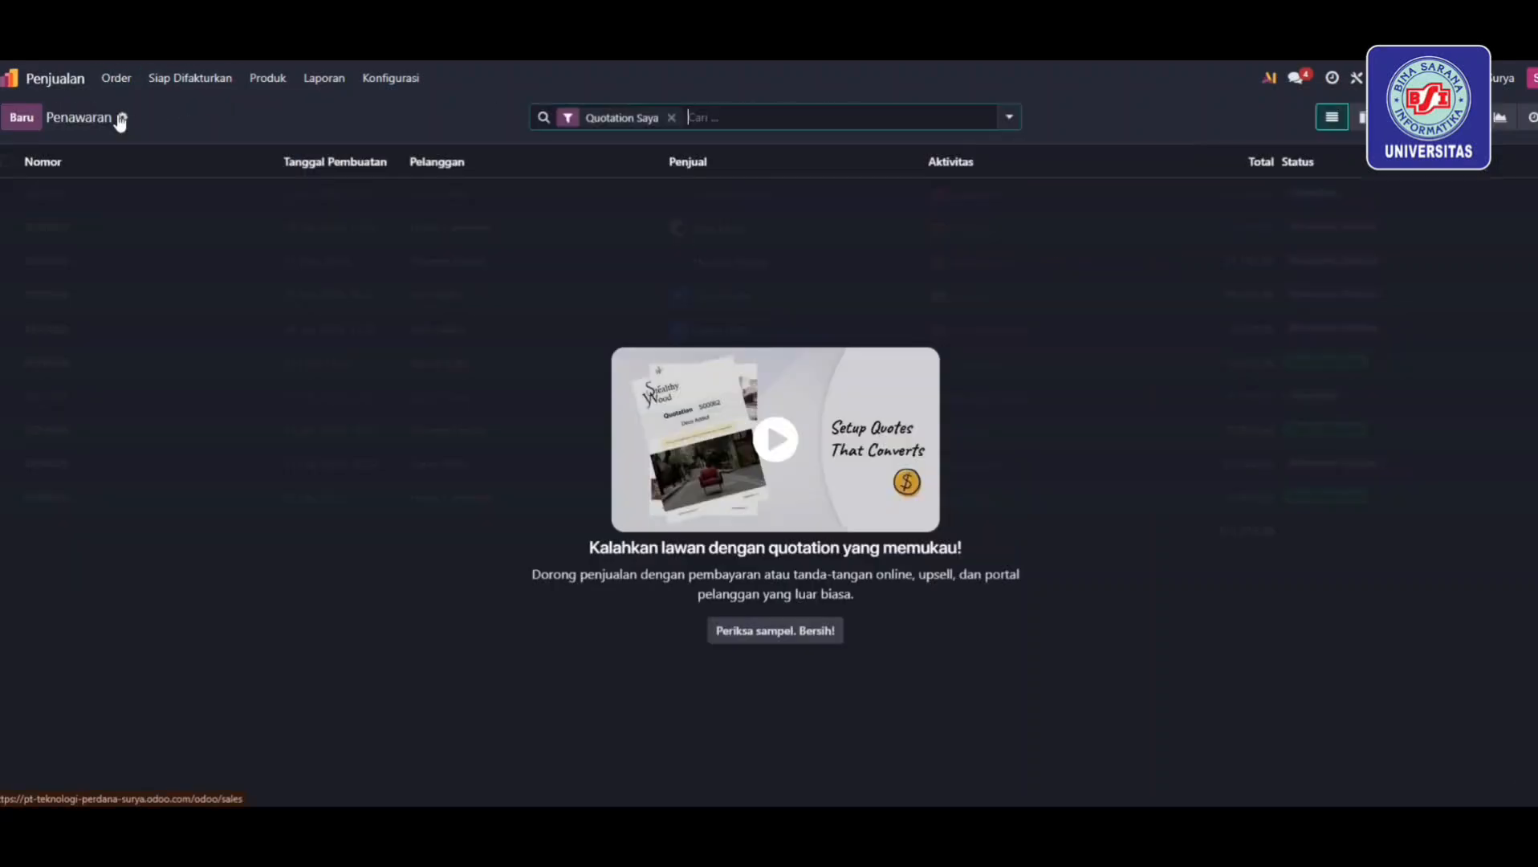
{"action": "left_click", "coordinate": [21, 117]}
{"action": "left_click", "coordinate": [329, 255]}
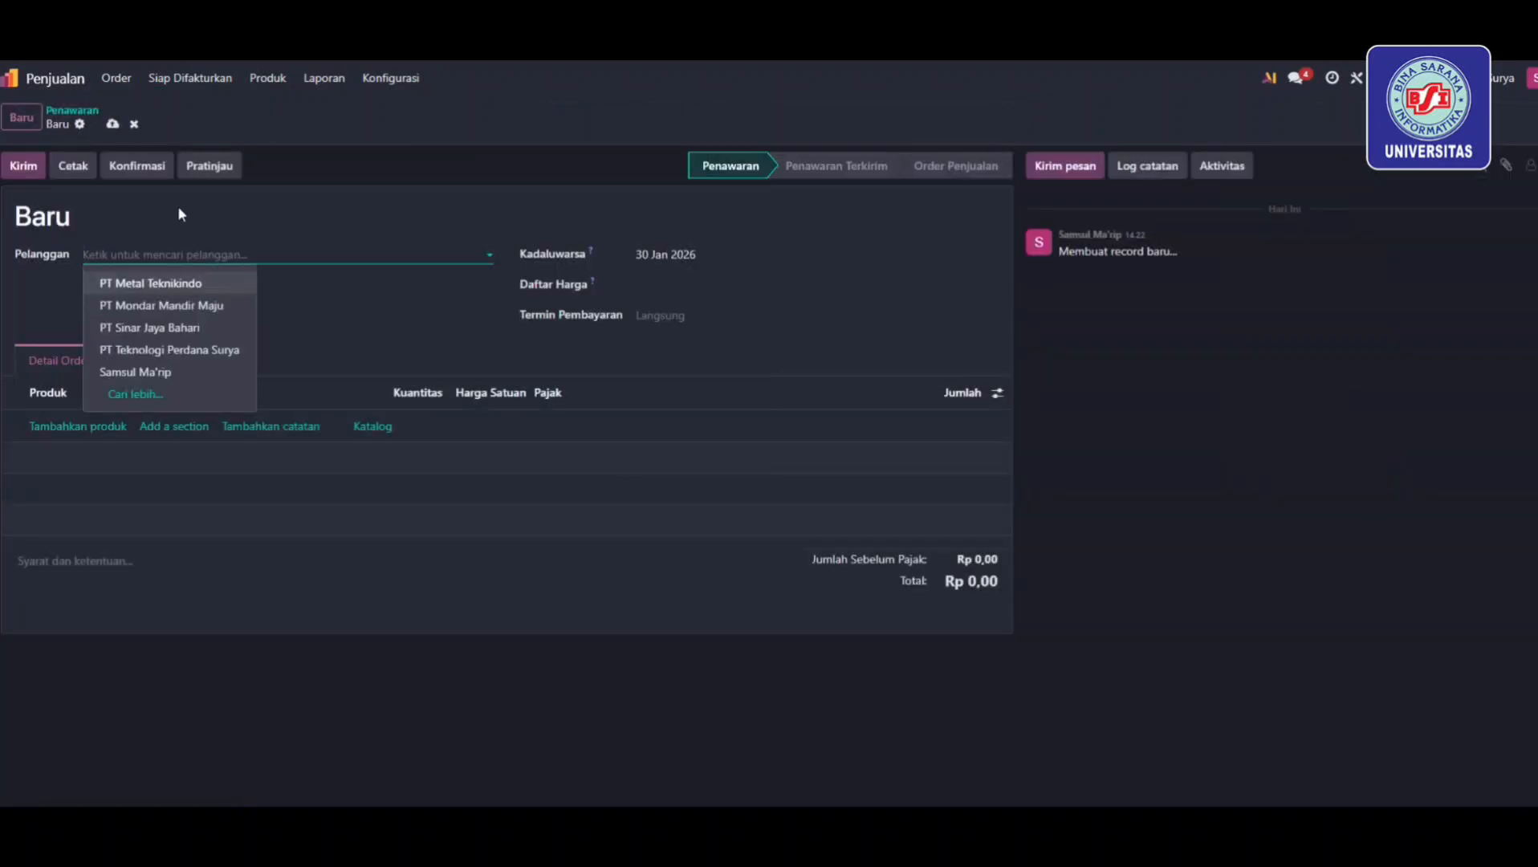
{"action": "left_click", "coordinate": [171, 326]}
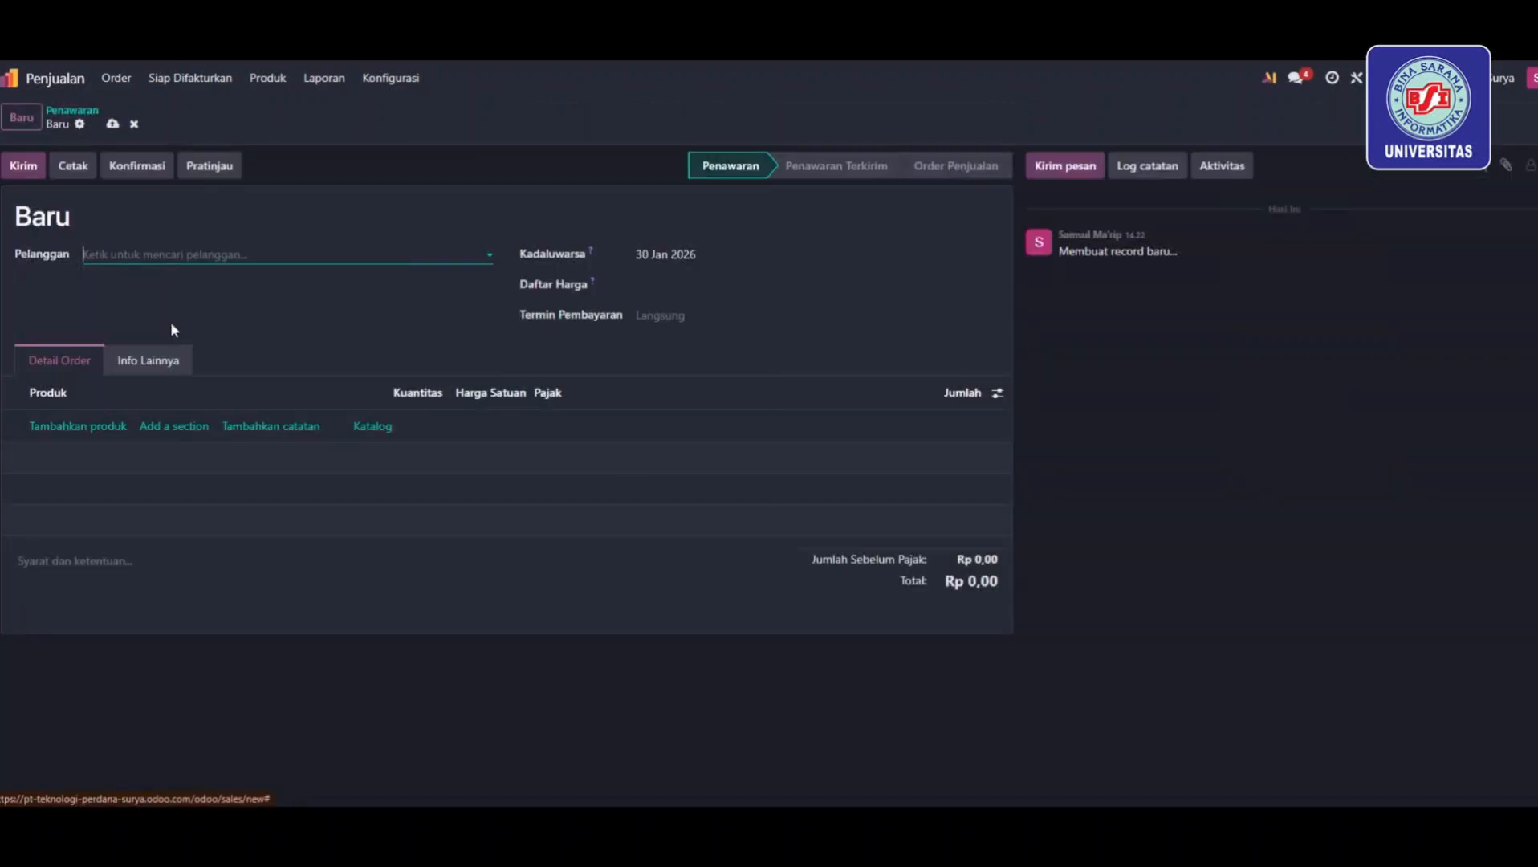
{"action": "left_click", "coordinate": [654, 322]}
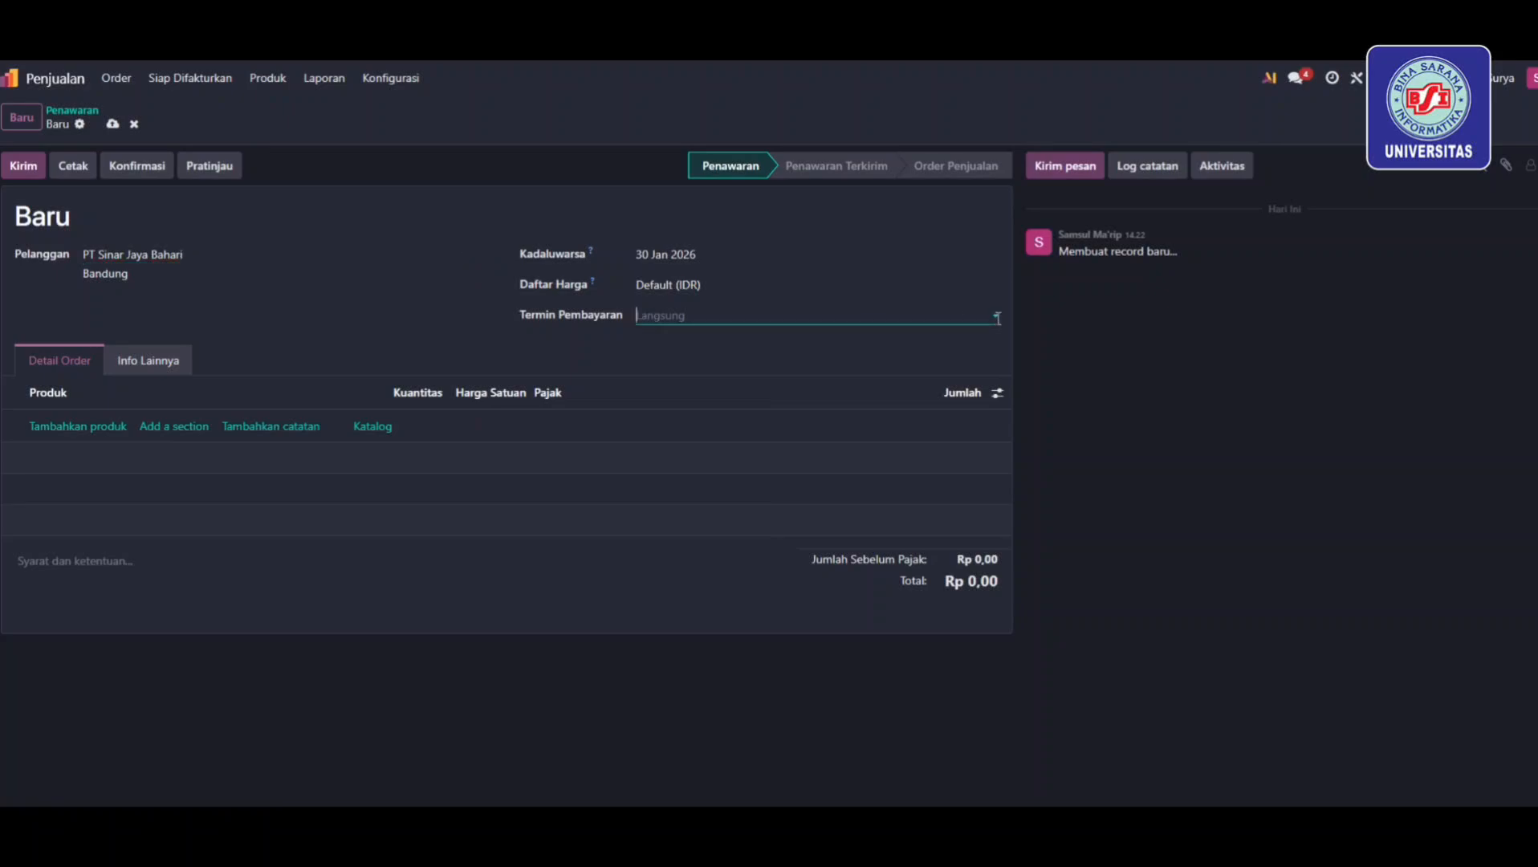
{"action": "left_click", "coordinate": [666, 342]}
Add order lines of 2 Laptop, 2 Mouse Wireless and 2 USB 32 GB
{"action": "left_click", "coordinate": [70, 433]}
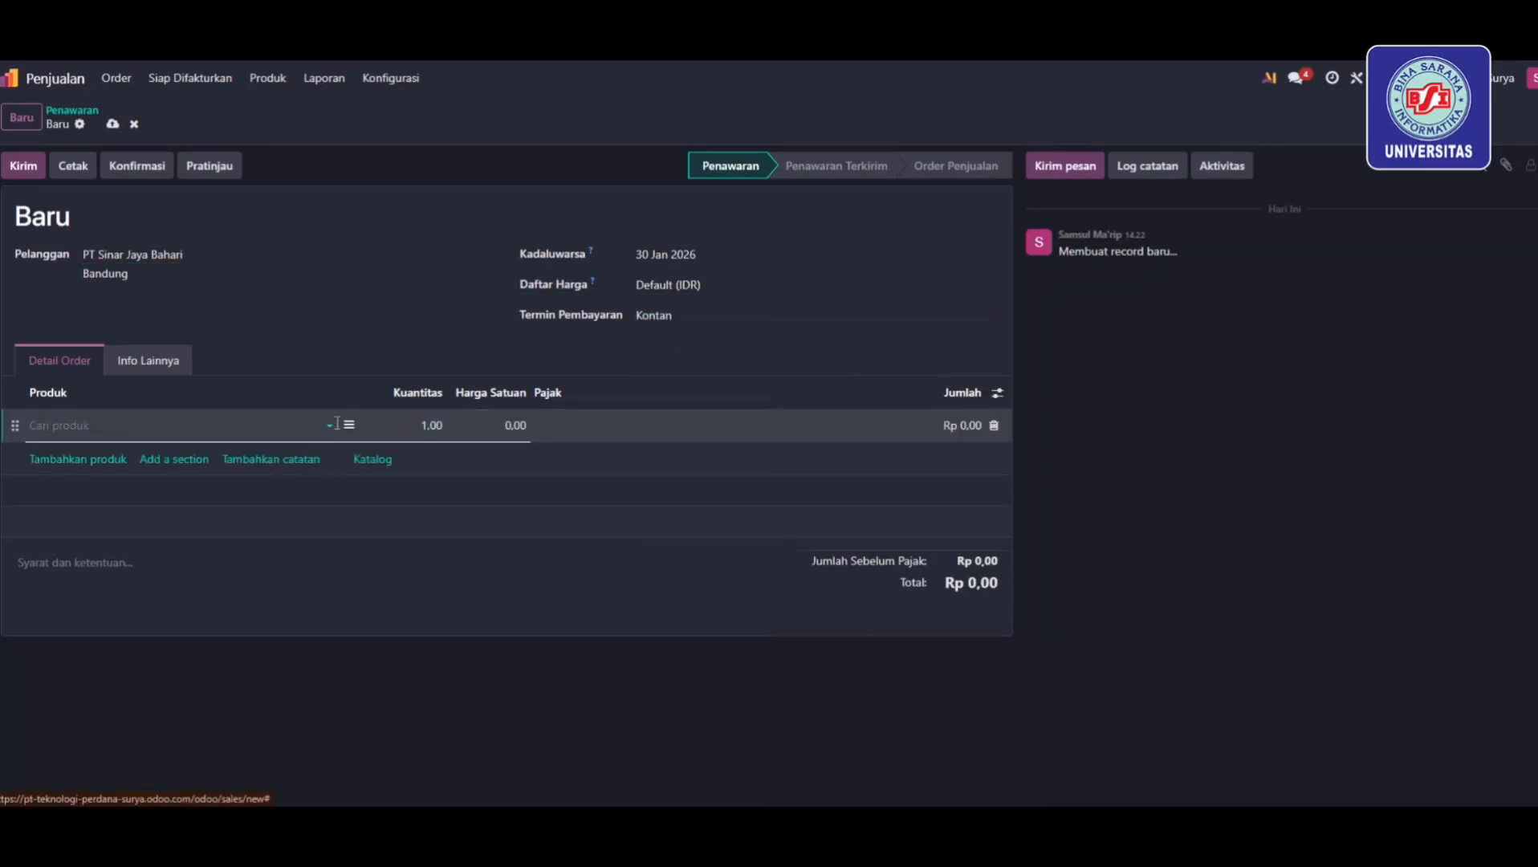
{"action": "left_click", "coordinate": [63, 478]}
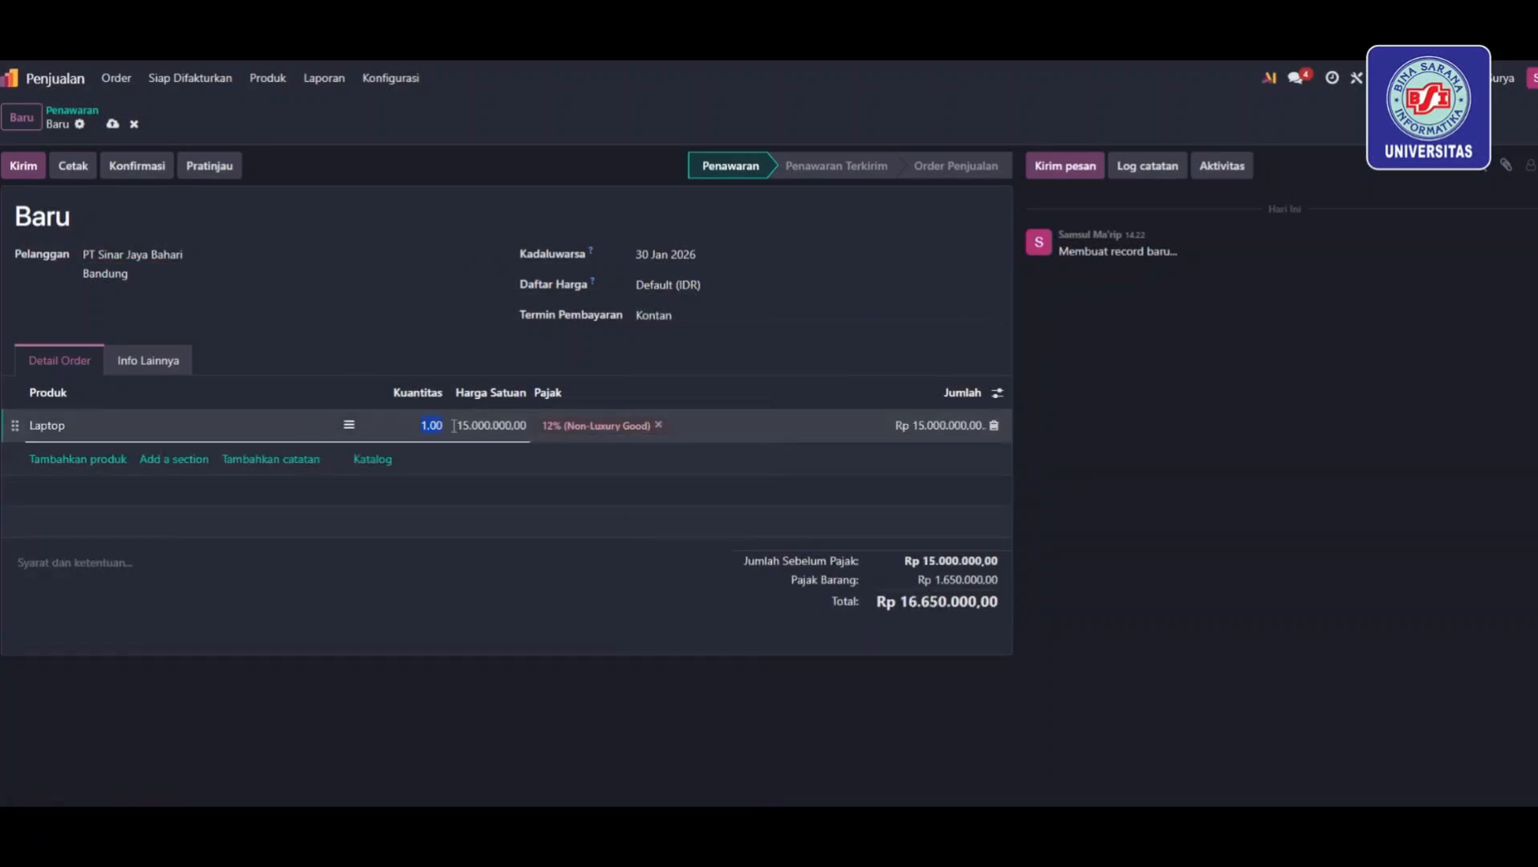
{"action": "type", "text": "2"}
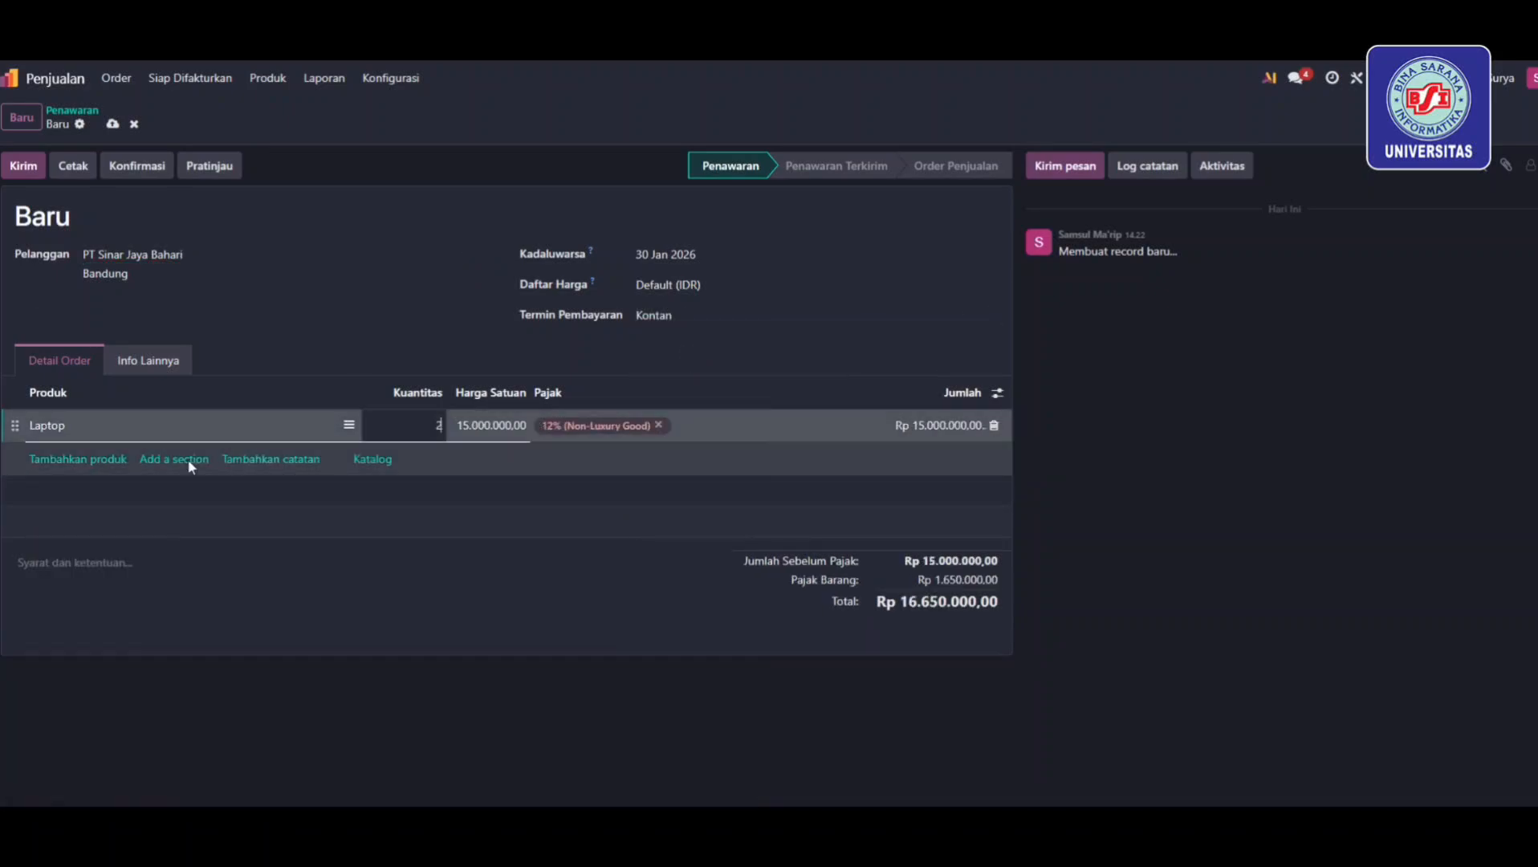
{"action": "left_click", "coordinate": [98, 459]}
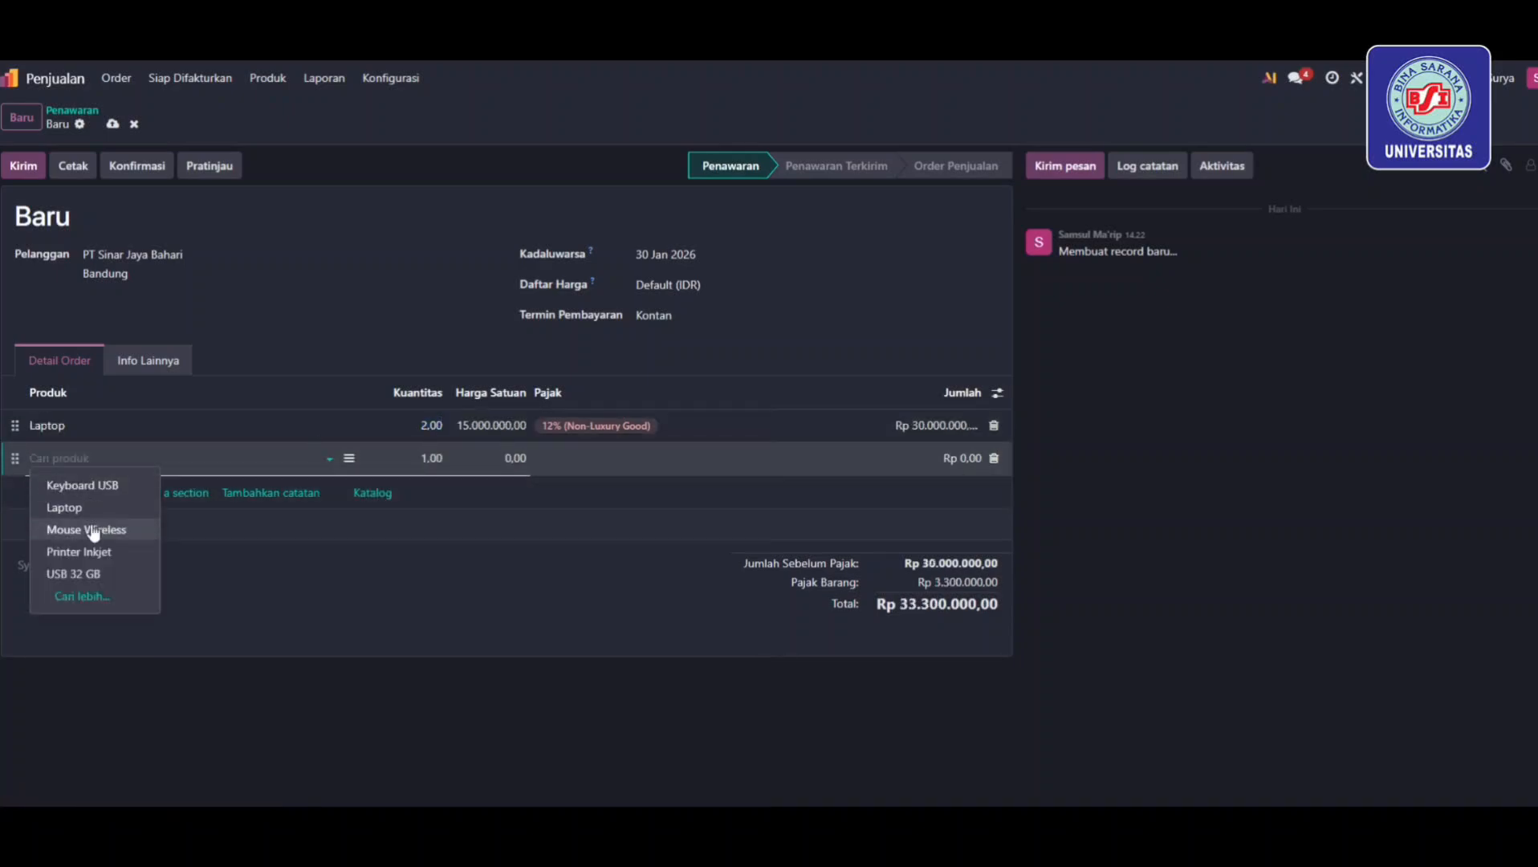
{"action": "left_click", "coordinate": [89, 530]}
{"action": "left_click", "coordinate": [433, 457]}
{"action": "type", "text": "2"}
{"action": "left_click", "coordinate": [190, 521]}
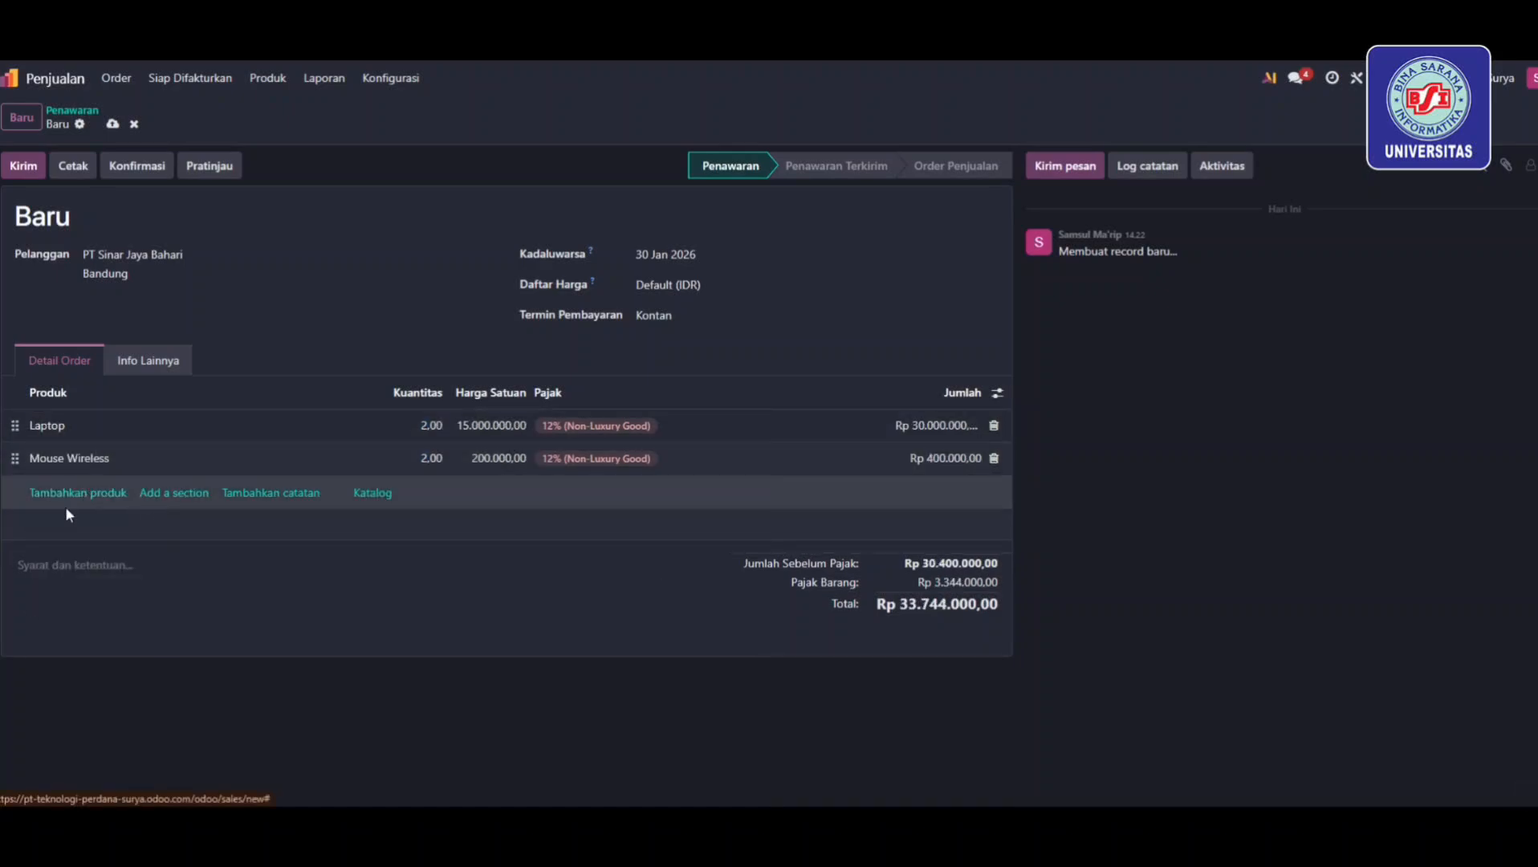
{"action": "left_click", "coordinate": [68, 494]}
{"action": "left_click", "coordinate": [119, 504]}
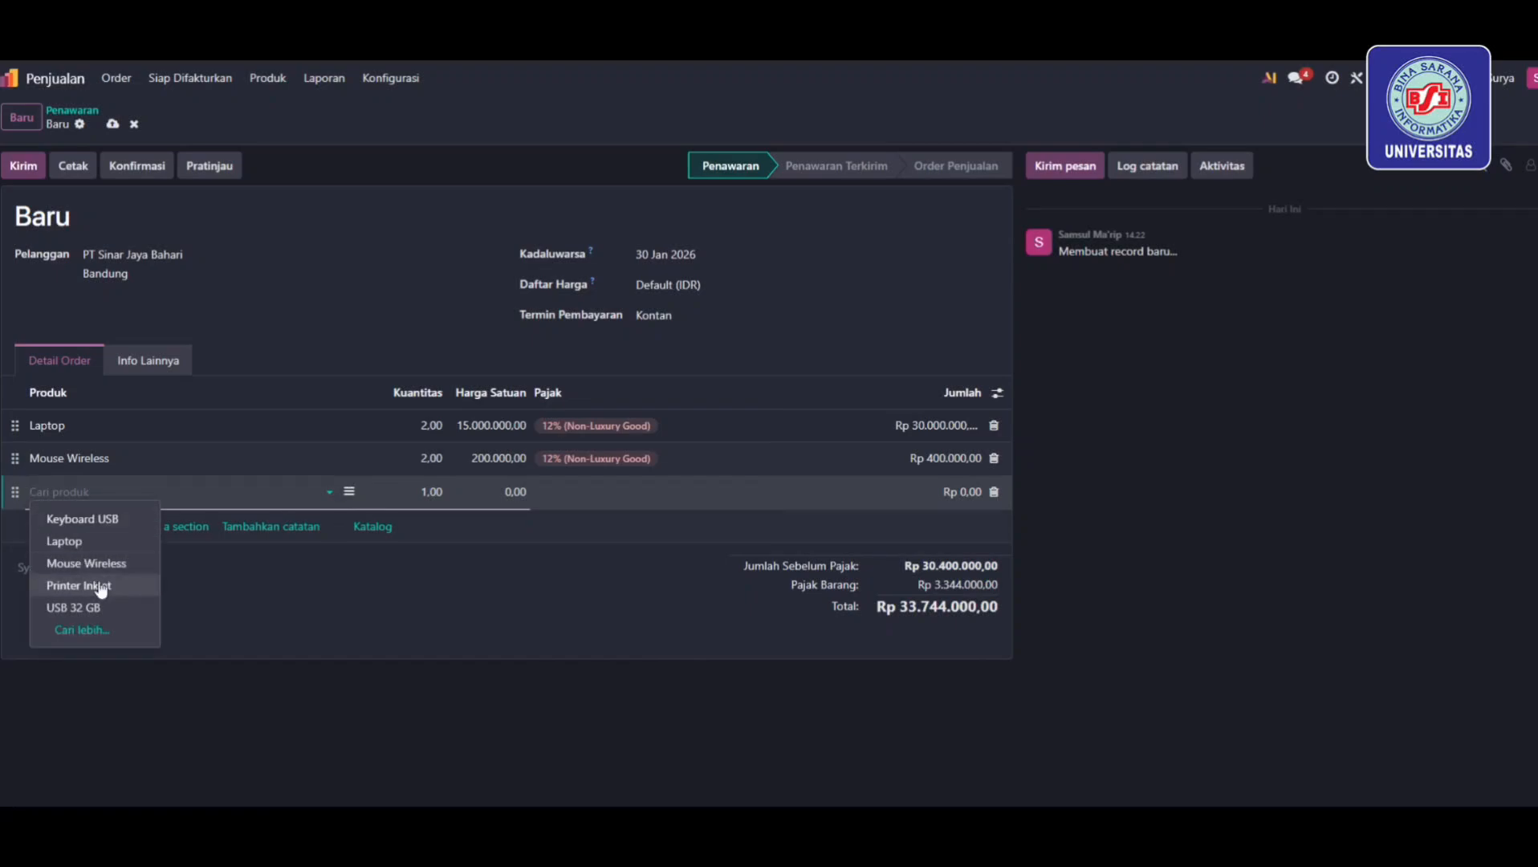
{"action": "left_click", "coordinate": [110, 608]}
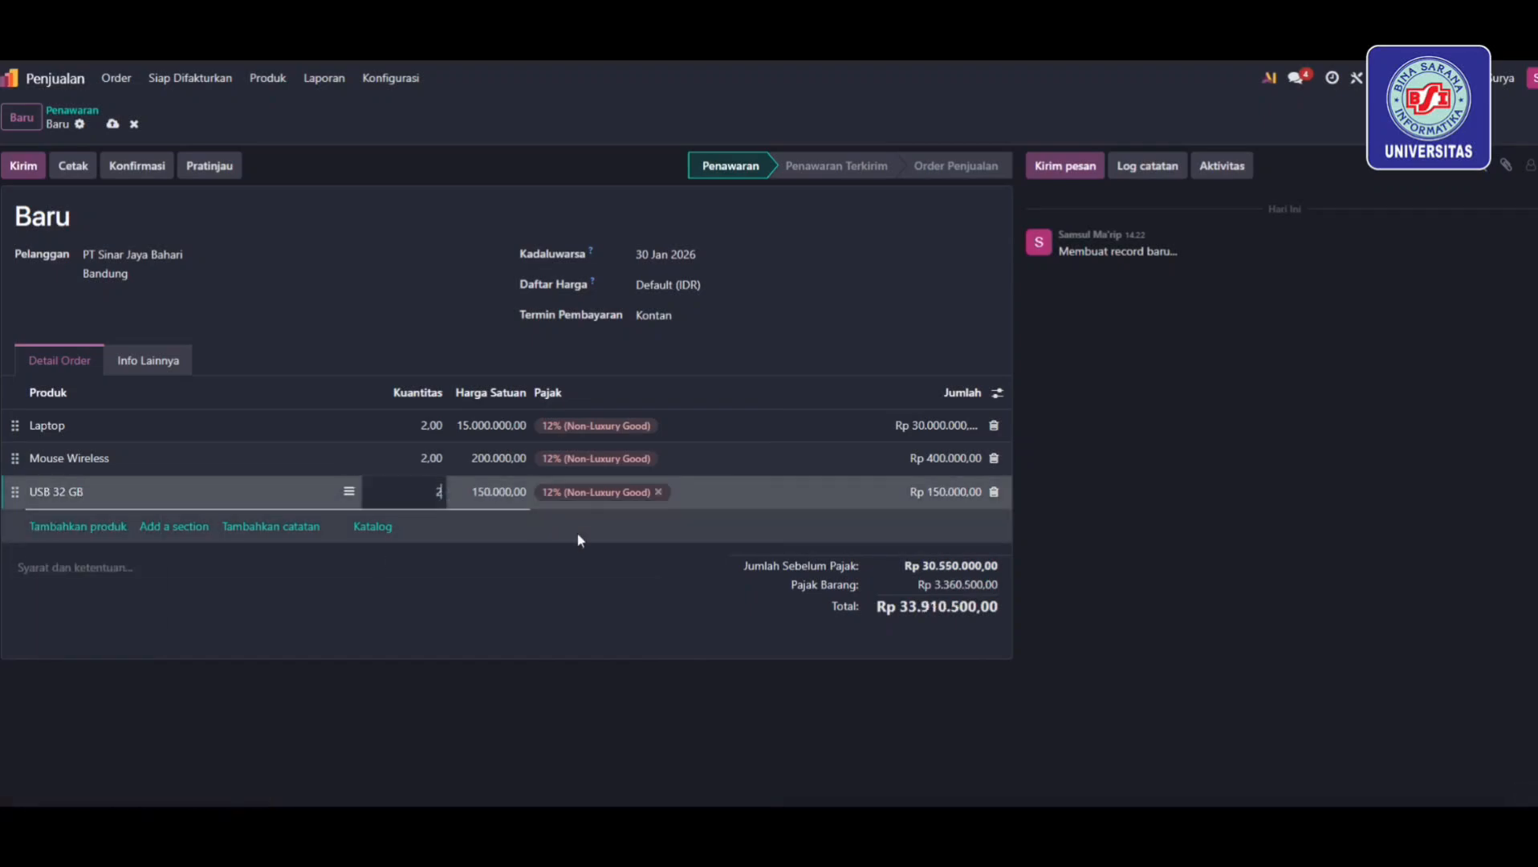
{"action": "type", "text": "2"}
{"action": "left_click", "coordinate": [566, 588]}
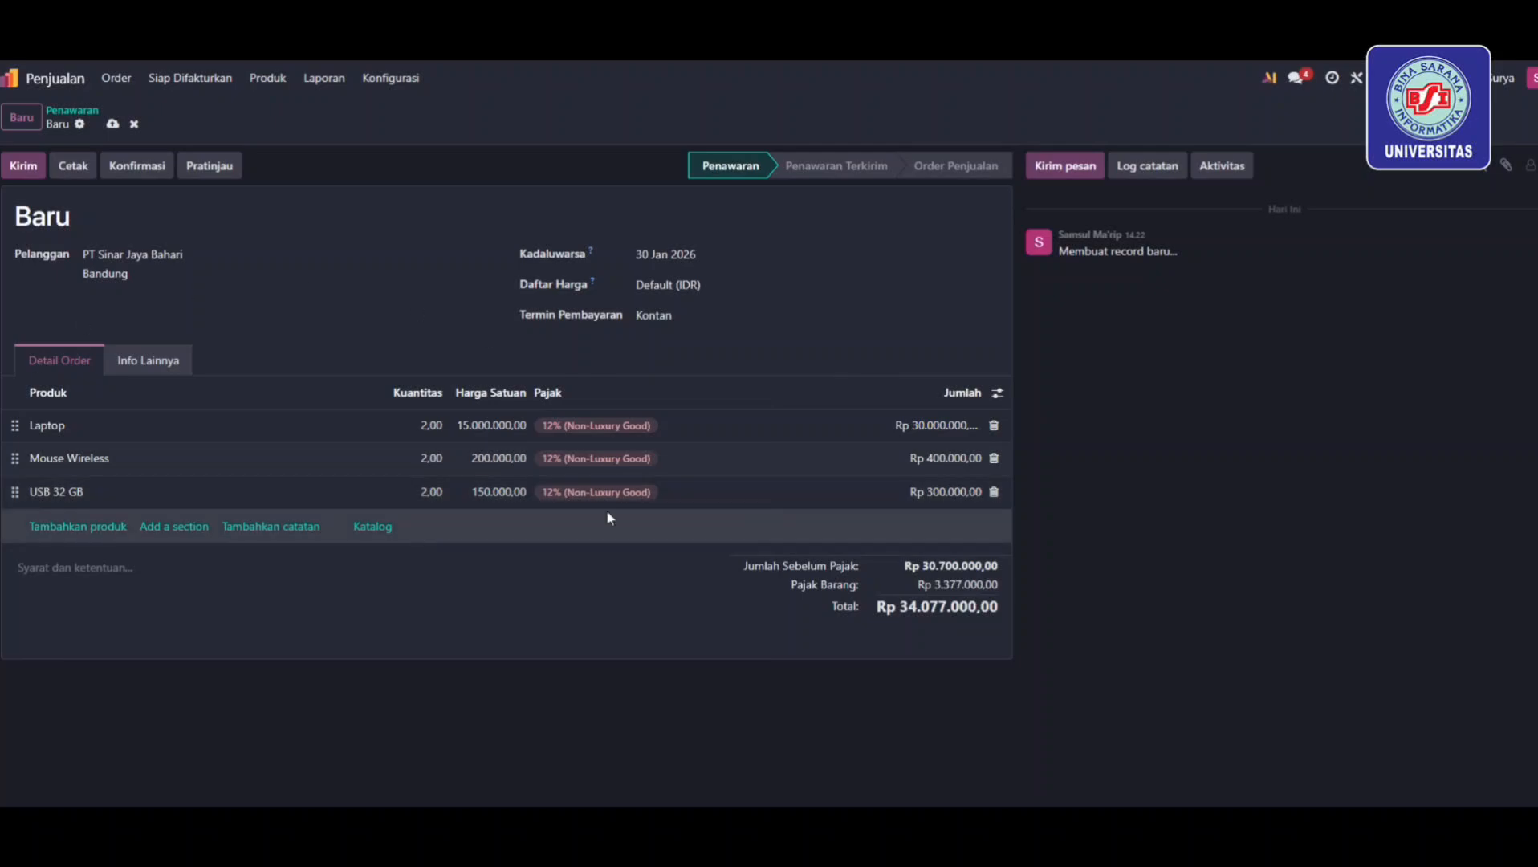
Preview the quotation, accept and sign it as the customer, and return to order S00001
{"action": "left_click", "coordinate": [215, 174]}
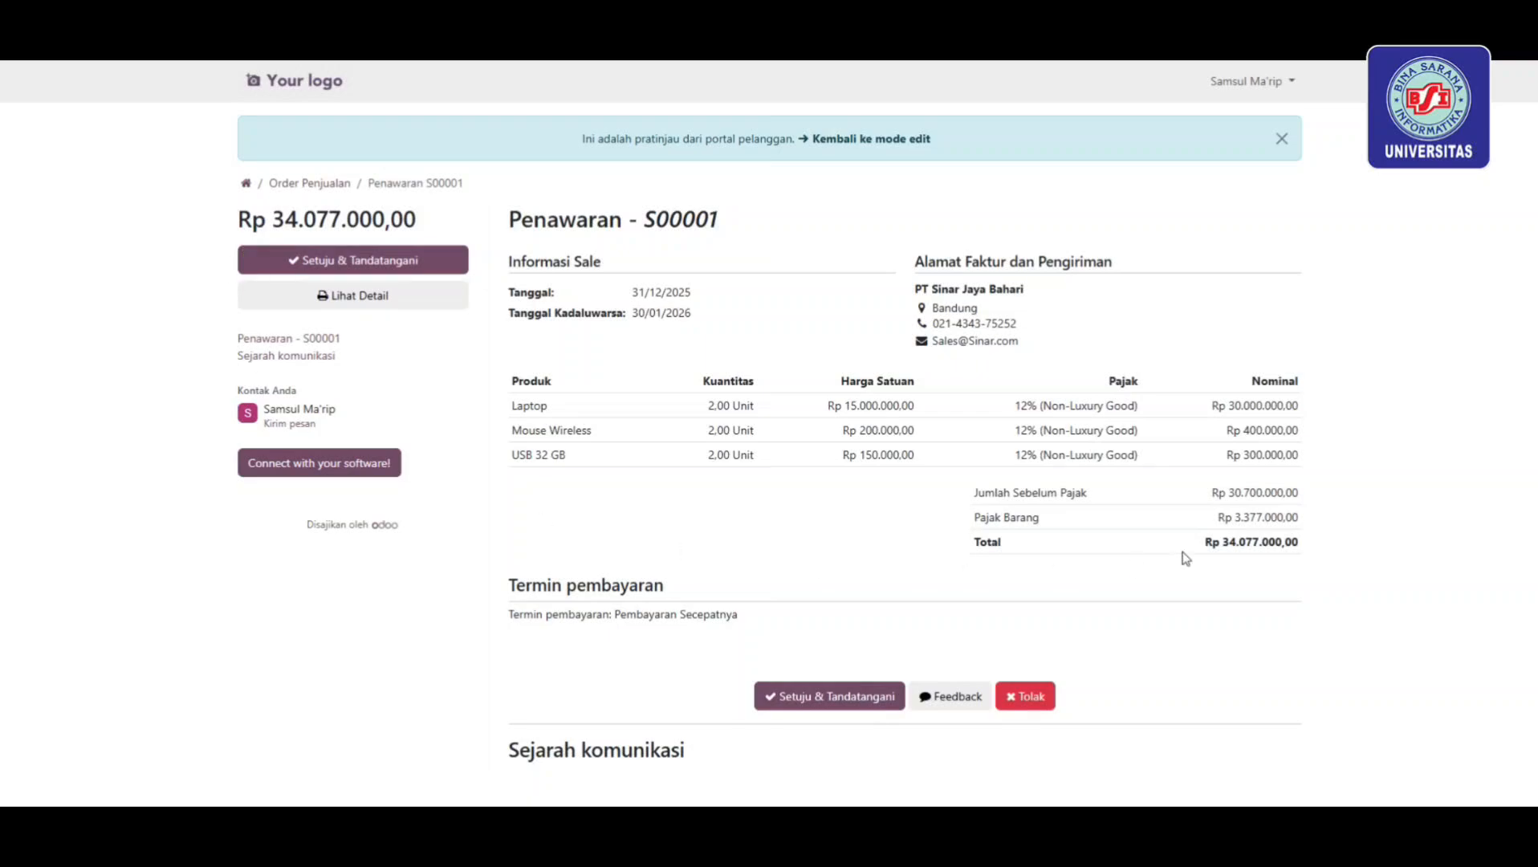
{"action": "scroll", "coordinate": [652, 610], "scroll_direction": "down", "scroll_amount": 3}
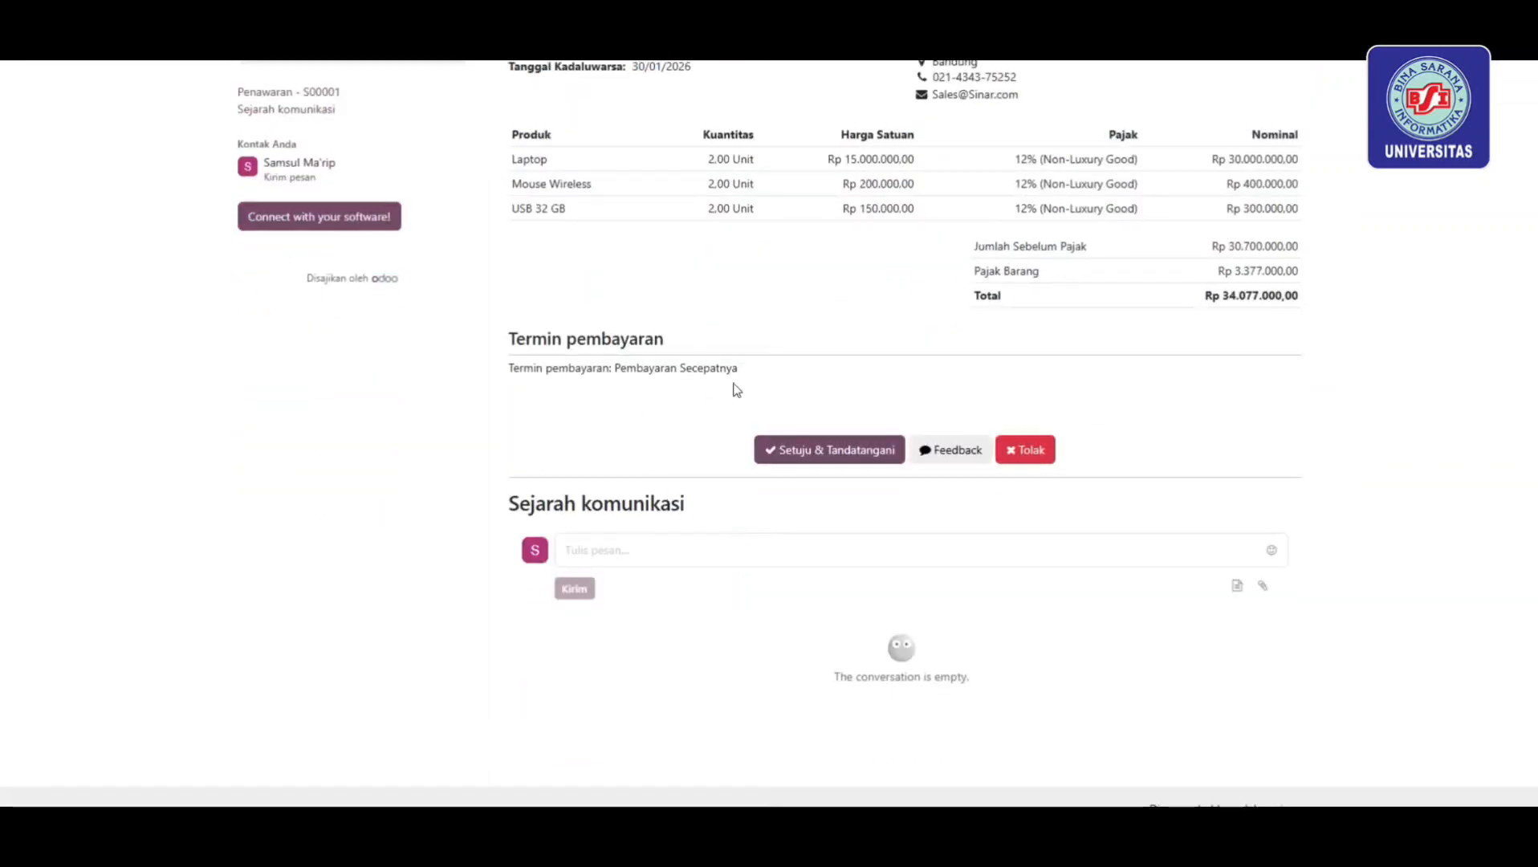
{"action": "scroll", "coordinate": [731, 386], "scroll_direction": "up", "scroll_amount": 3}
{"action": "left_click", "coordinate": [361, 260]}
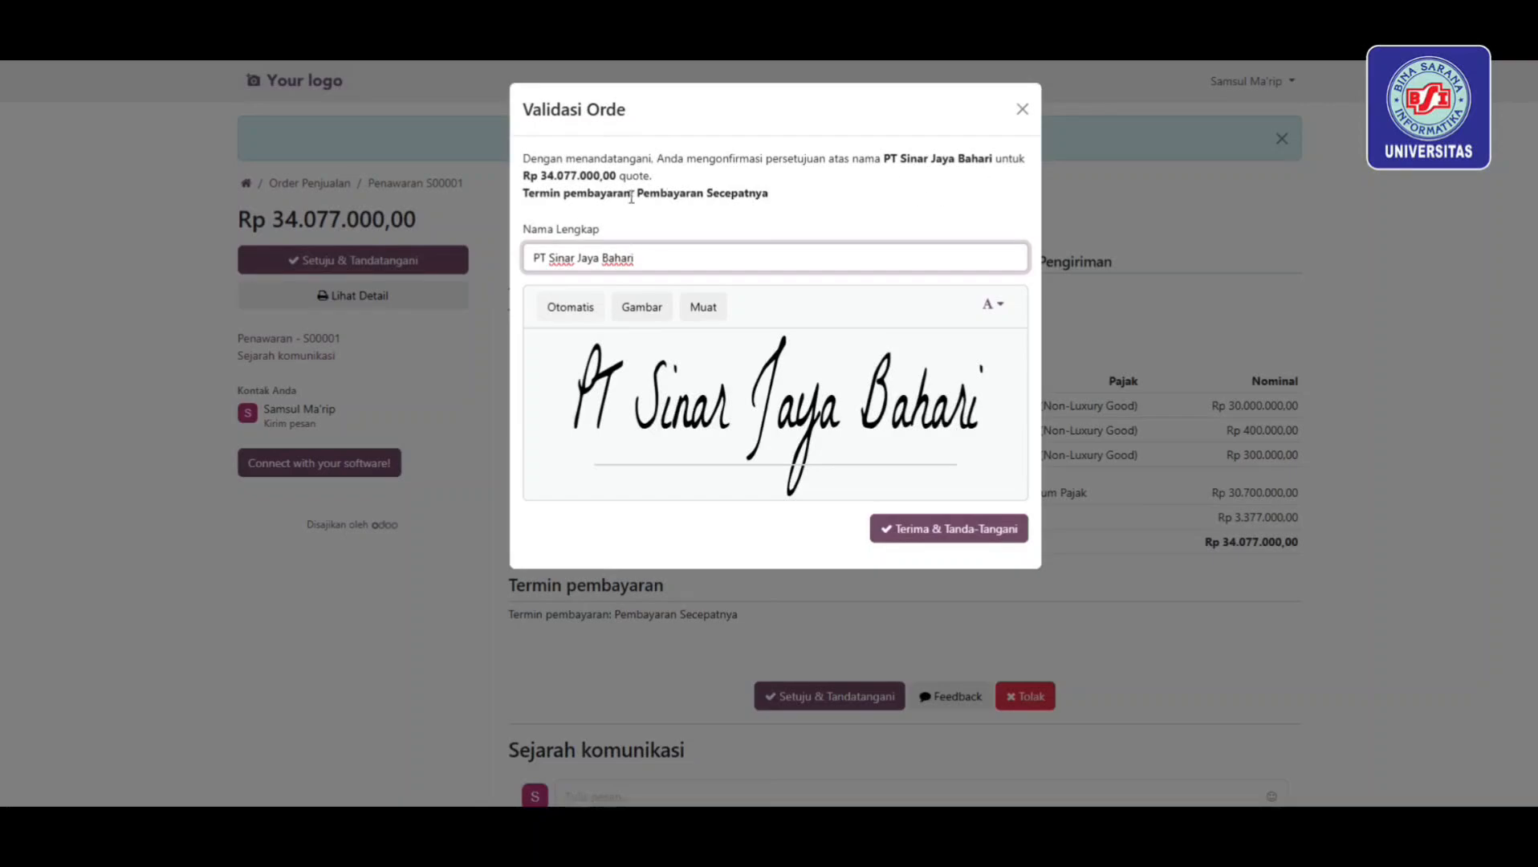
{"action": "left_click", "coordinate": [957, 545]}
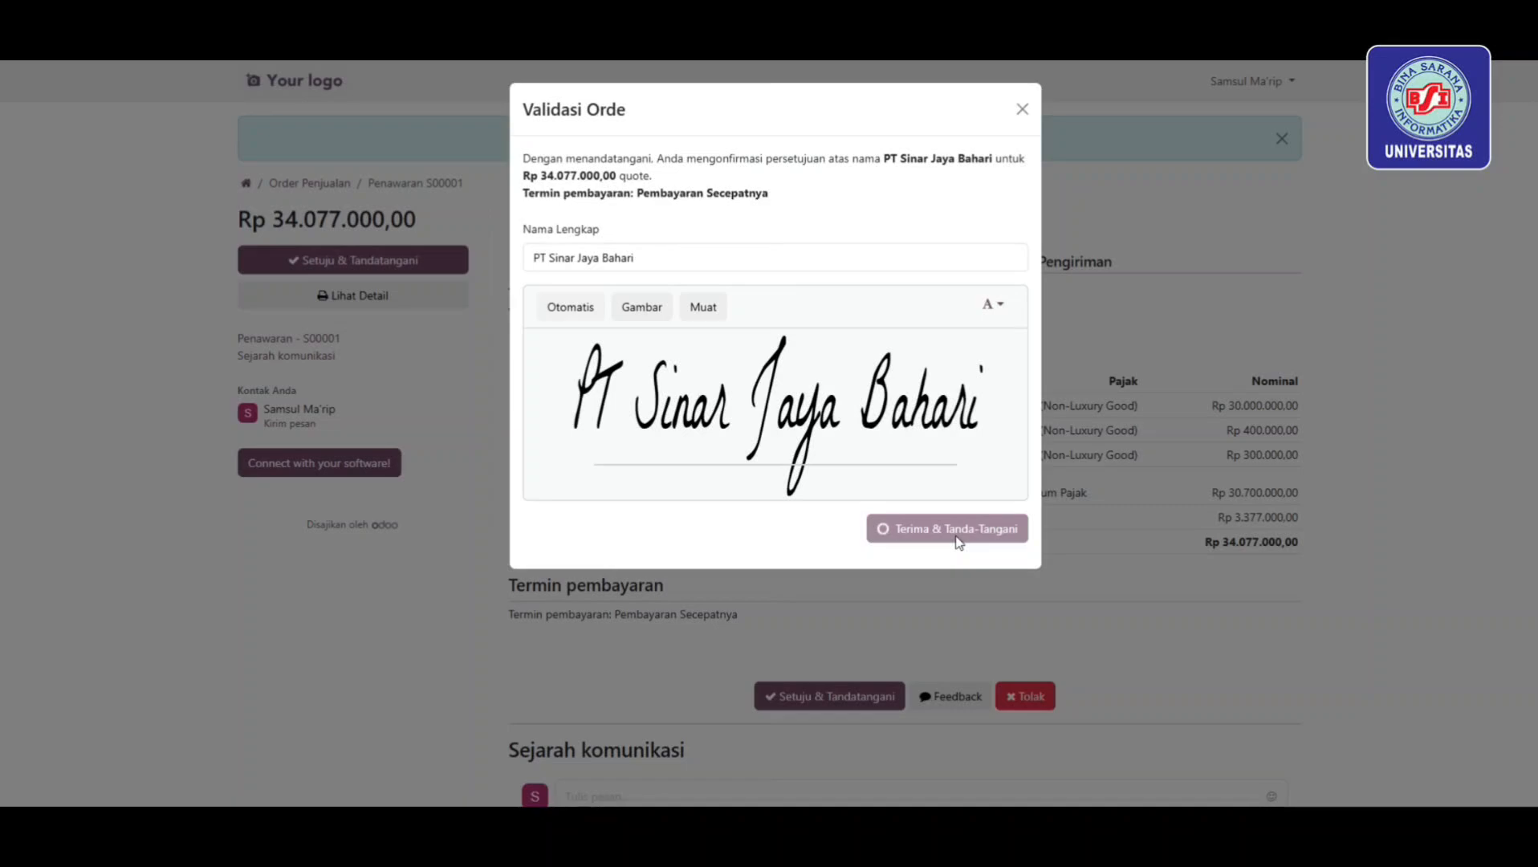
{"action": "left_click", "coordinate": [956, 536]}
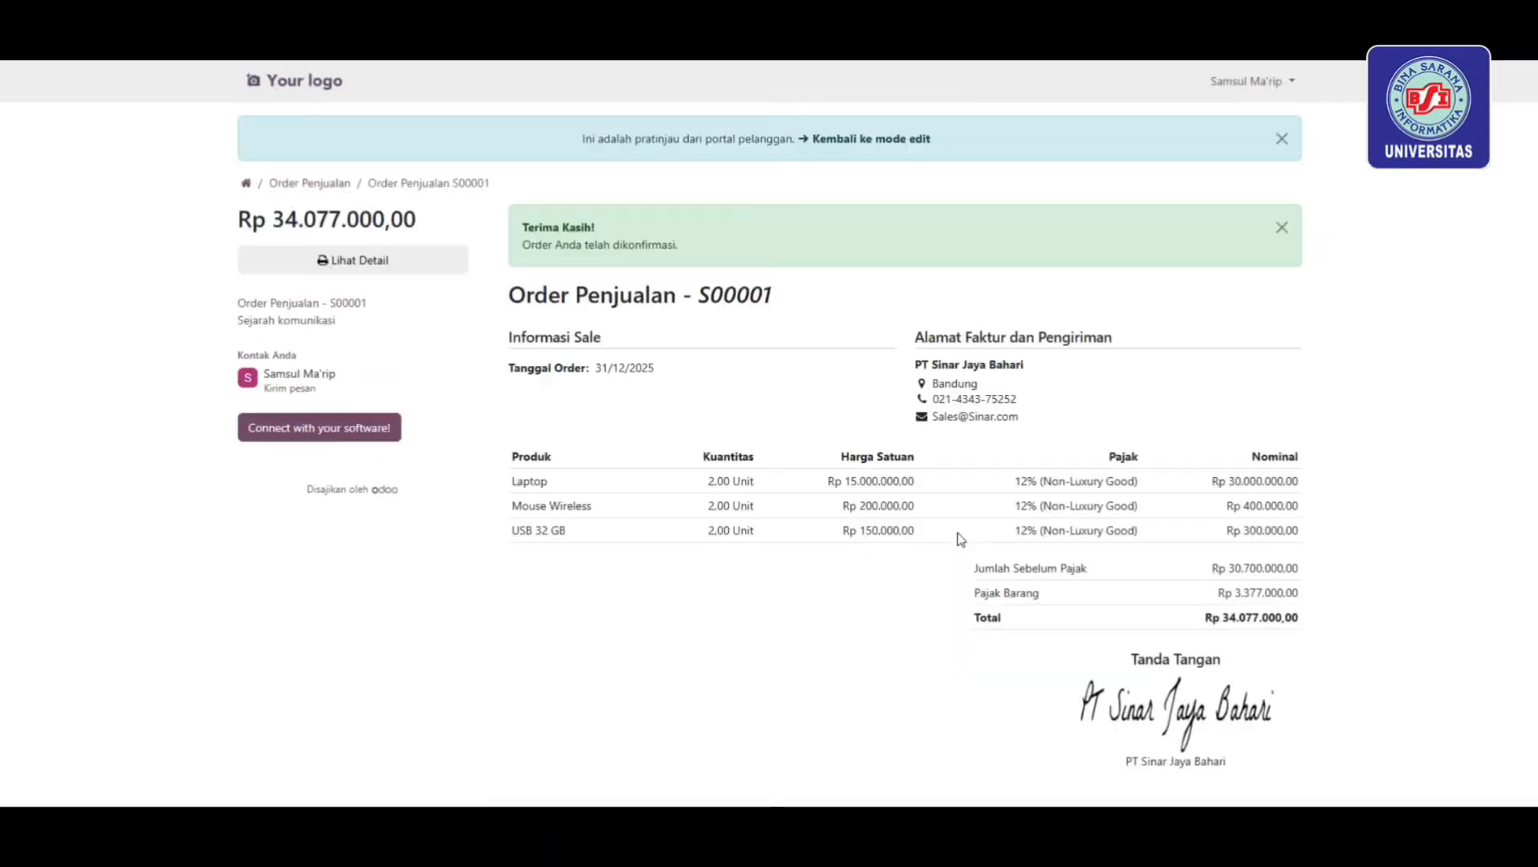
{"action": "left_click", "coordinate": [896, 143]}
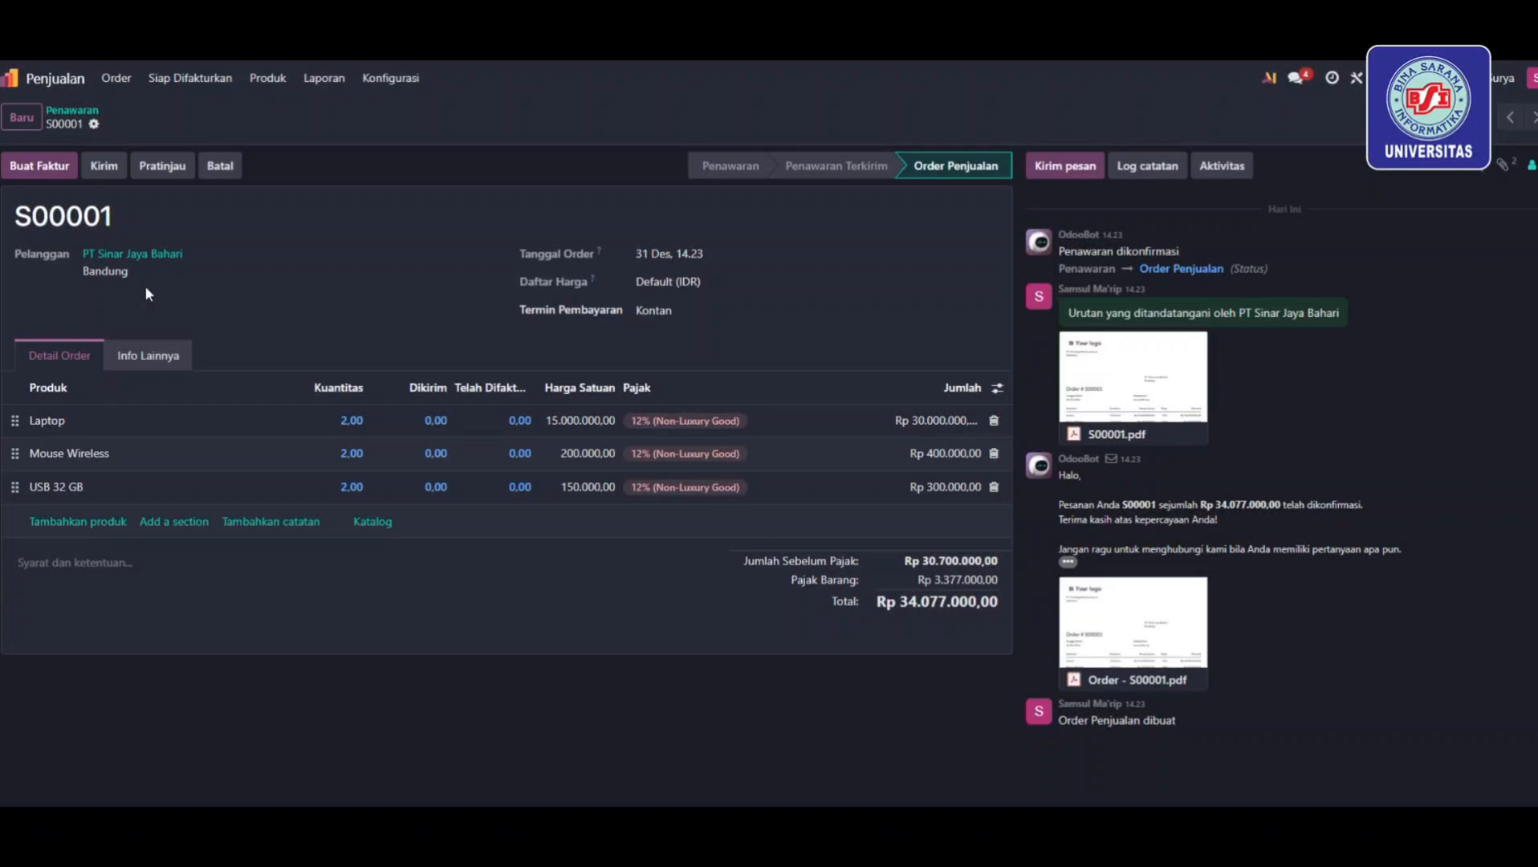
Create a regular invoice named INV/2025/001, dated 31 December, and post it
{"action": "left_click", "coordinate": [65, 166]}
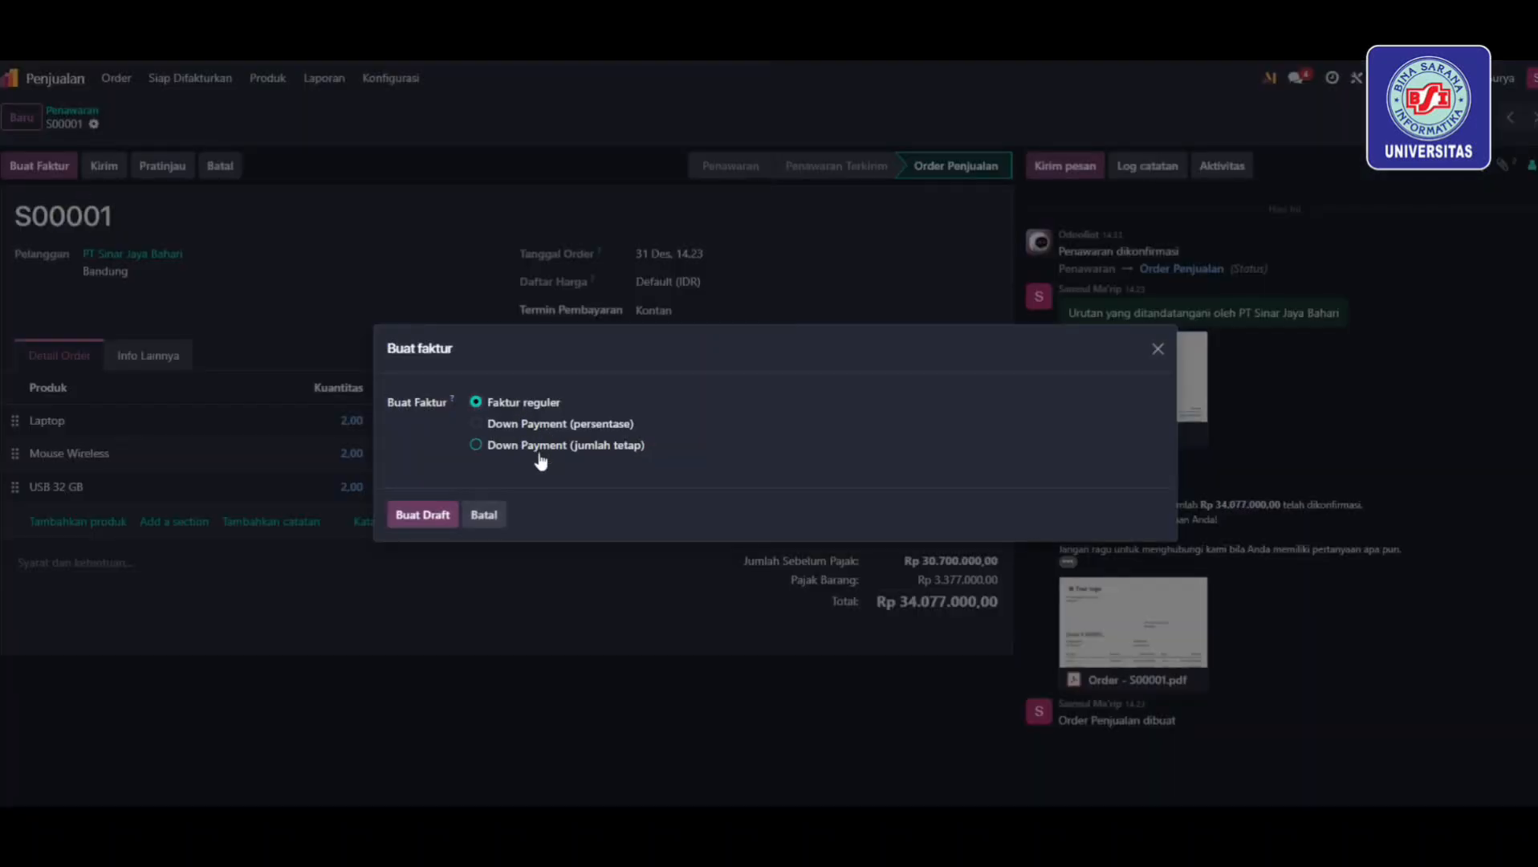
{"action": "left_click", "coordinate": [422, 515]}
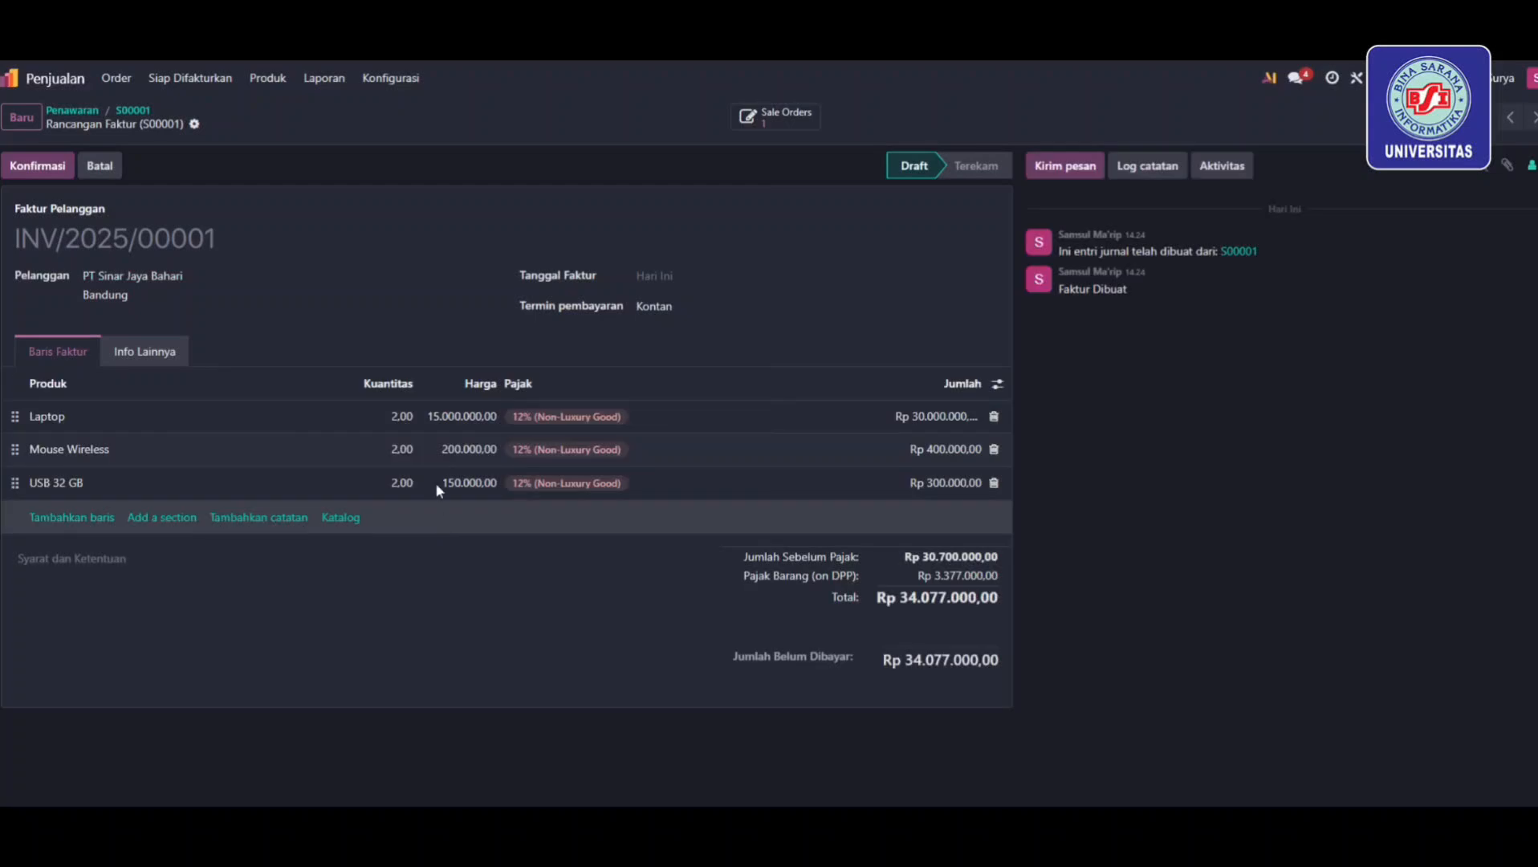
{"action": "type", "text": "IN"}
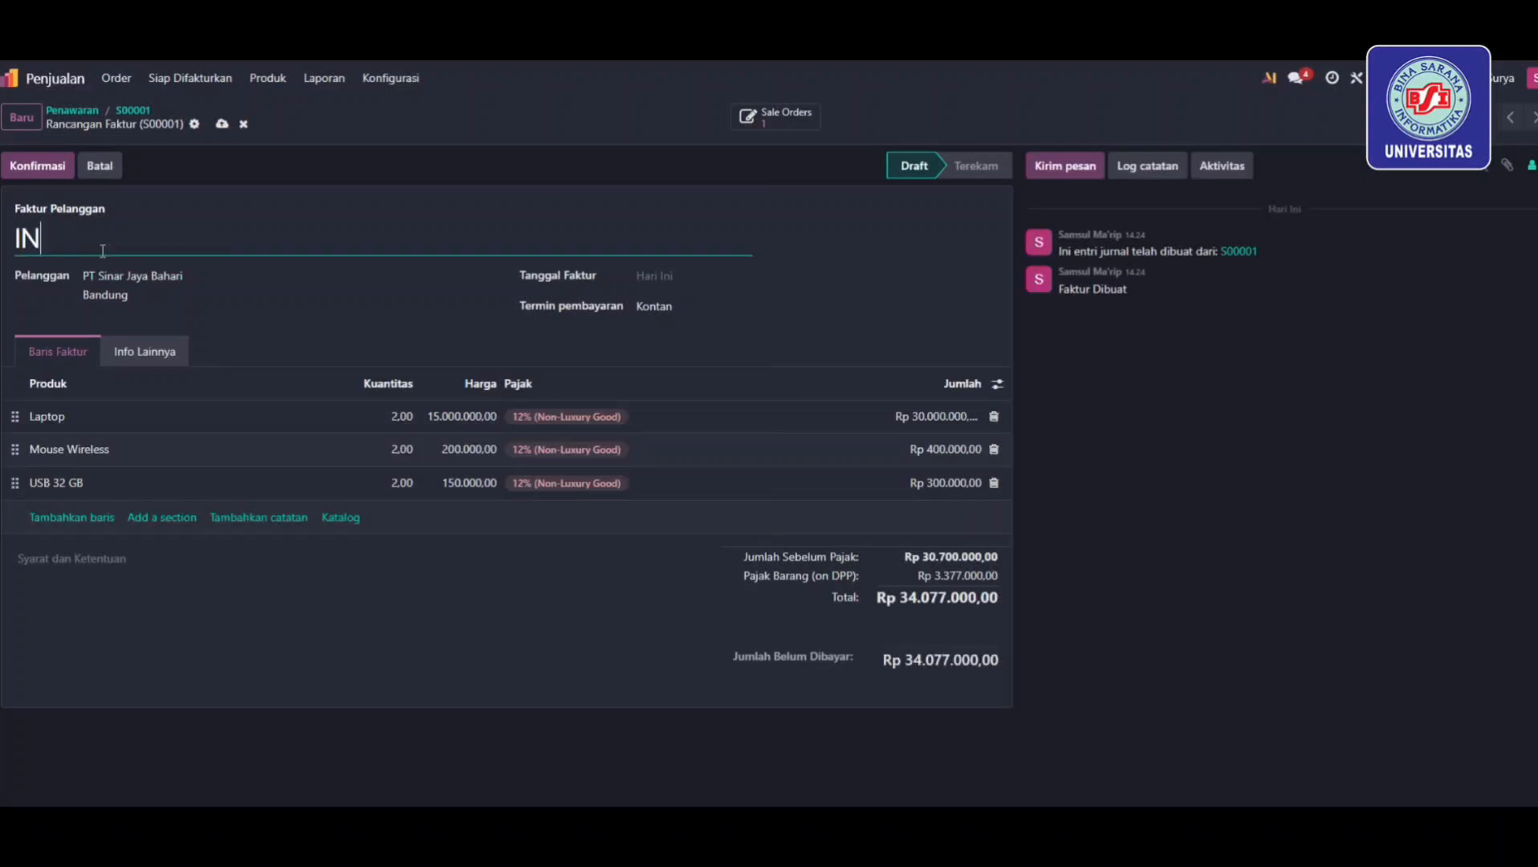
{"action": "type", "text": "V/2025/001"}
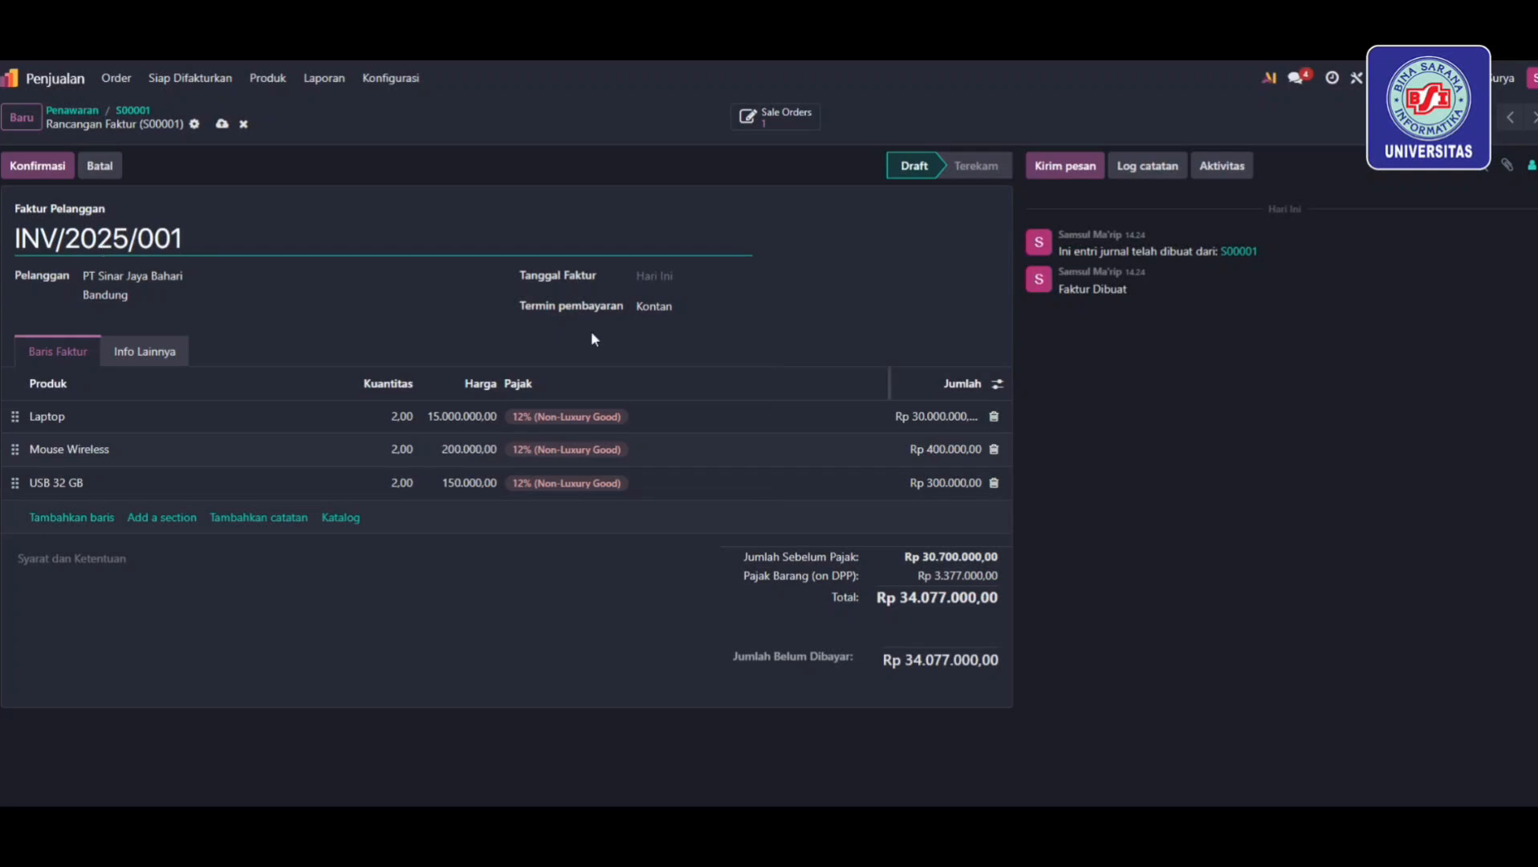
{"action": "left_click", "coordinate": [657, 278]}
{"action": "left_click", "coordinate": [831, 491]}
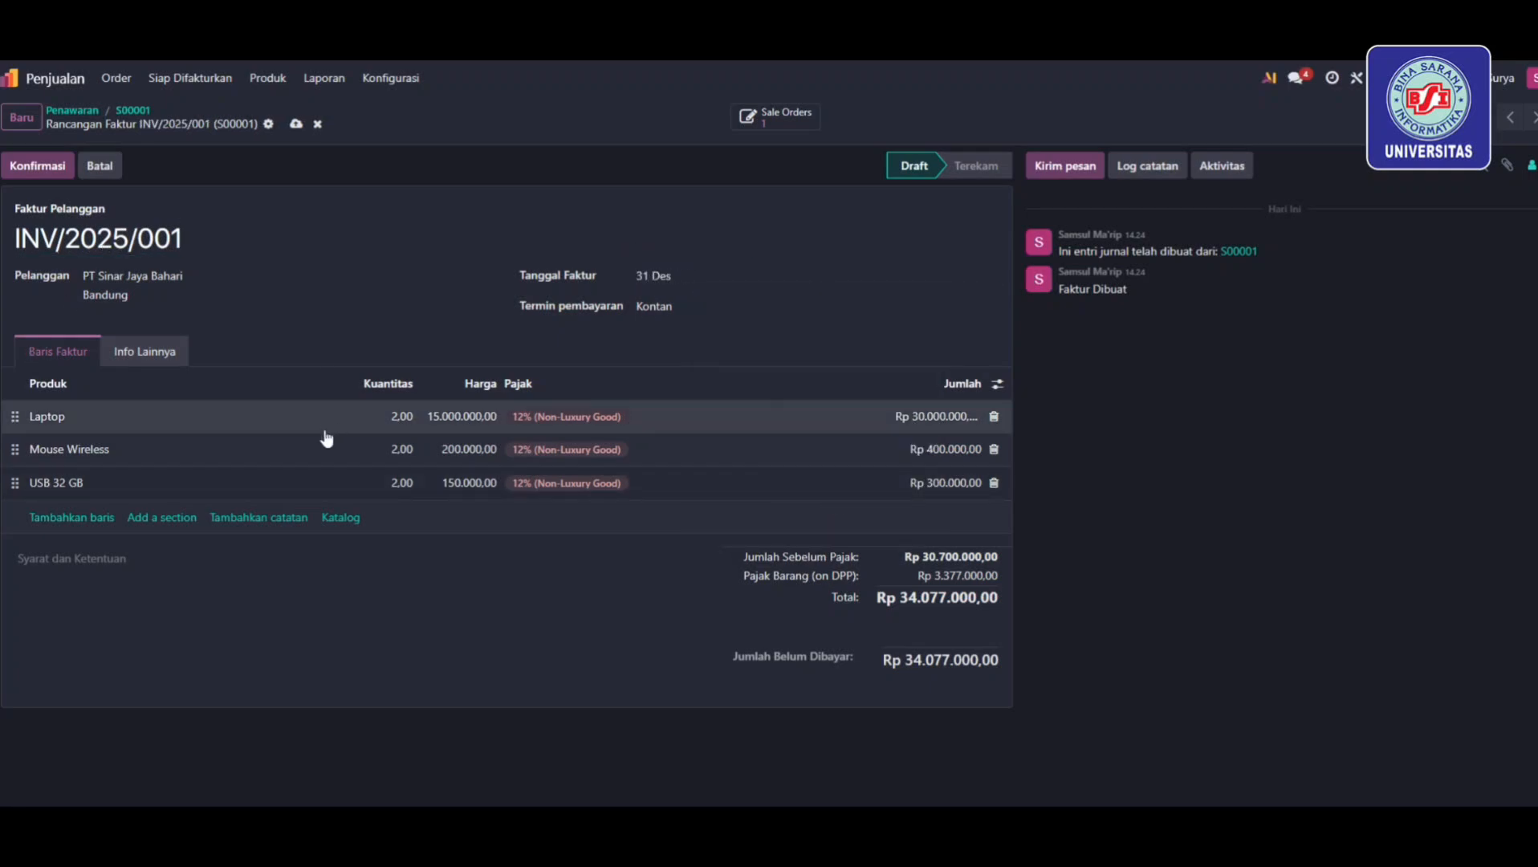
{"action": "left_click", "coordinate": [41, 165]}
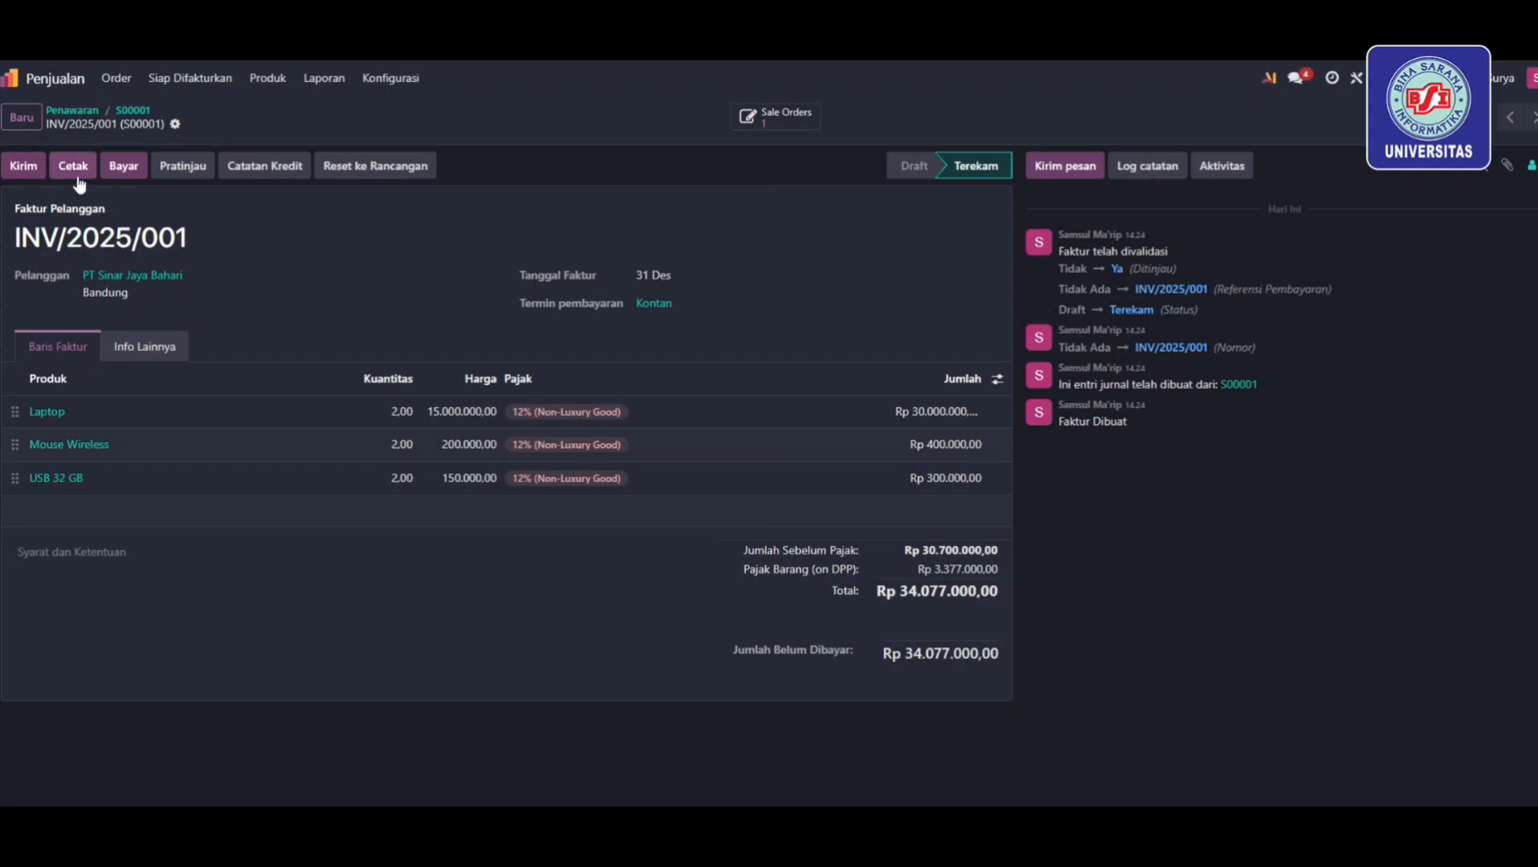
Preview the Boxed, Bold, Striped, Bubble and Wave invoice layouts, discard them, and reopen the layout settings
{"action": "left_click", "coordinate": [10, 167]}
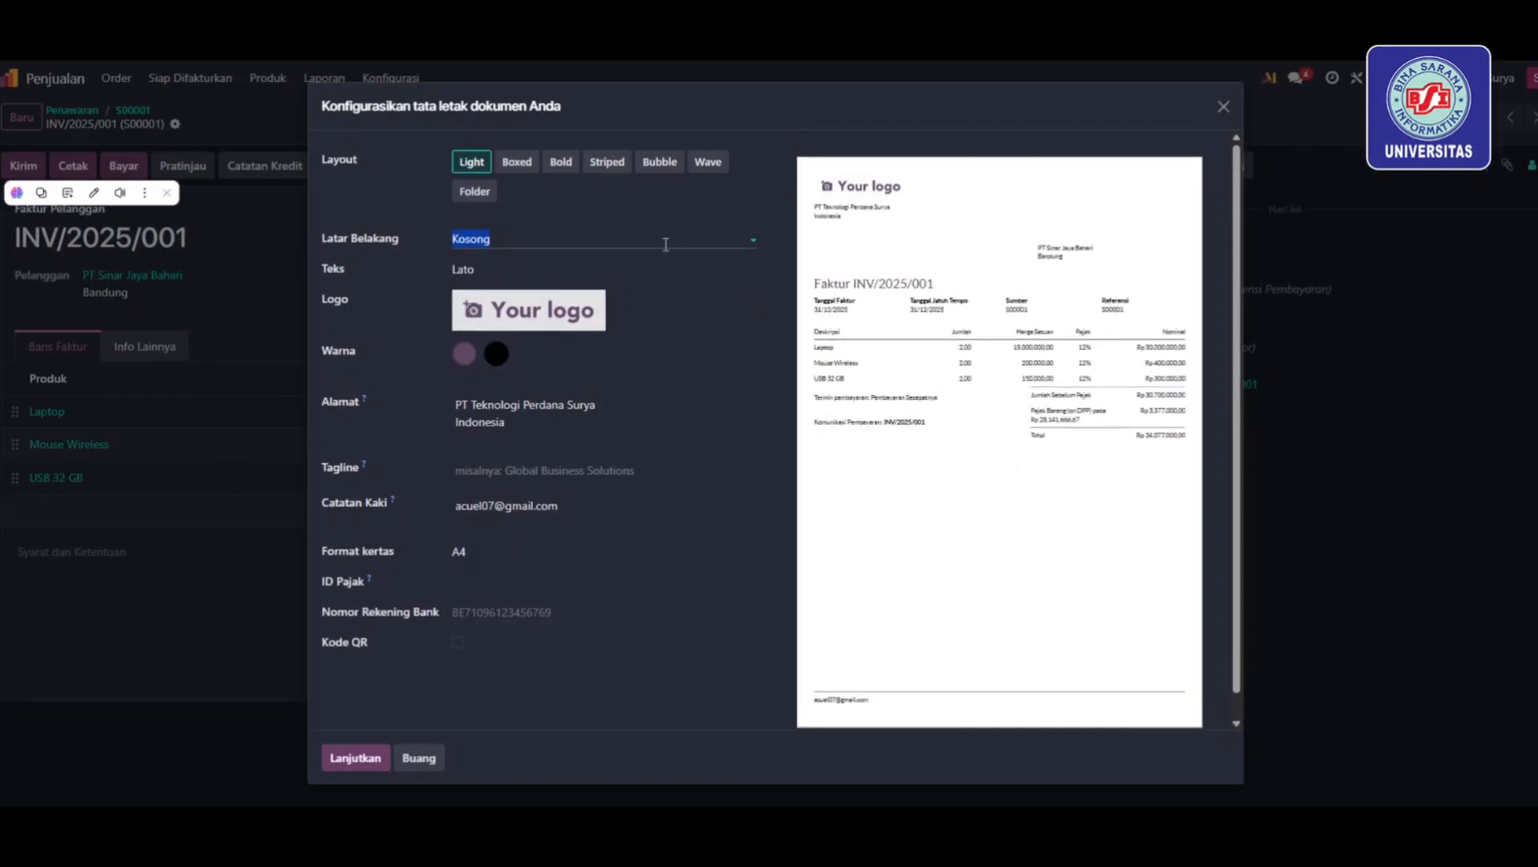
{"action": "left_click", "coordinate": [531, 168]}
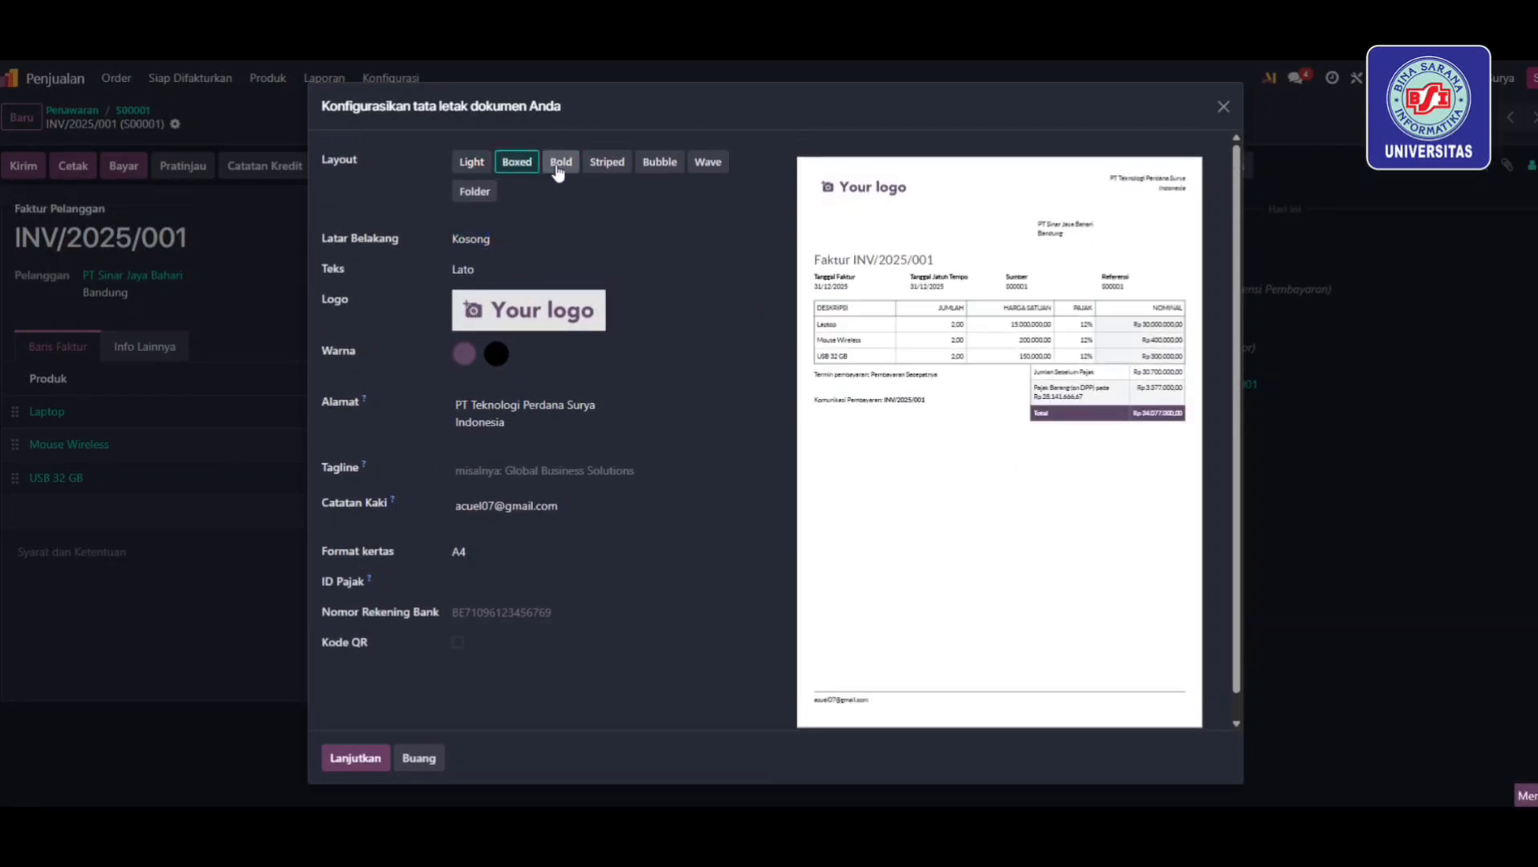
{"action": "left_click", "coordinate": [560, 170]}
{"action": "left_click", "coordinate": [608, 170]}
{"action": "left_click", "coordinate": [681, 170]}
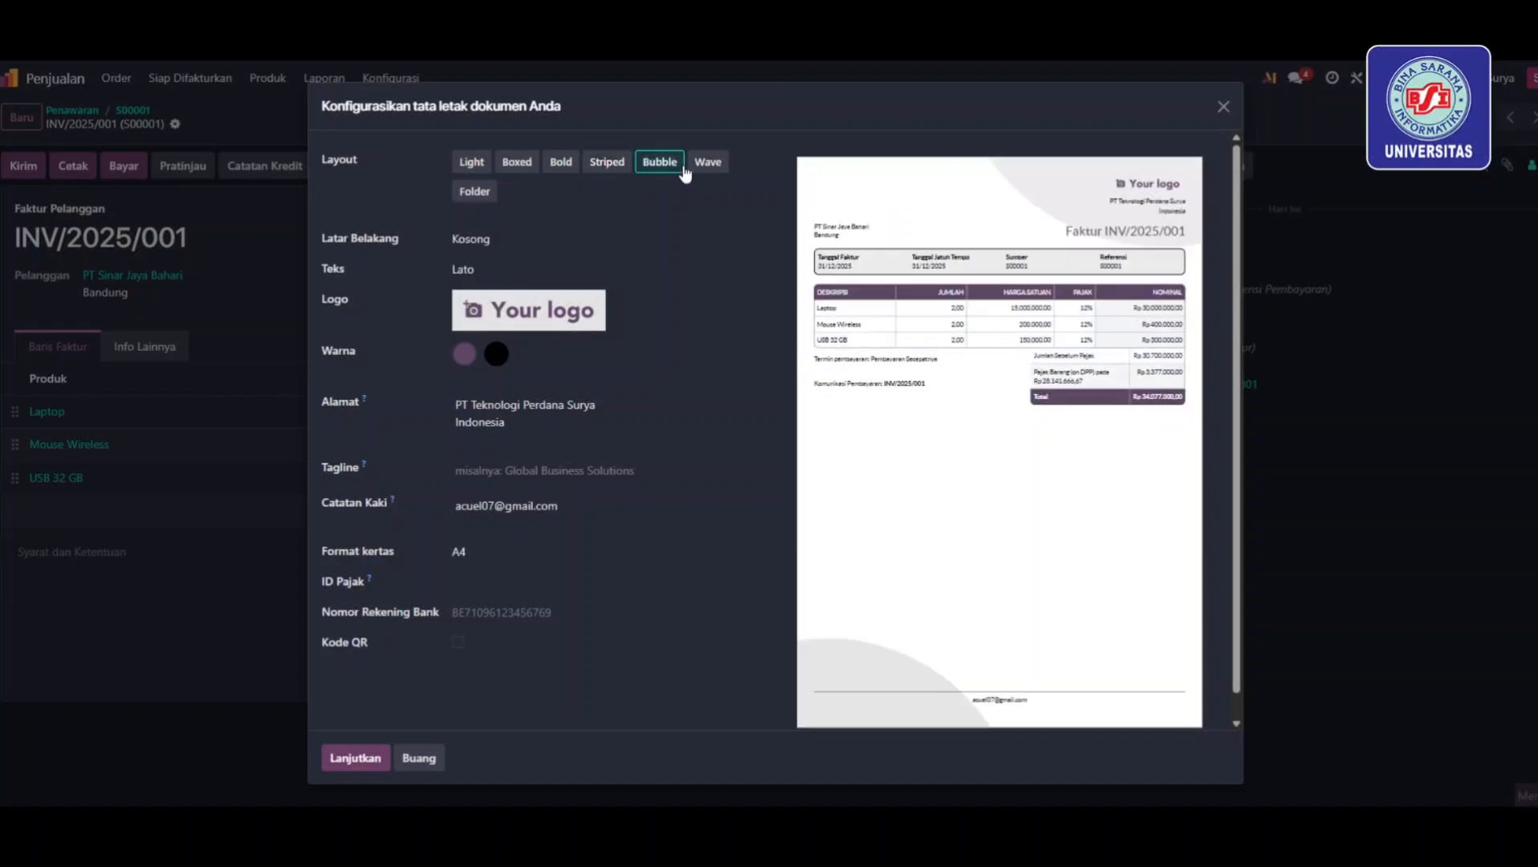
{"action": "left_click", "coordinate": [705, 163]}
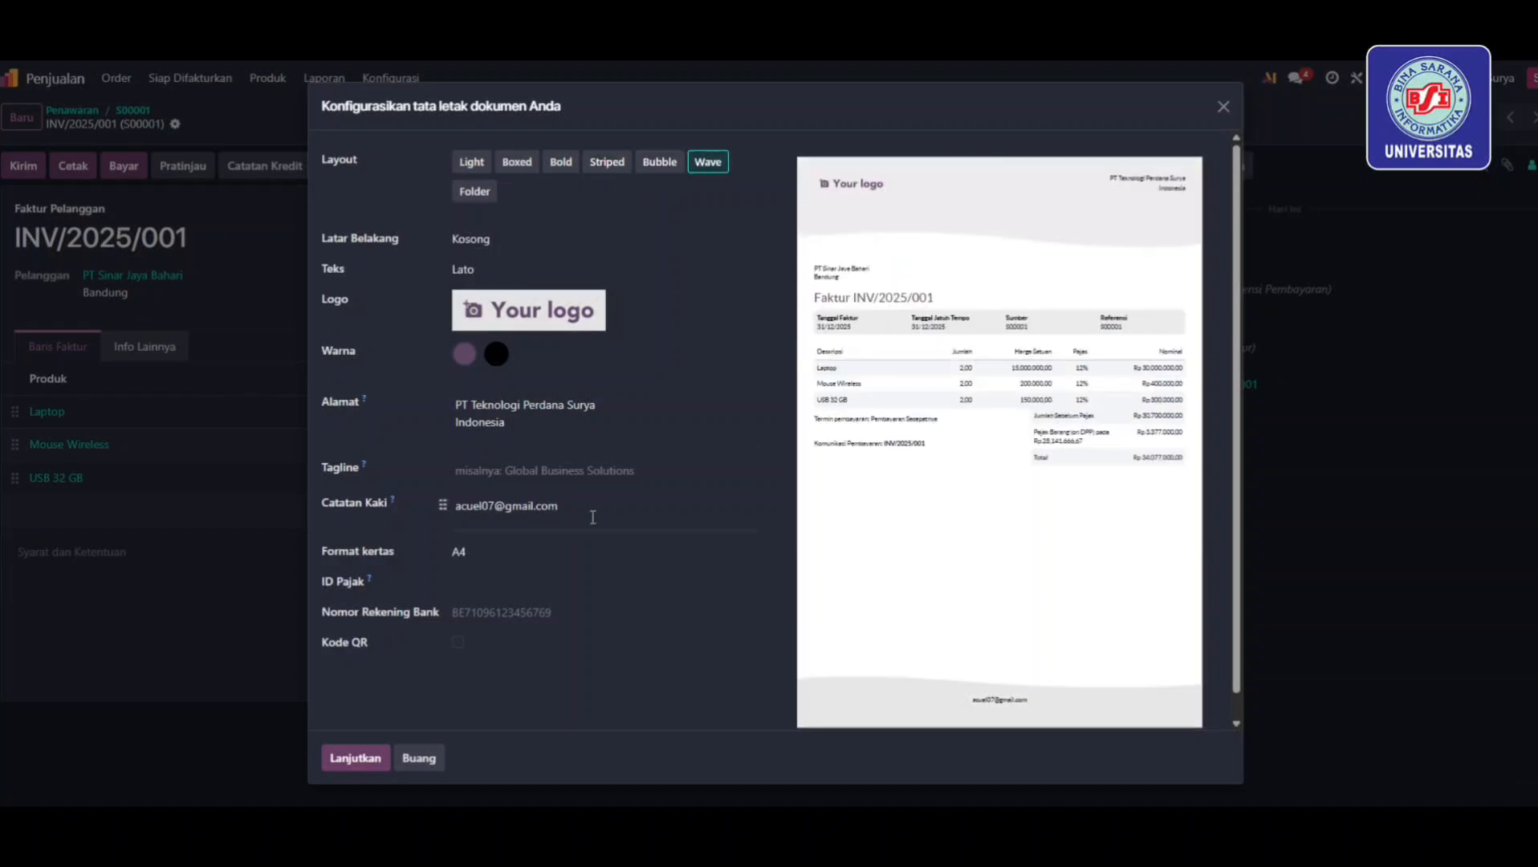
{"action": "left_click", "coordinate": [1223, 106]}
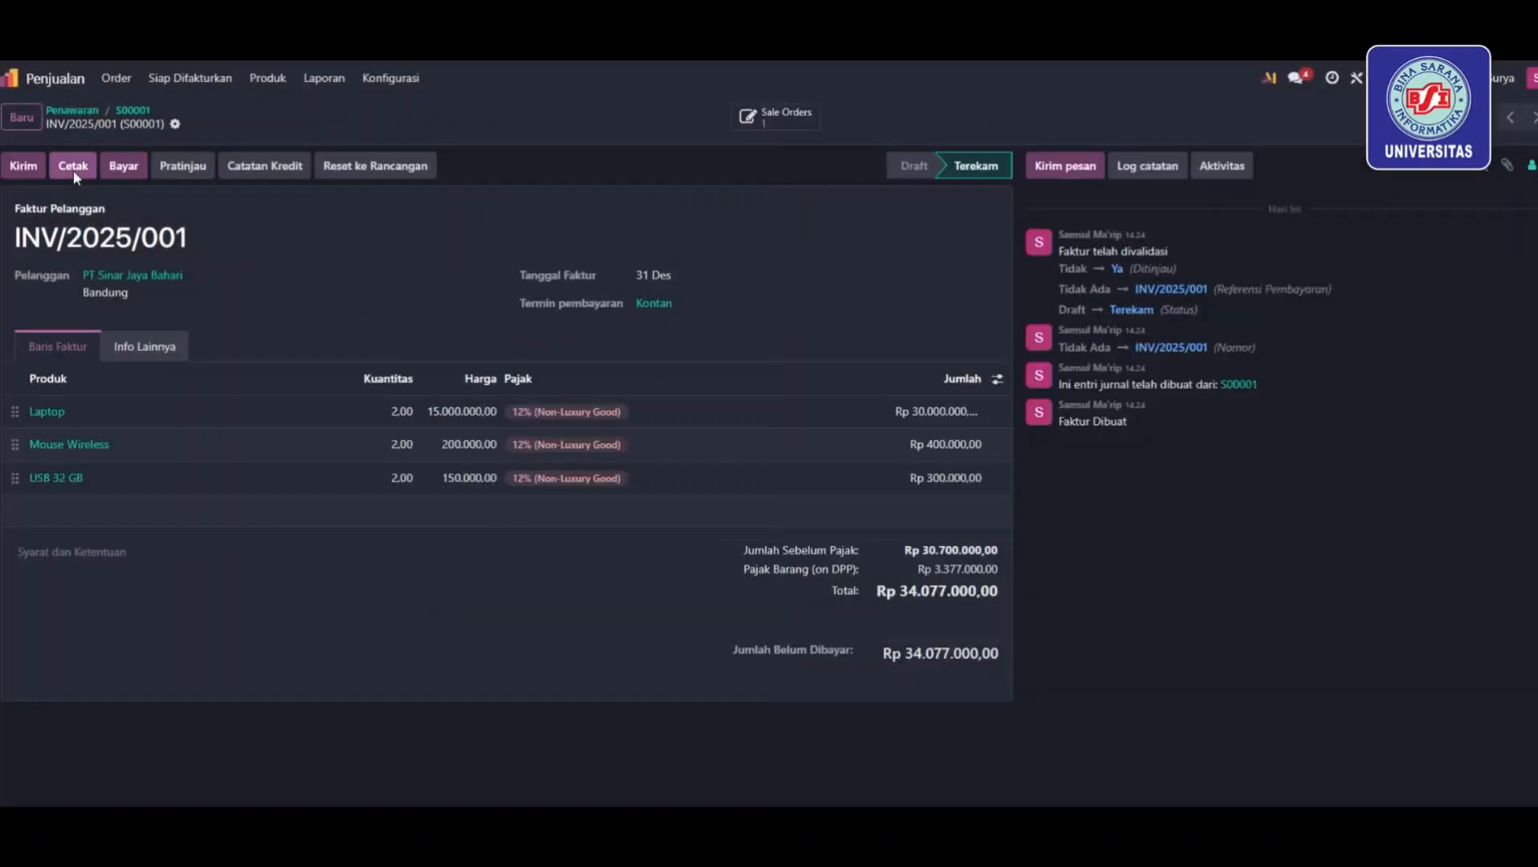
{"action": "left_click", "coordinate": [73, 171]}
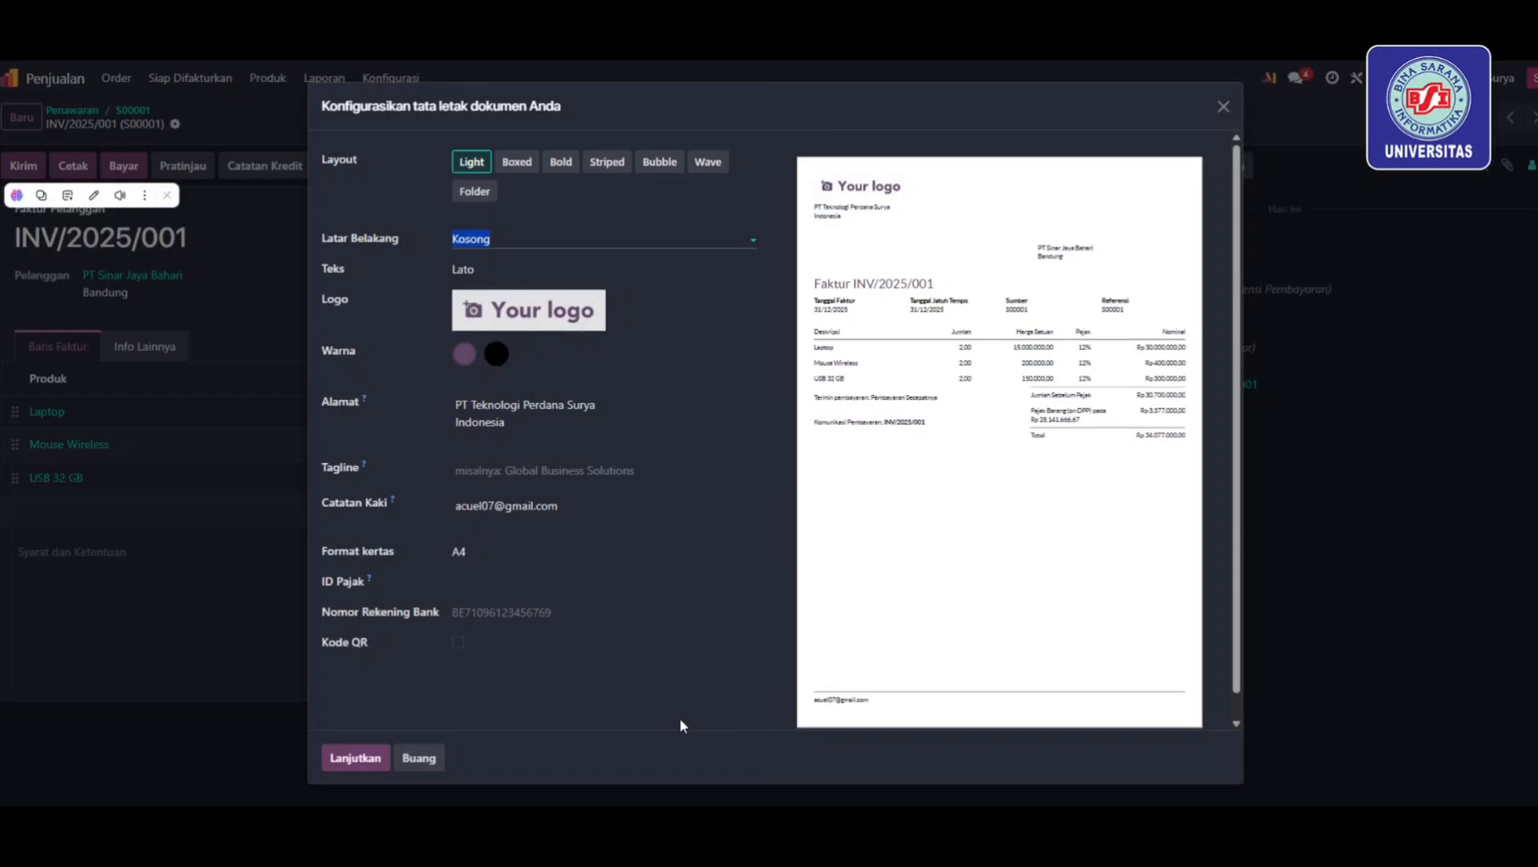
Register the full payment of INV/2025/001 through the Bank journal
{"action": "left_click", "coordinate": [1223, 106]}
{"action": "left_click", "coordinate": [123, 165]}
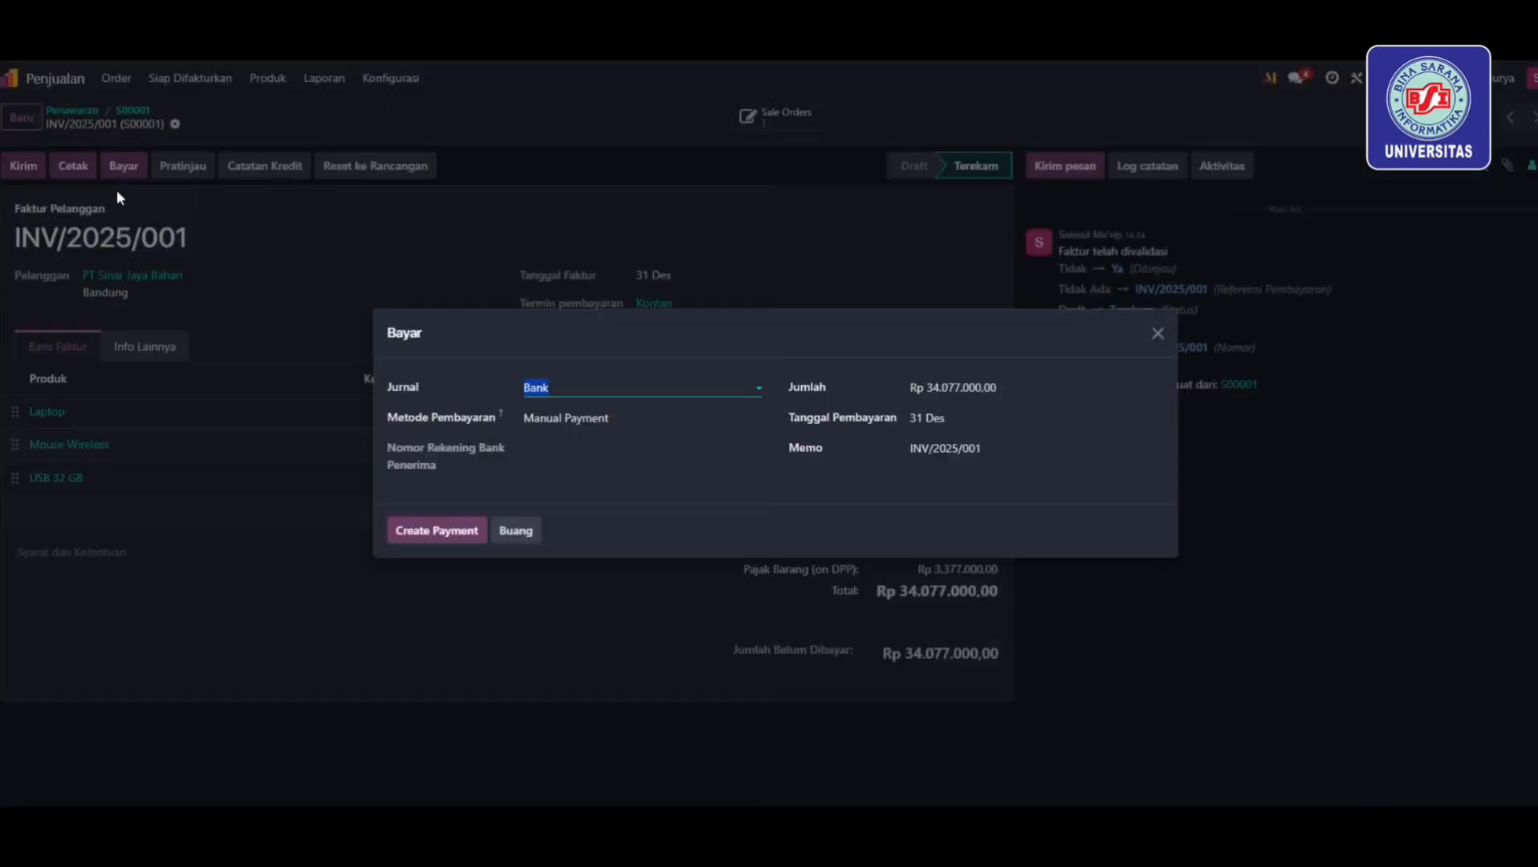
{"action": "left_click", "coordinate": [760, 388]}
{"action": "left_click", "coordinate": [610, 412]}
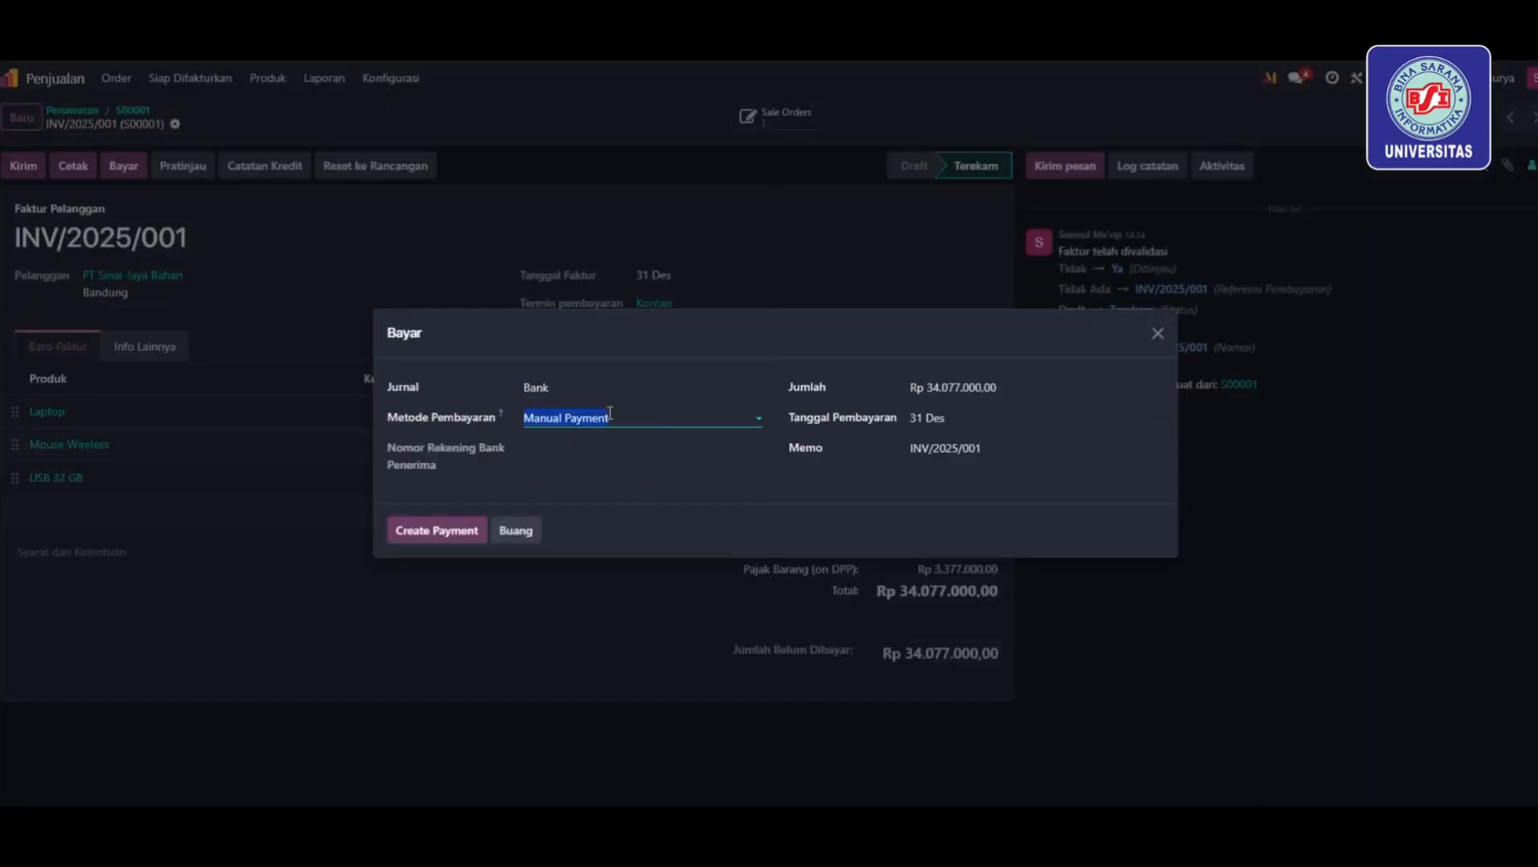
{"action": "left_click", "coordinate": [446, 536]}
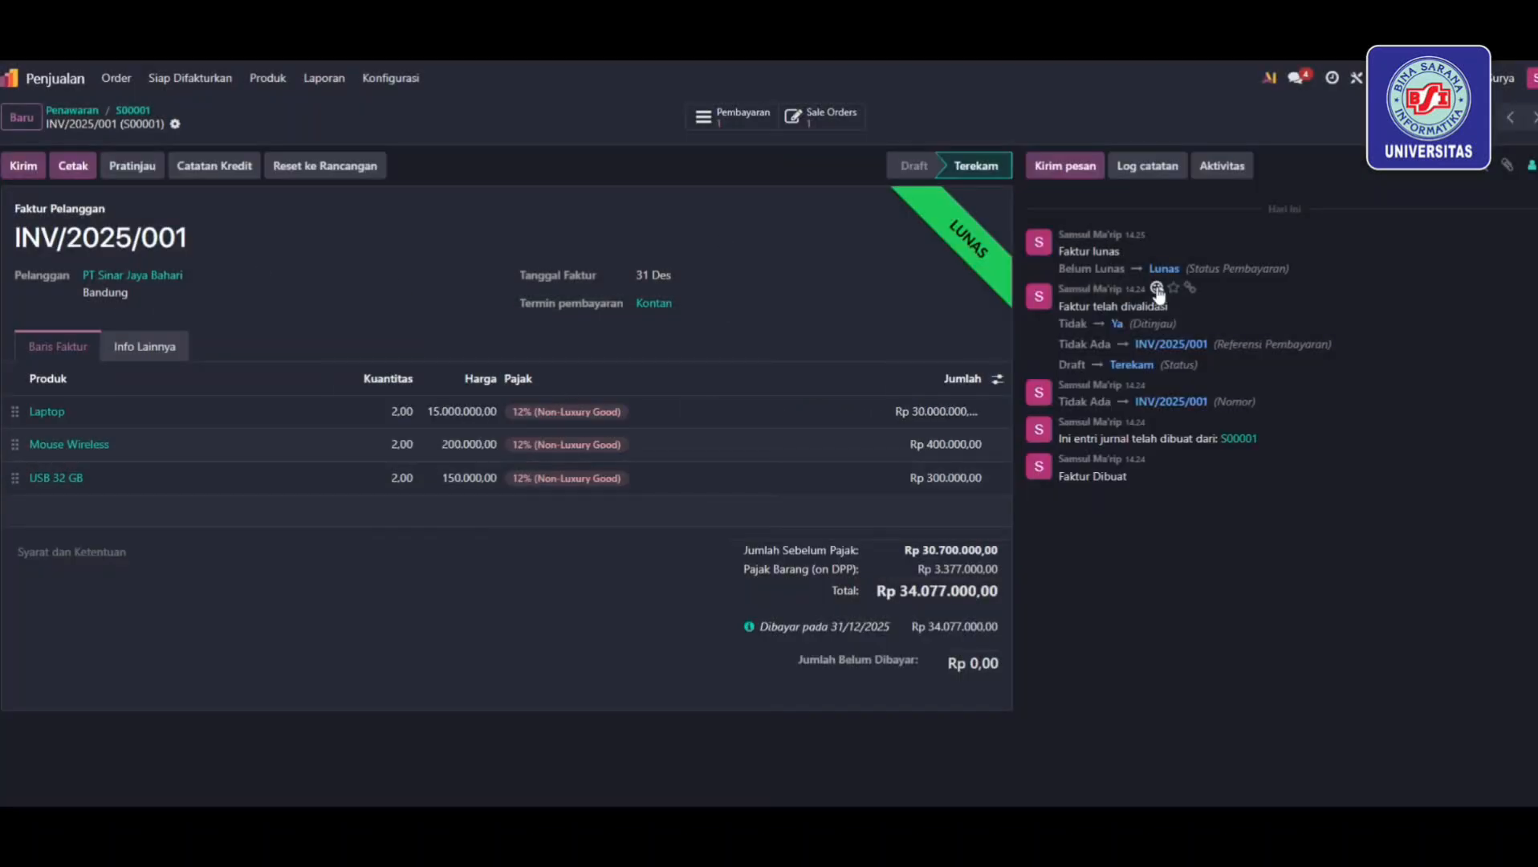
Preview the paid invoice as the customer sees it, then return to the invoice form
{"action": "left_click", "coordinate": [121, 170]}
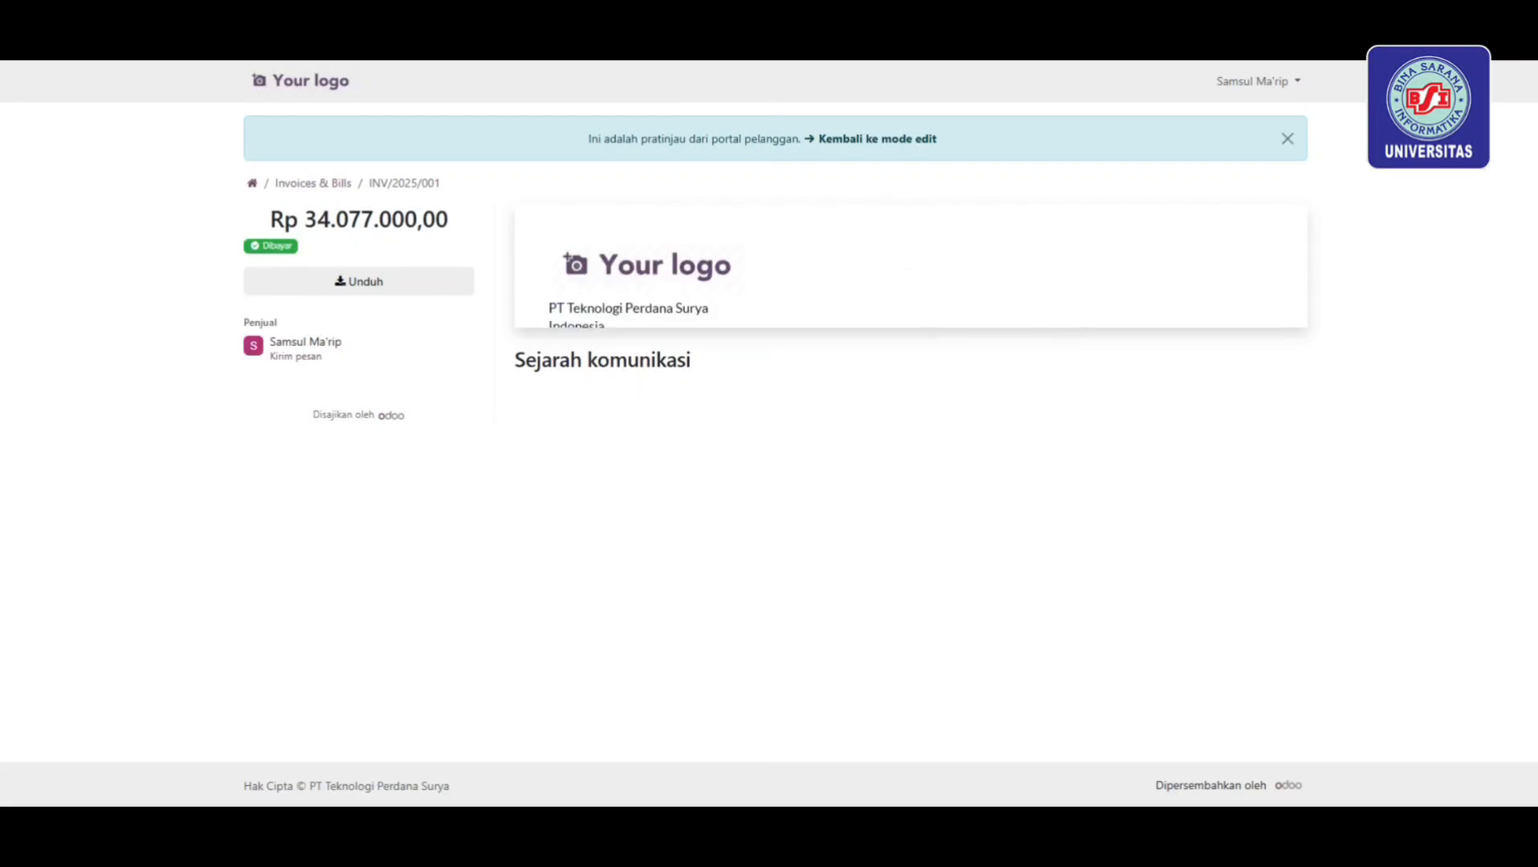
{"action": "scroll", "coordinate": [698, 315], "scroll_direction": "down", "scroll_amount": 5}
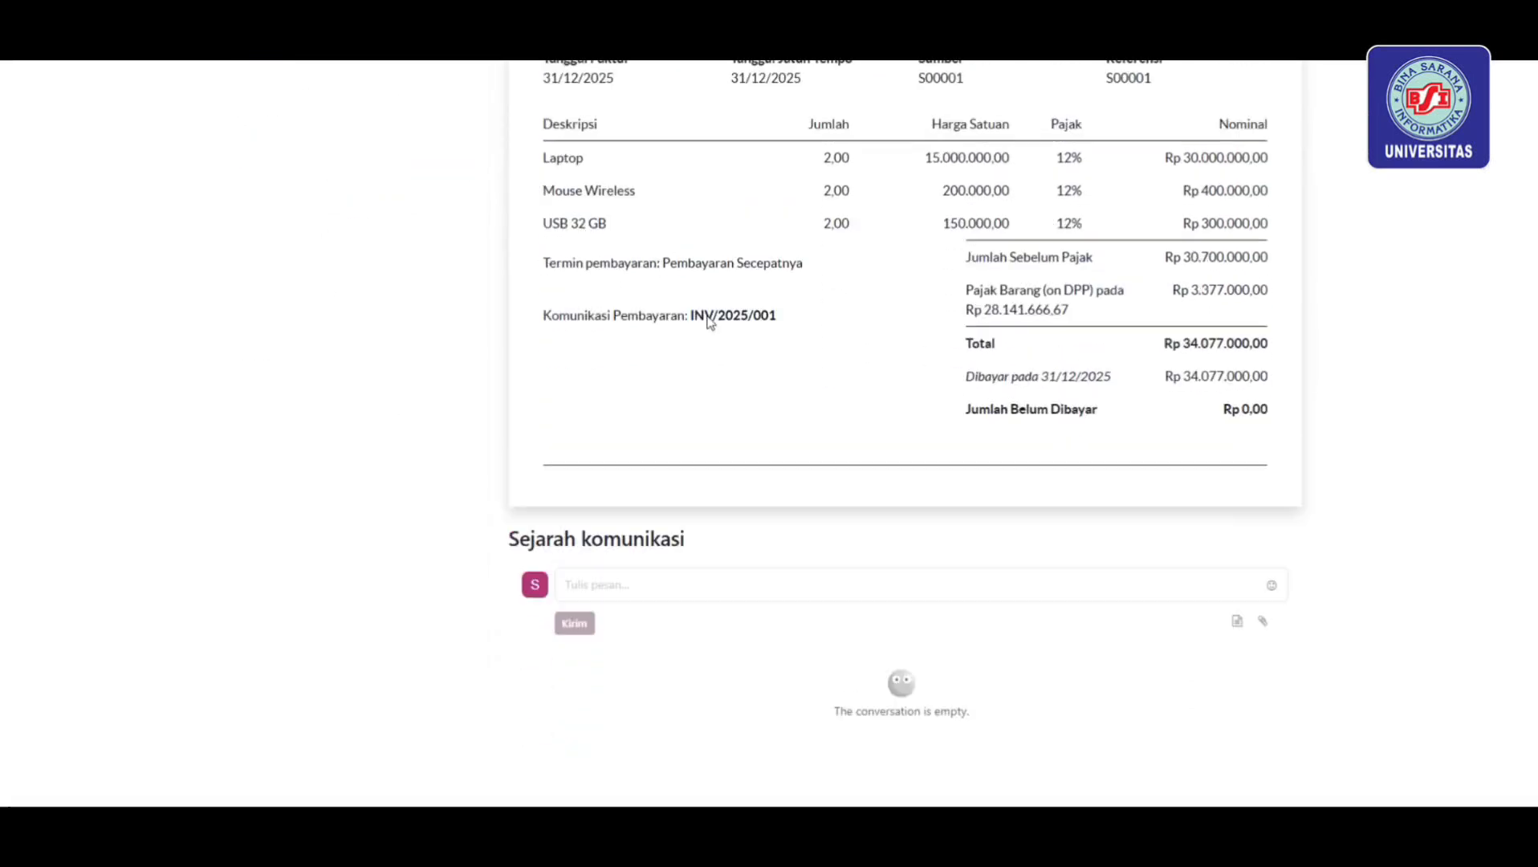
{"action": "scroll", "coordinate": [707, 319], "scroll_direction": "up", "scroll_amount": 3}
{"action": "scroll", "coordinate": [863, 144], "scroll_direction": "up", "scroll_amount": 3}
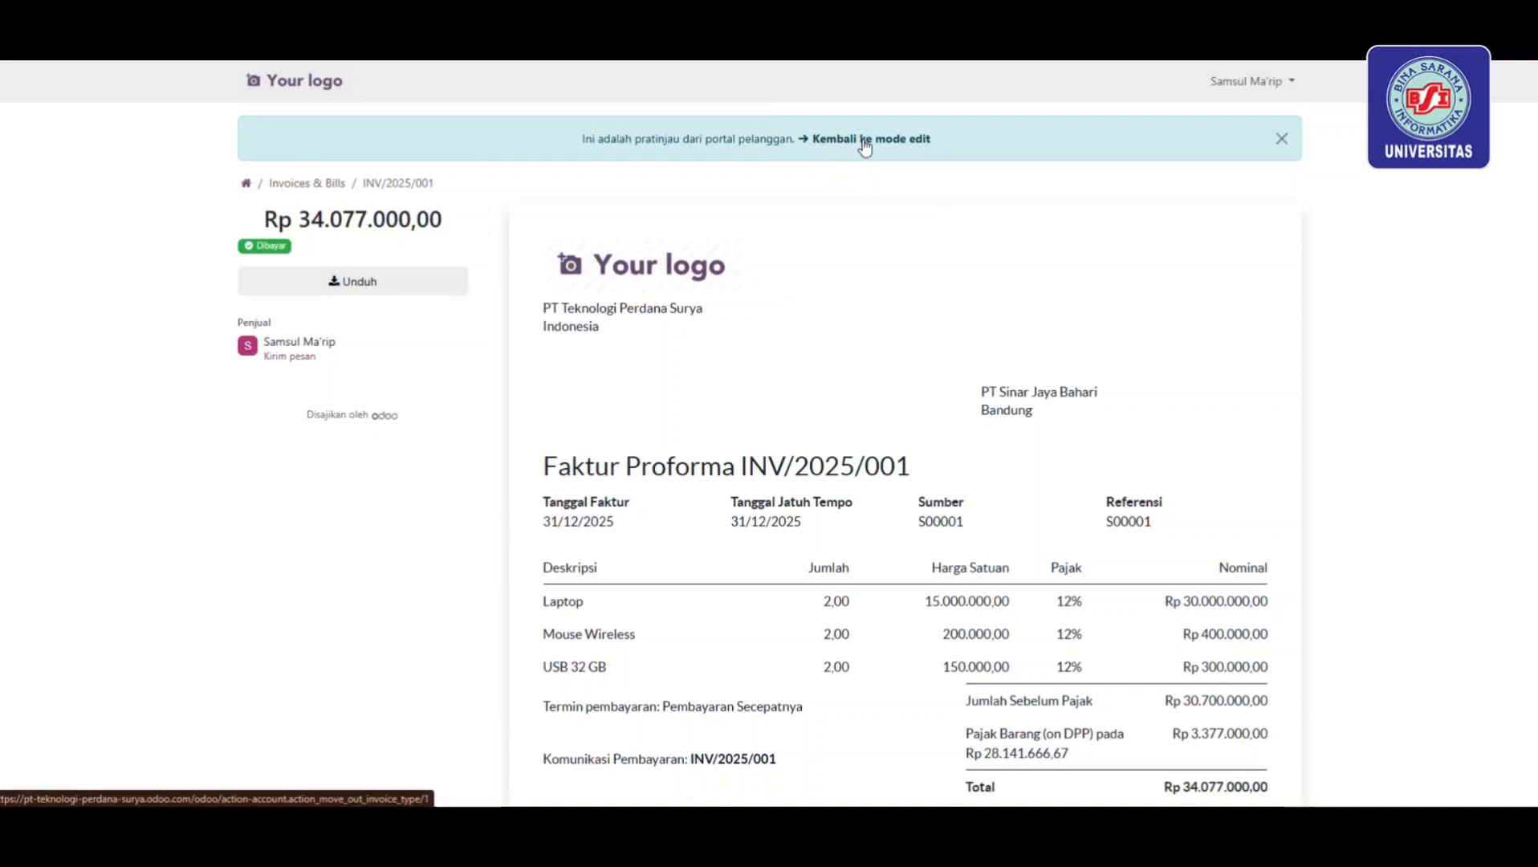
{"action": "left_click", "coordinate": [856, 141]}
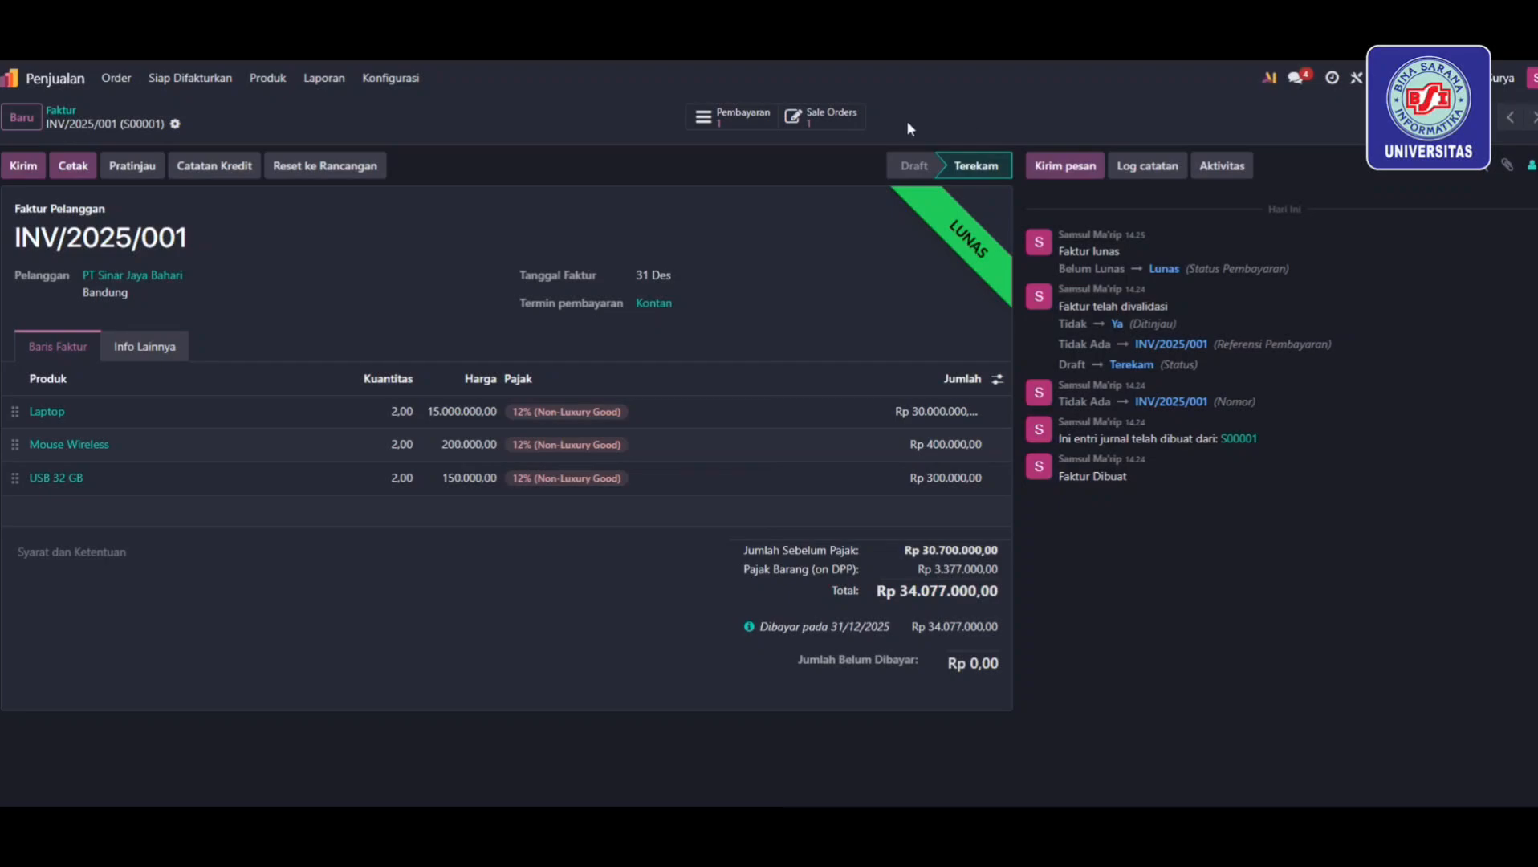
Check the related sales order S00001, go back to the invoice, then the home menu
{"action": "left_click", "coordinate": [827, 117]}
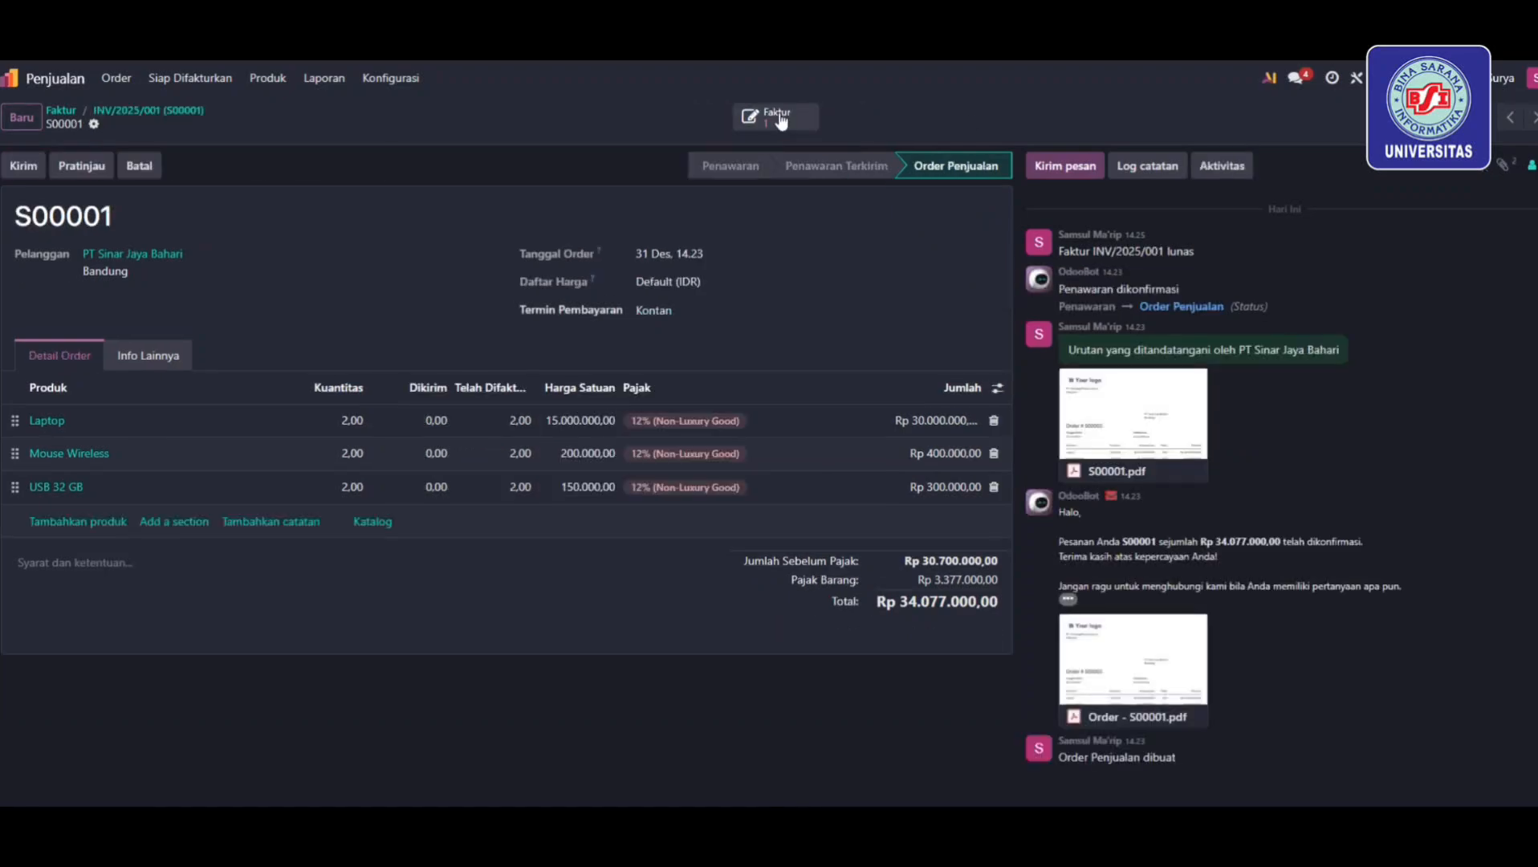
{"action": "left_click", "coordinate": [775, 117]}
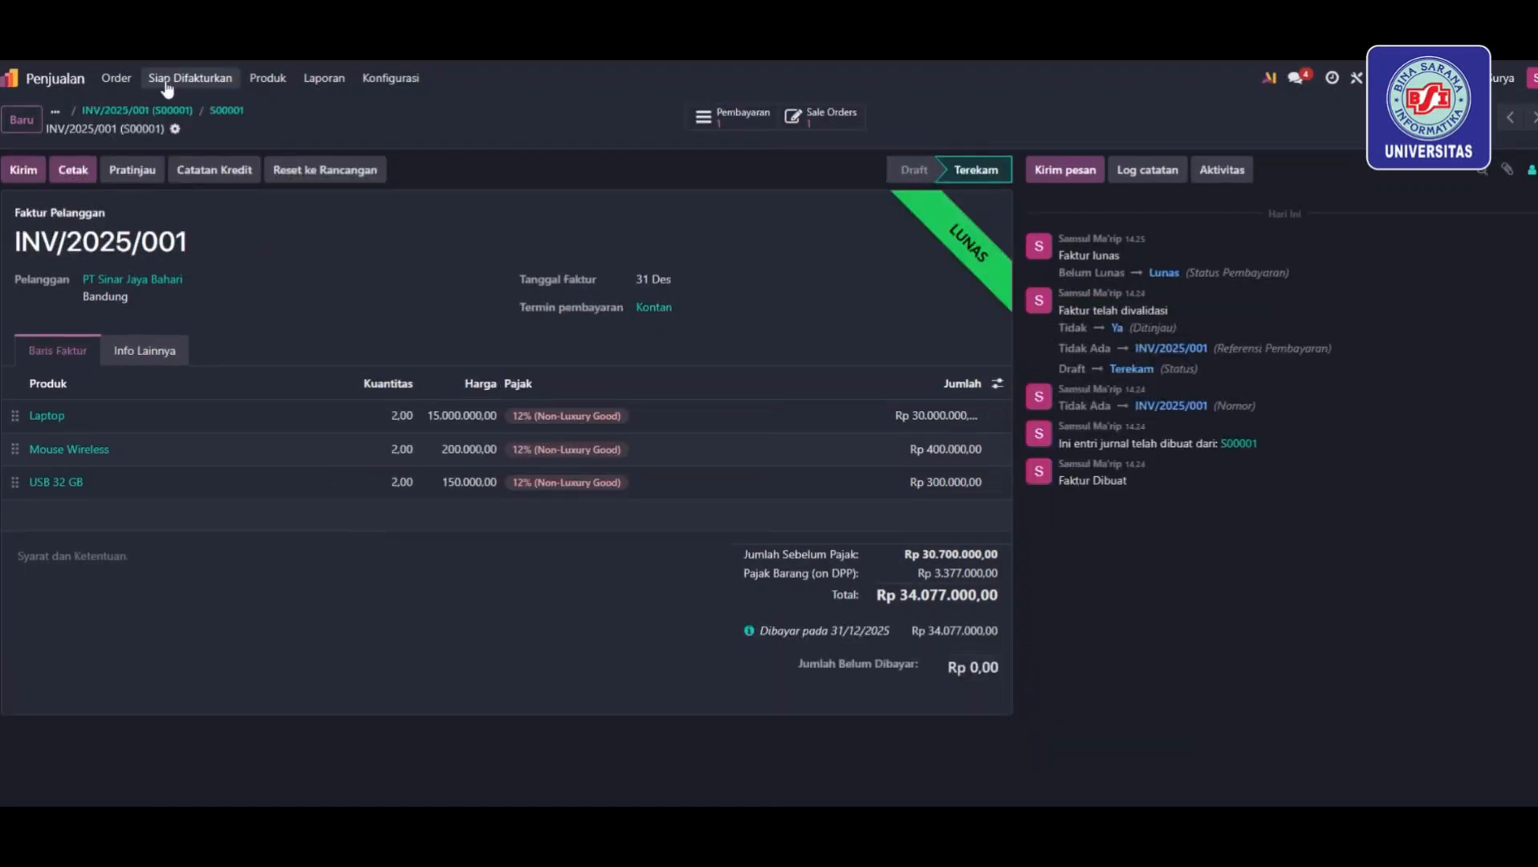
{"action": "left_click", "coordinate": [11, 78]}
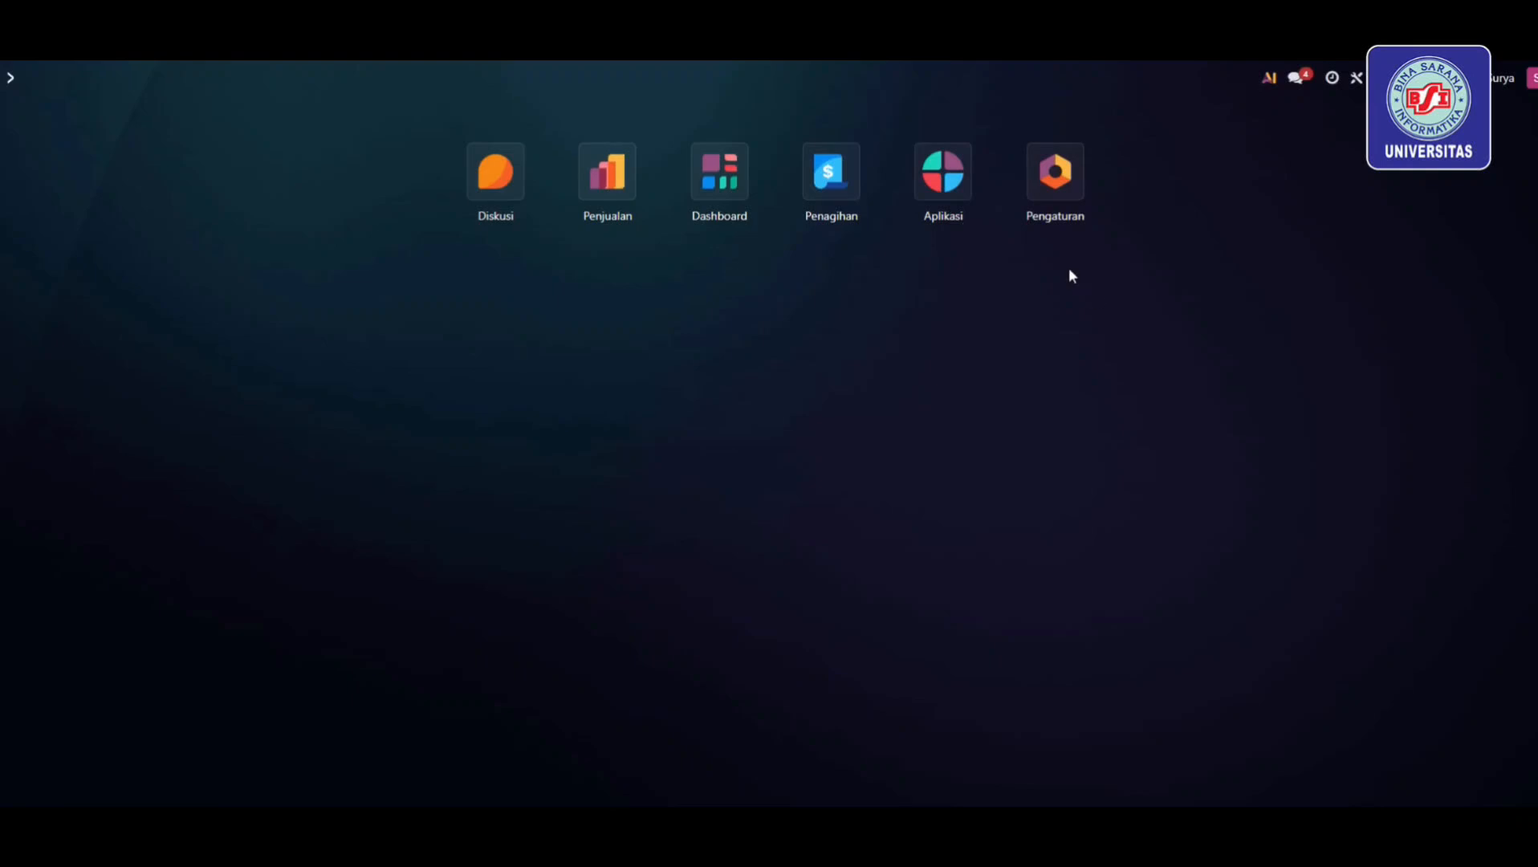